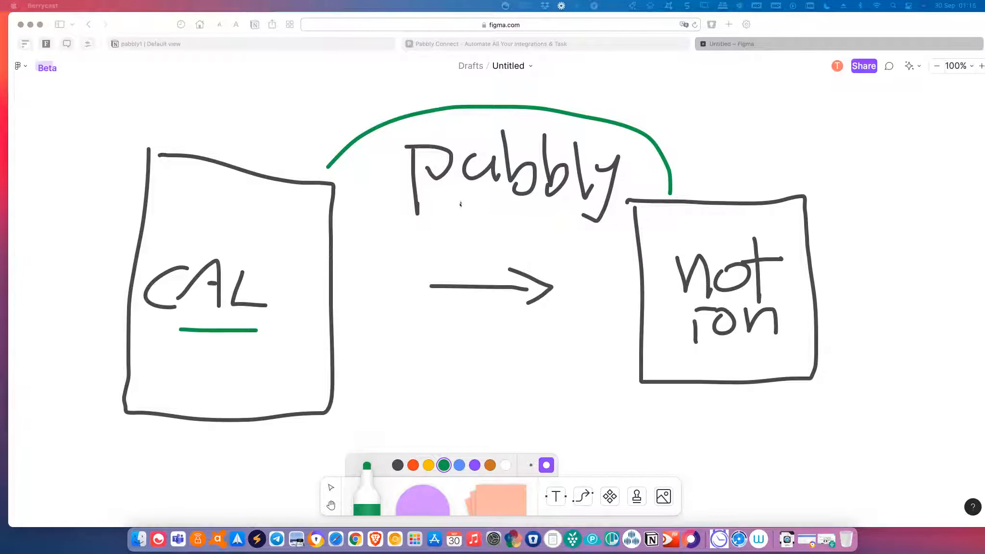
Step: Underline the words "pabbly" and "notion" in the whiteboard sketch with green marker strokes
drag(460, 222, 572, 222)
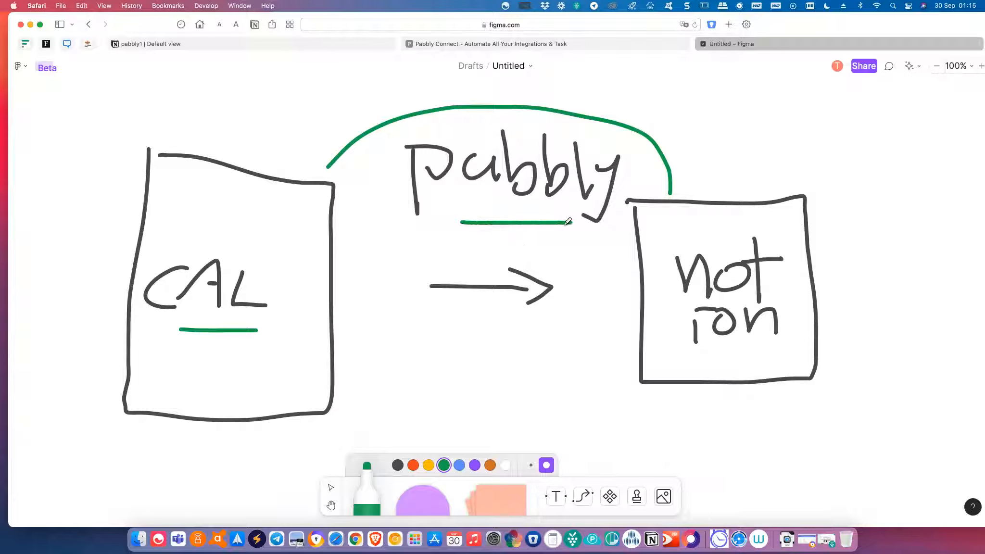
drag(696, 357, 767, 352)
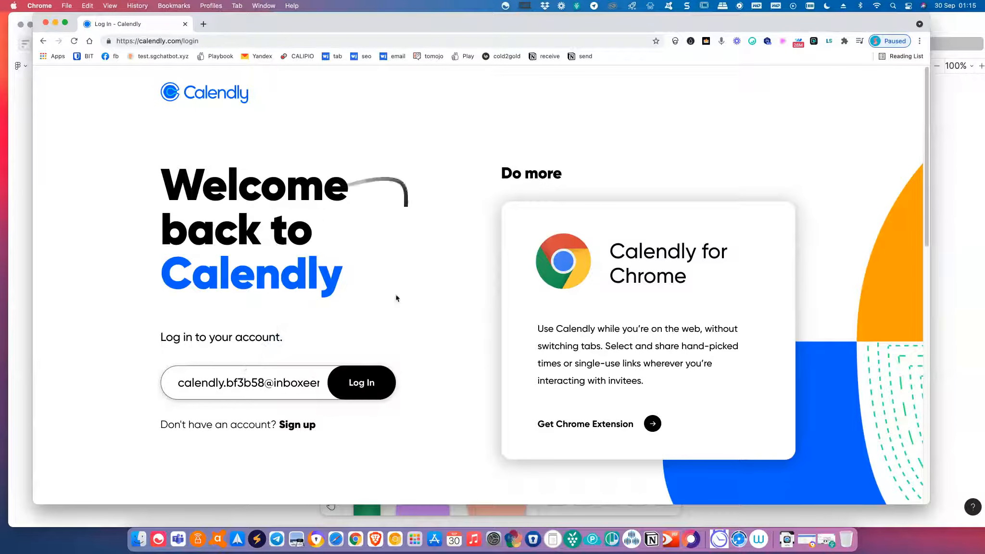
Step: Log in to Calendly with the saved account password and open its Integrations page
click(357, 394)
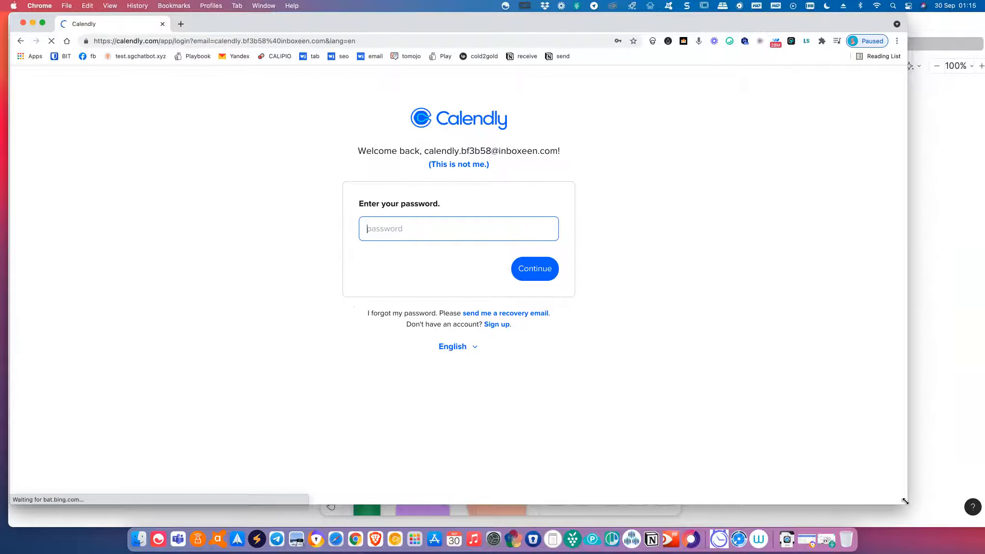
drag(907, 504, 970, 513)
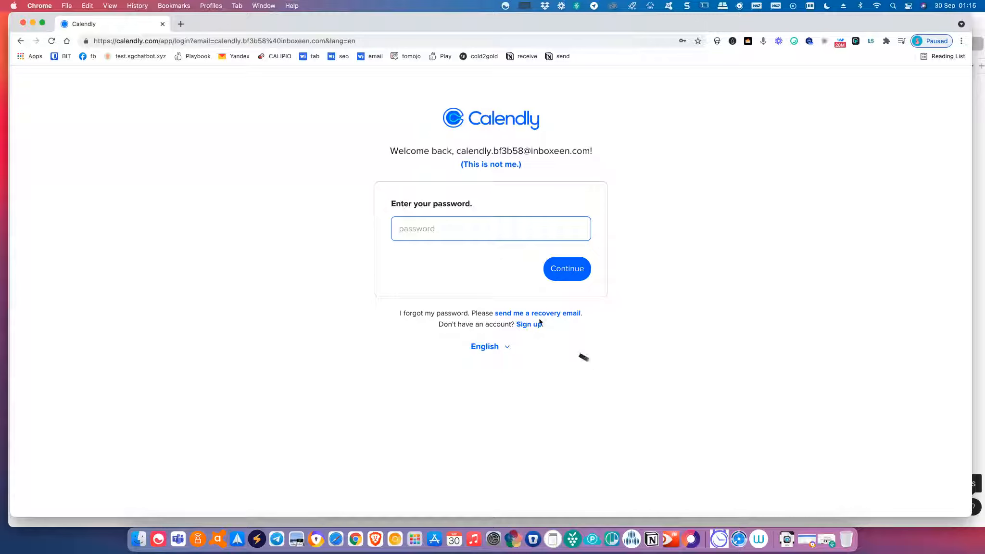
click(469, 235)
click(471, 263)
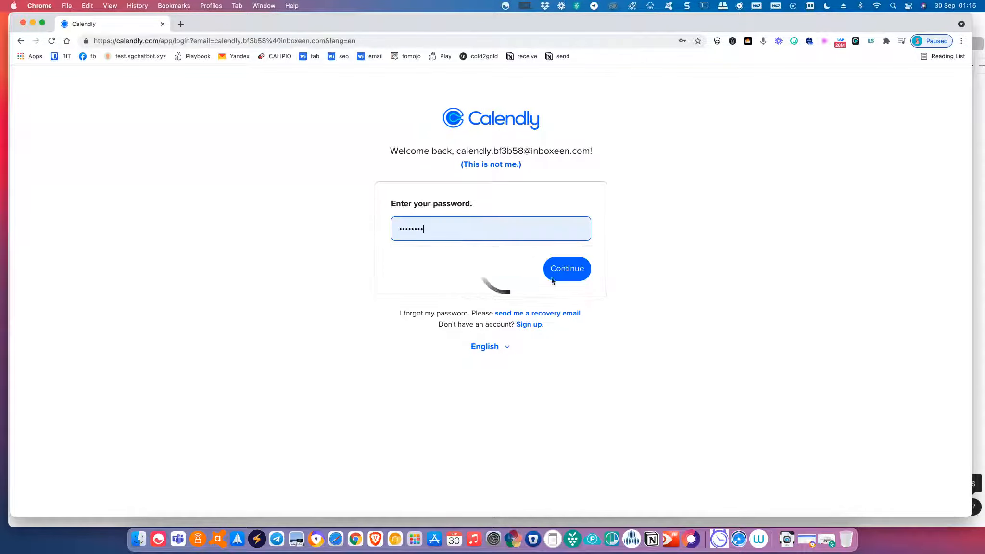
click(554, 279)
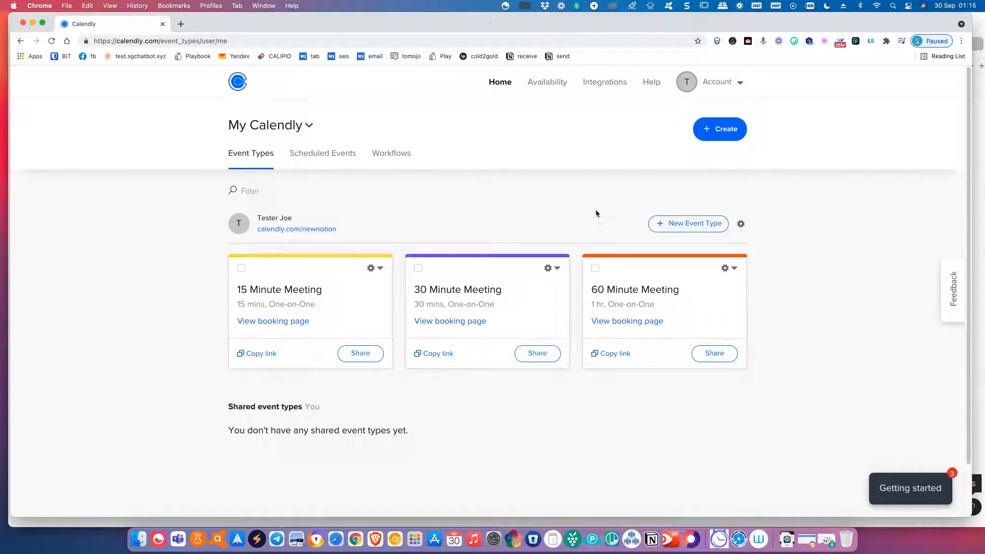
click(602, 90)
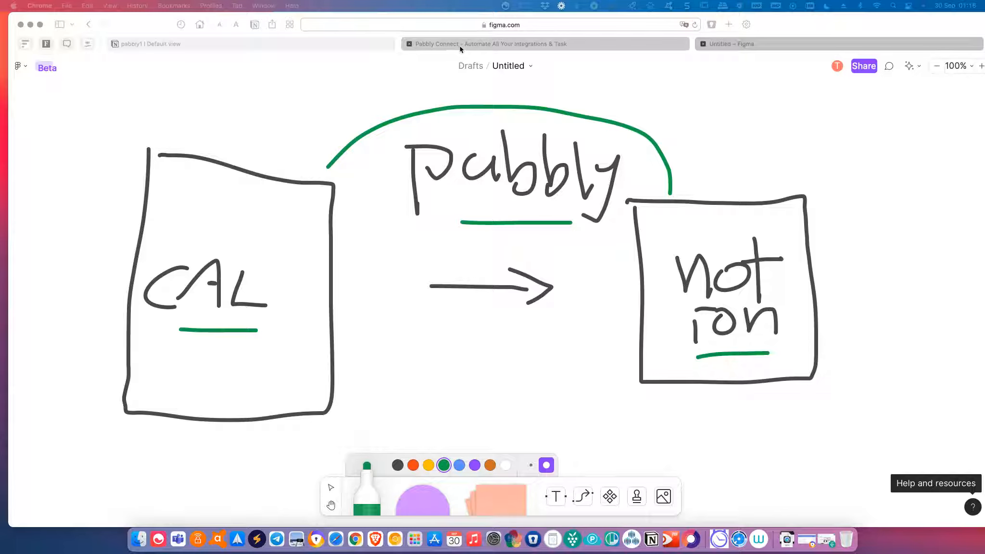
Step: Switch to the Notion workspace and create a new empty page titled "Cal"
click(723, 48)
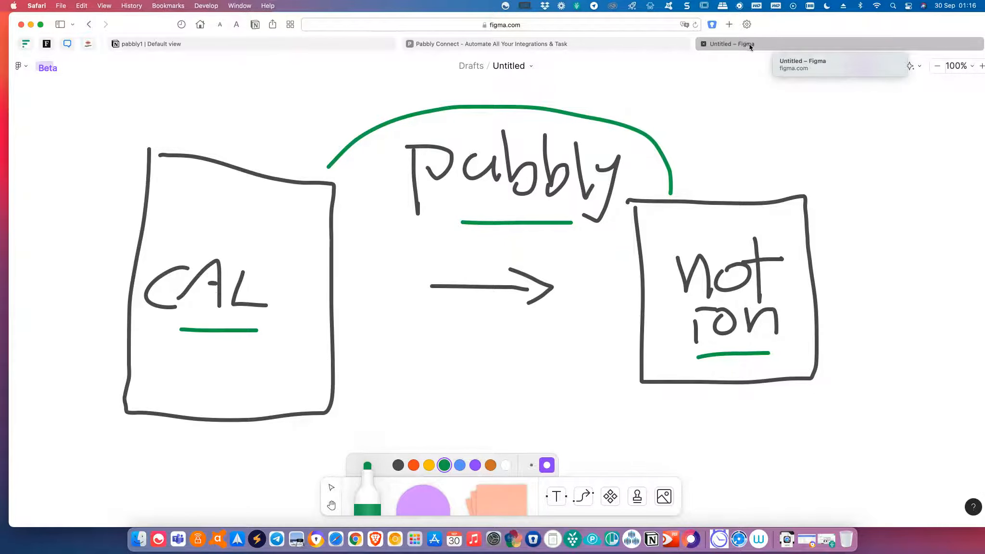
click(238, 47)
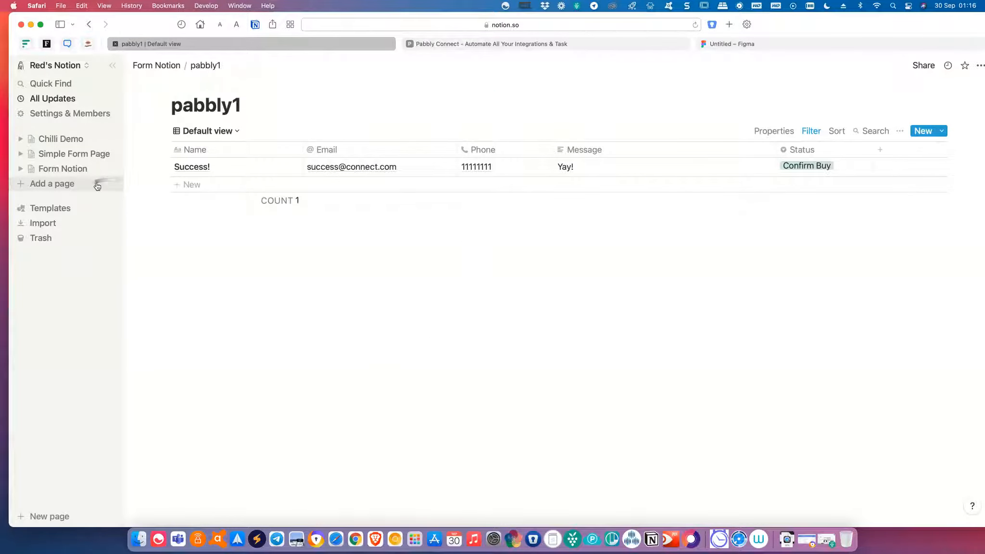
click(66, 184)
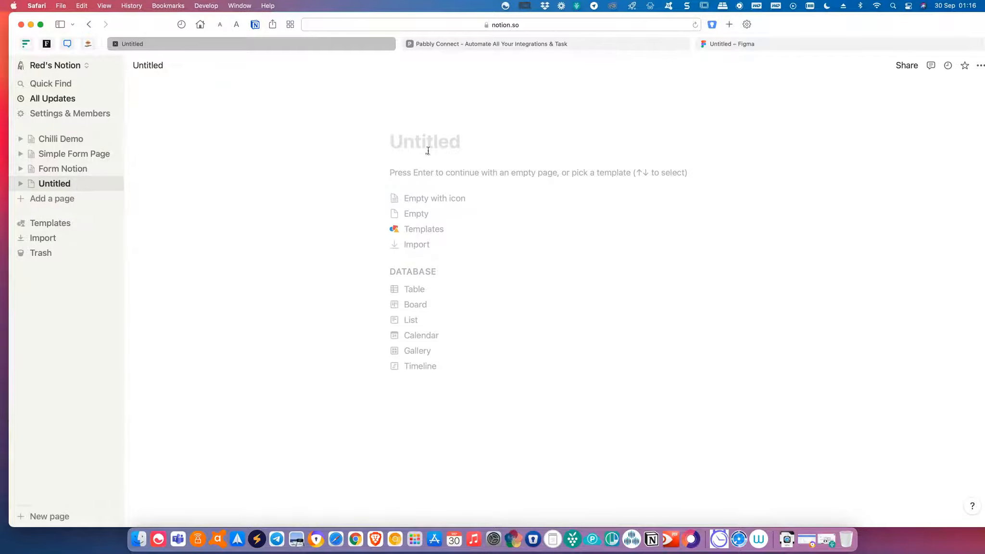
mouse_move(424, 147)
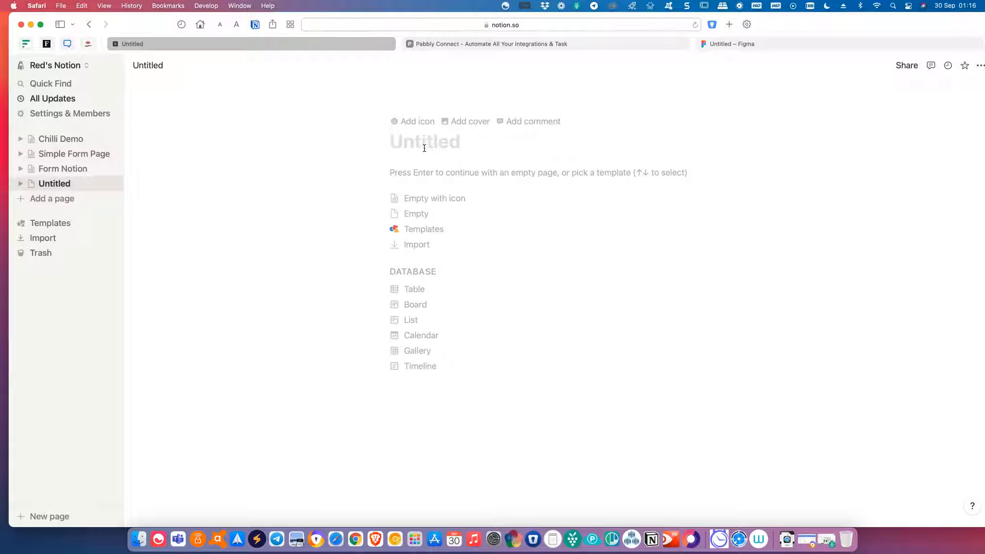
text(Cal)
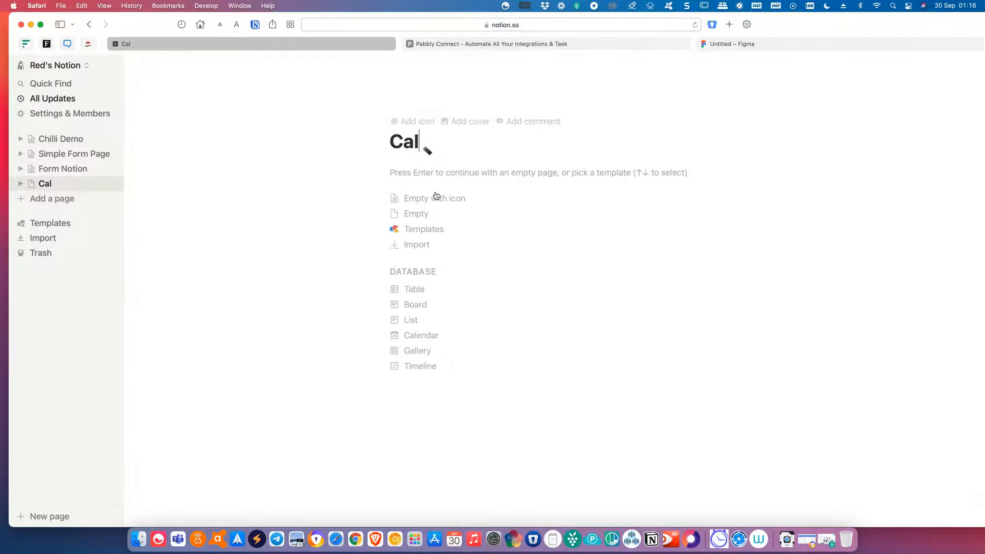
click(423, 216)
key(Return)
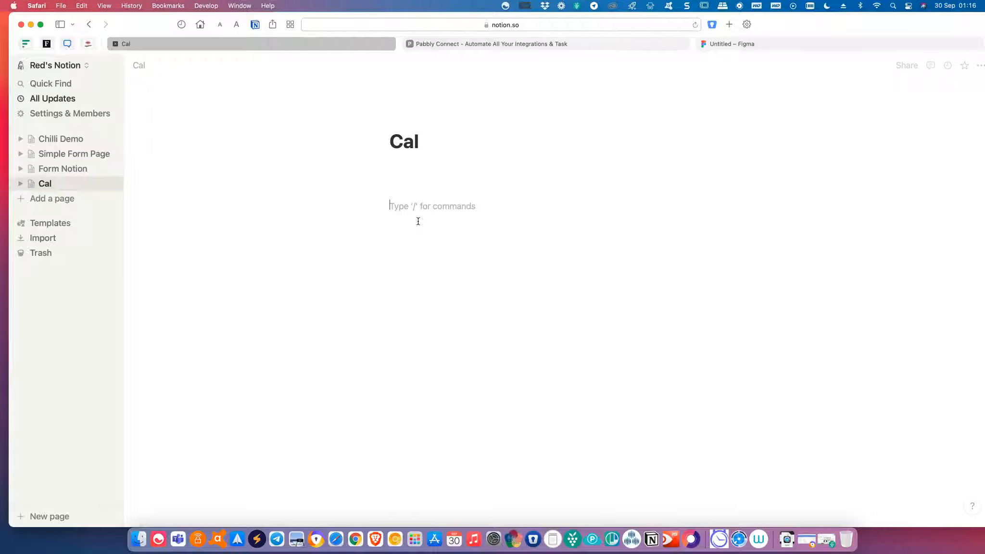
Step: Insert an inline table database in the body of the Cal page
click(406, 182)
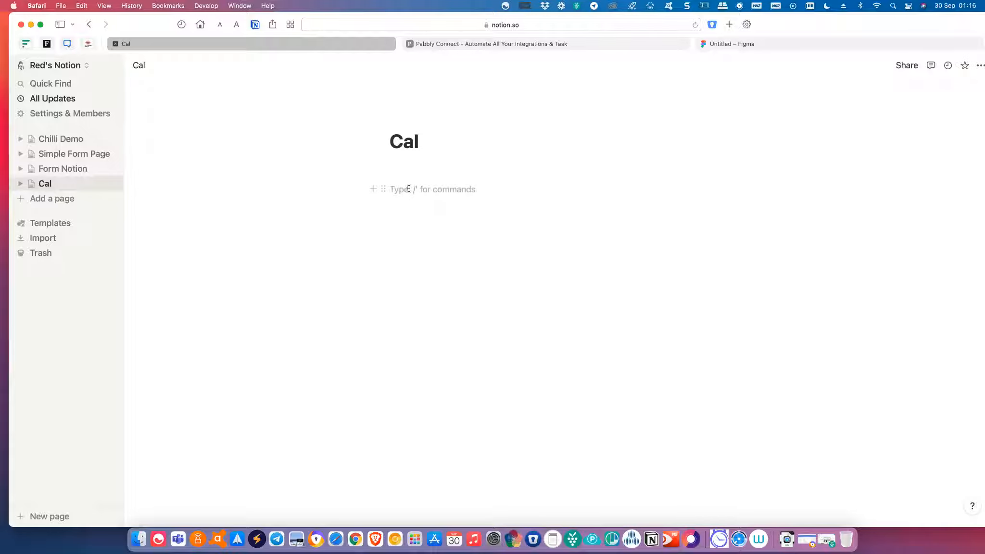
text(/)
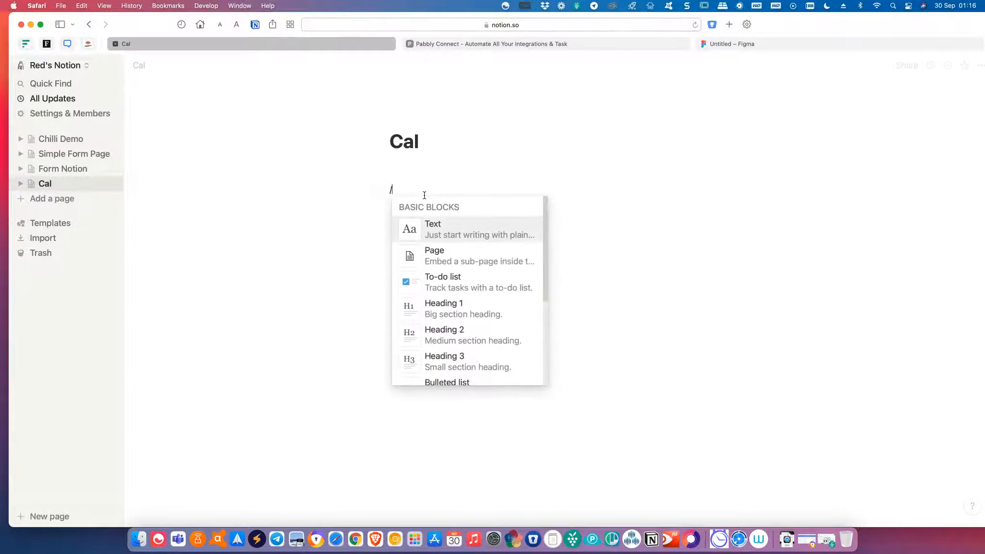
text(table)
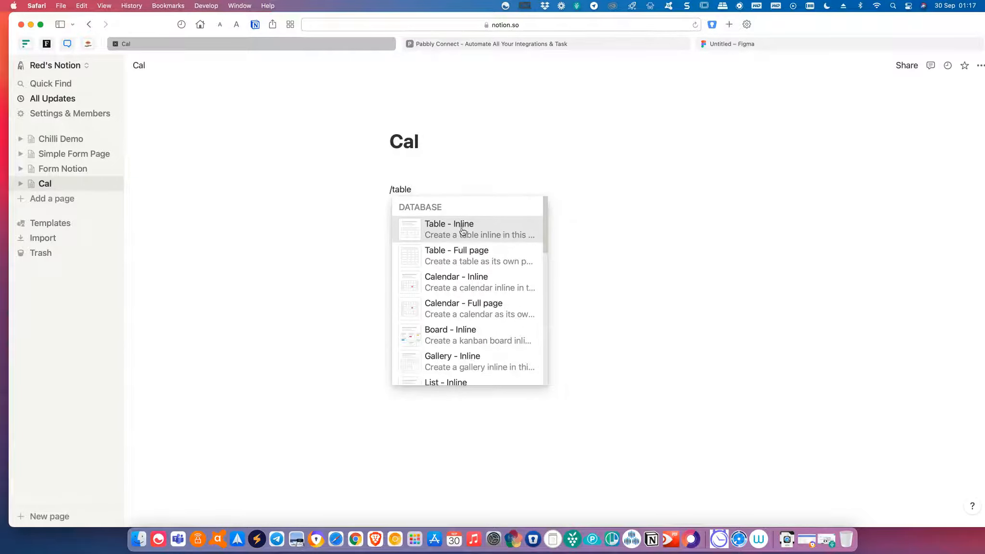
click(458, 229)
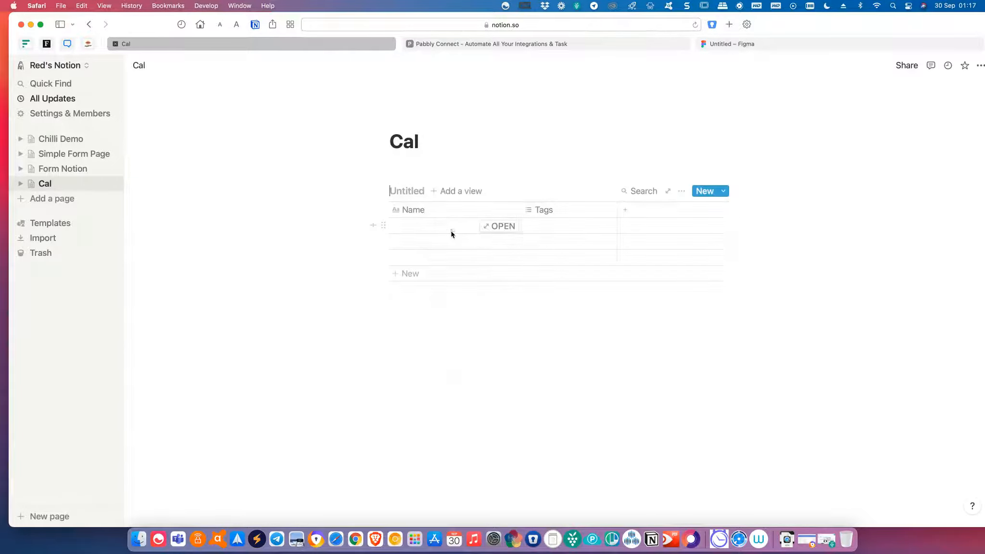
Step: Rename the table's Tags column to "Email" and set its property type to Email
click(429, 214)
click(556, 212)
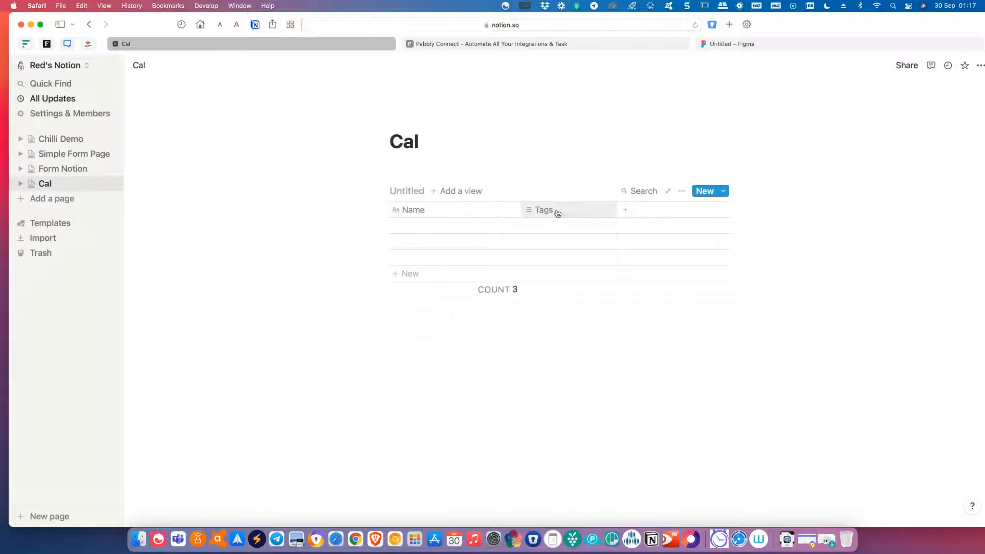
click(557, 213)
text(Email)
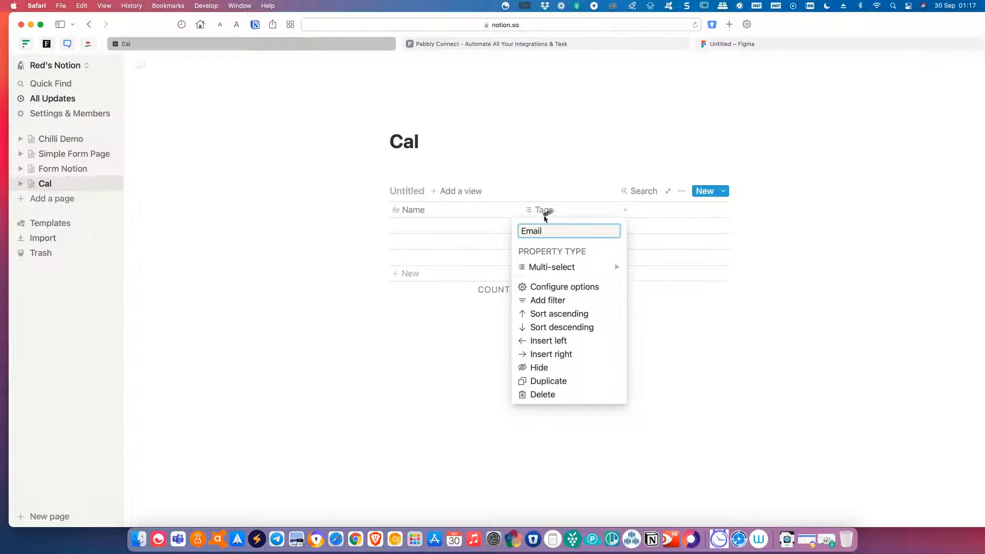
click(575, 267)
click(688, 304)
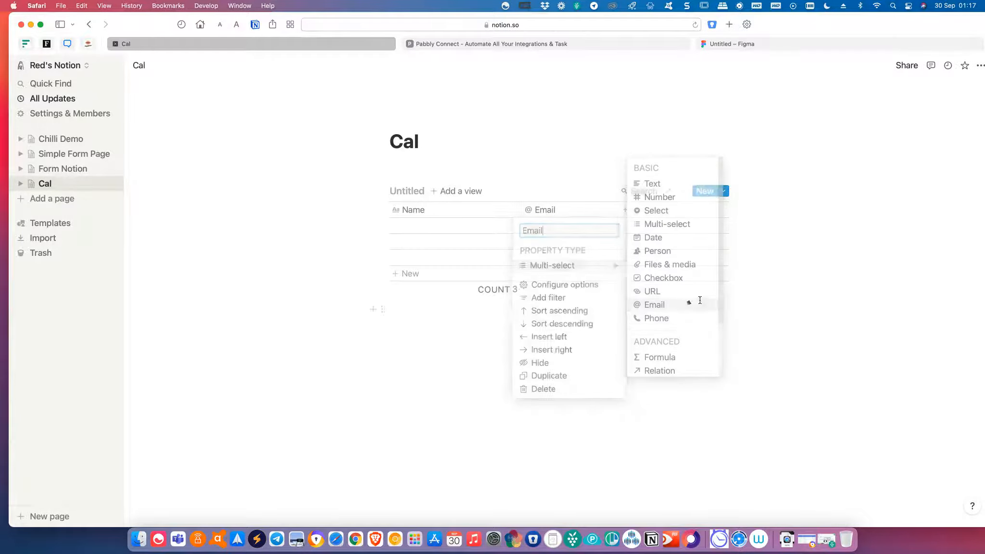
Step: Add a column named "Message" after Email with the Text property type
click(644, 217)
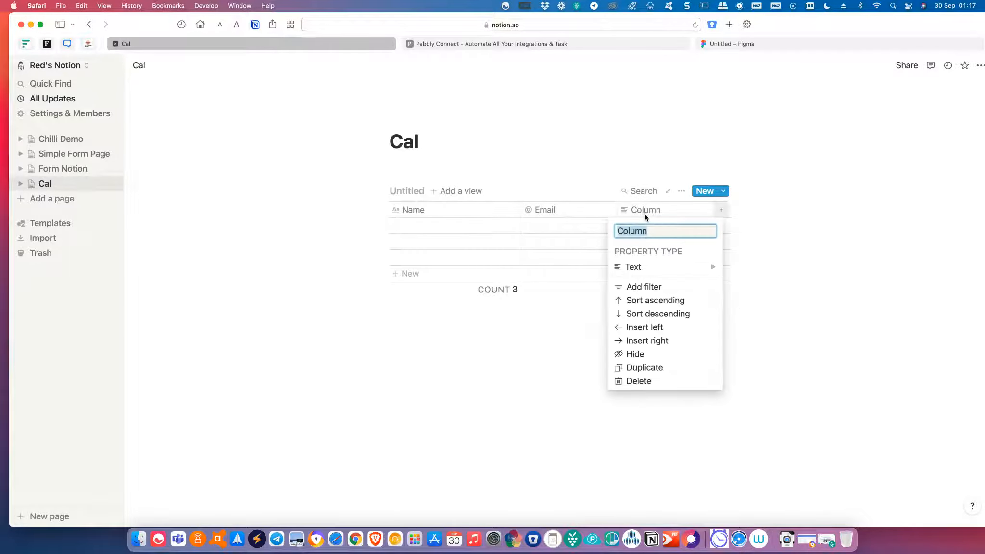
text(MEssage)
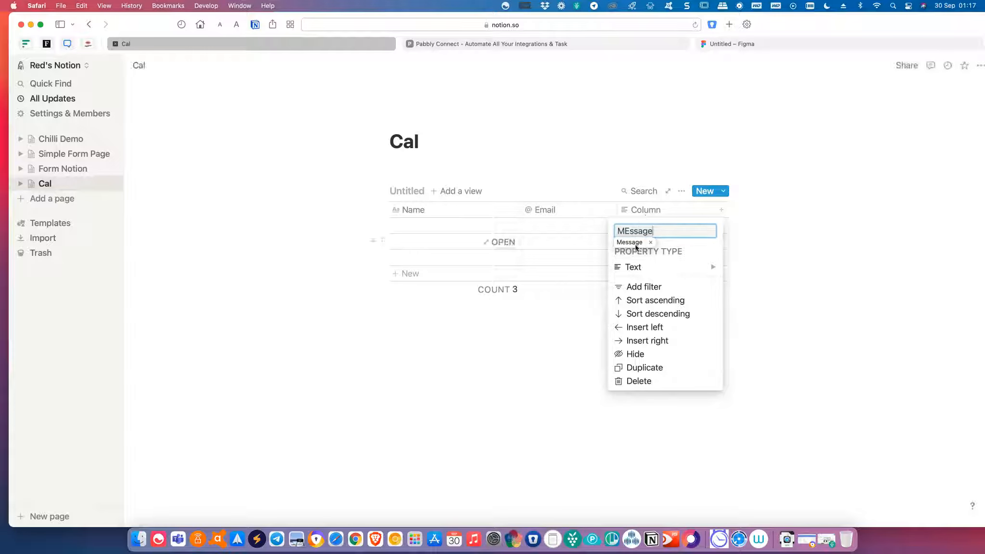
click(635, 244)
click(704, 267)
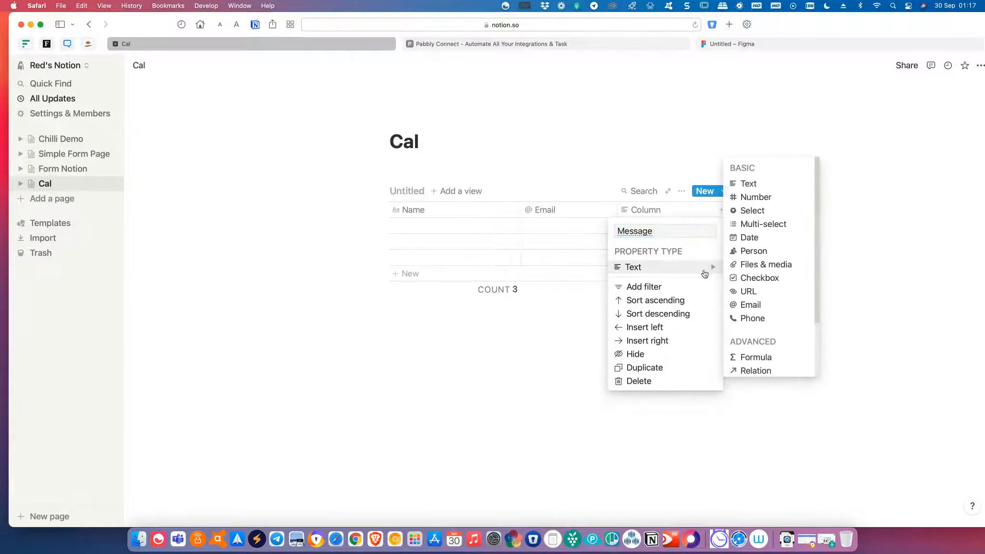
click(745, 183)
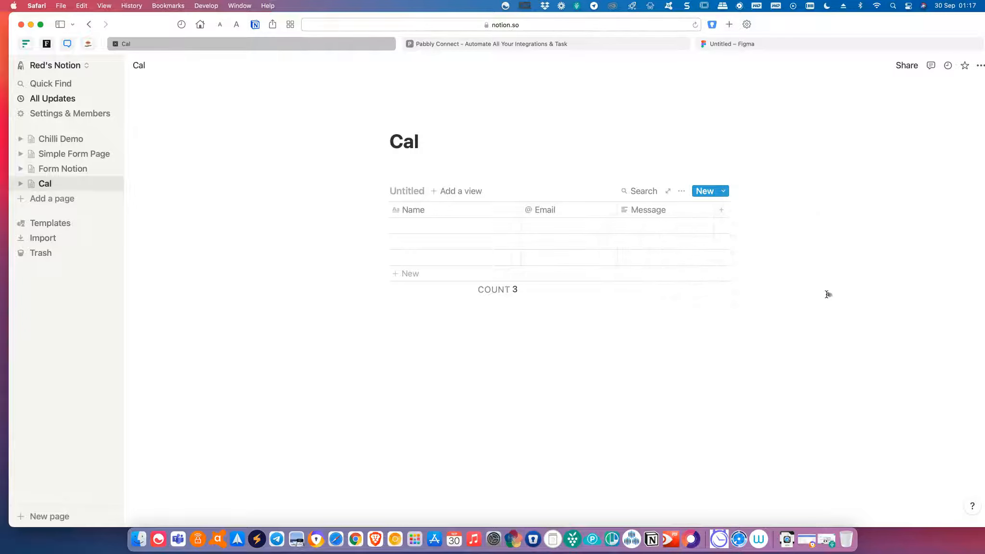
Step: Add two more text columns to the table, named "Date" and "Time"
click(721, 210)
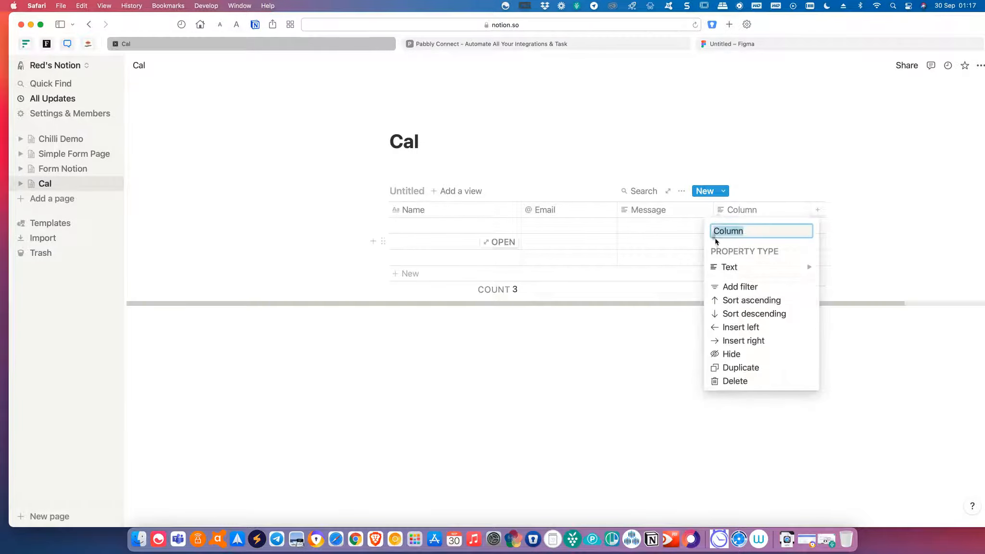
text(Date)
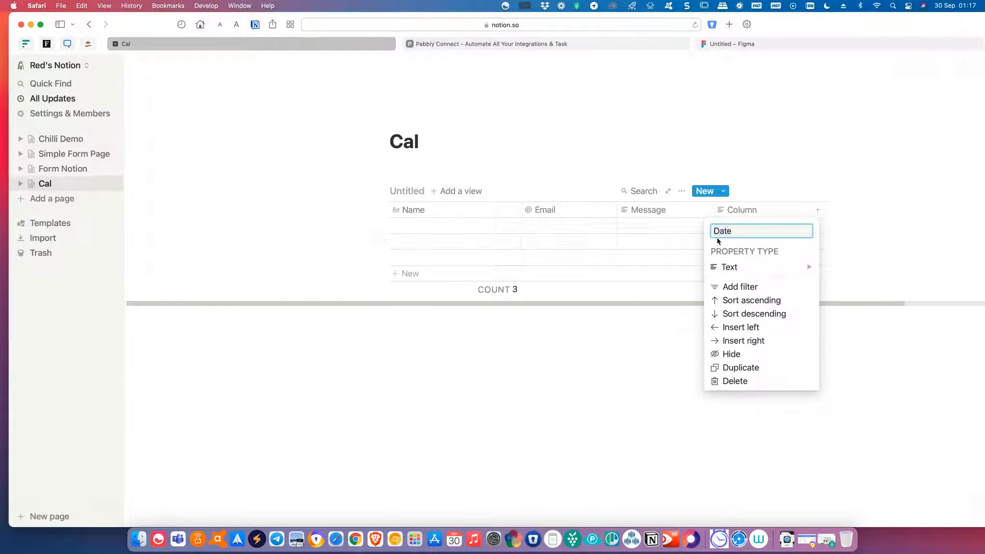
key(Return)
click(818, 210)
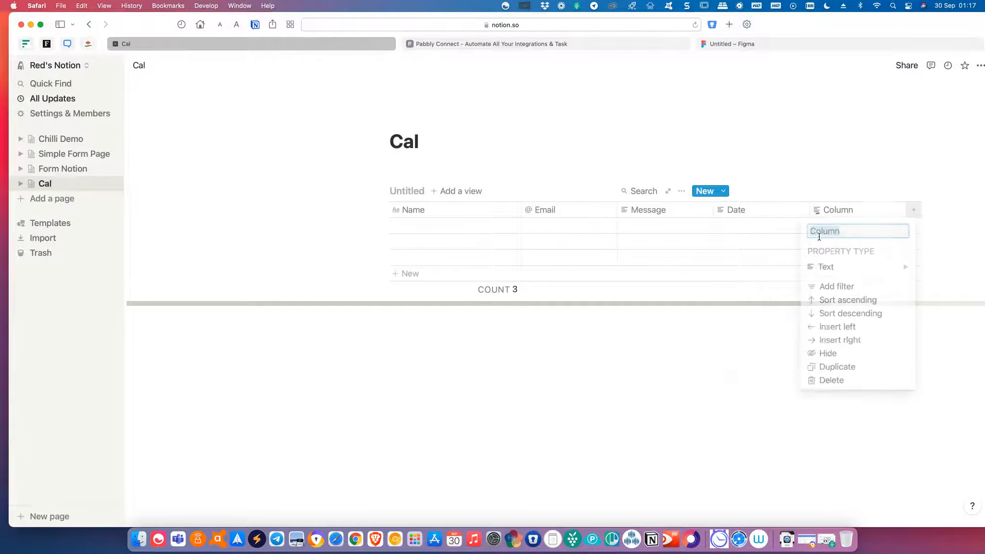
click(823, 266)
text(Time)
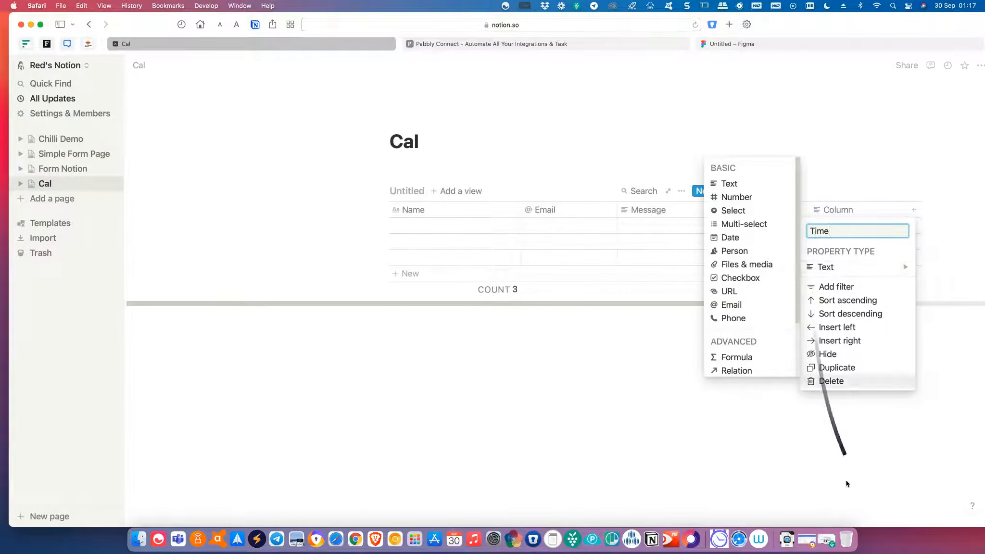
key(Return)
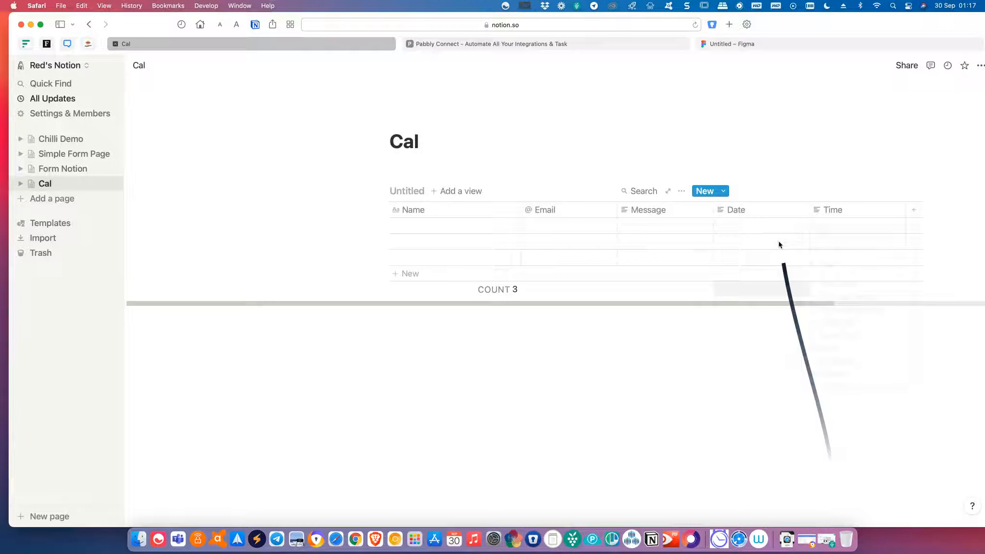
Step: Add a text column named "Duration" after the Time column
click(916, 213)
text(Duration)
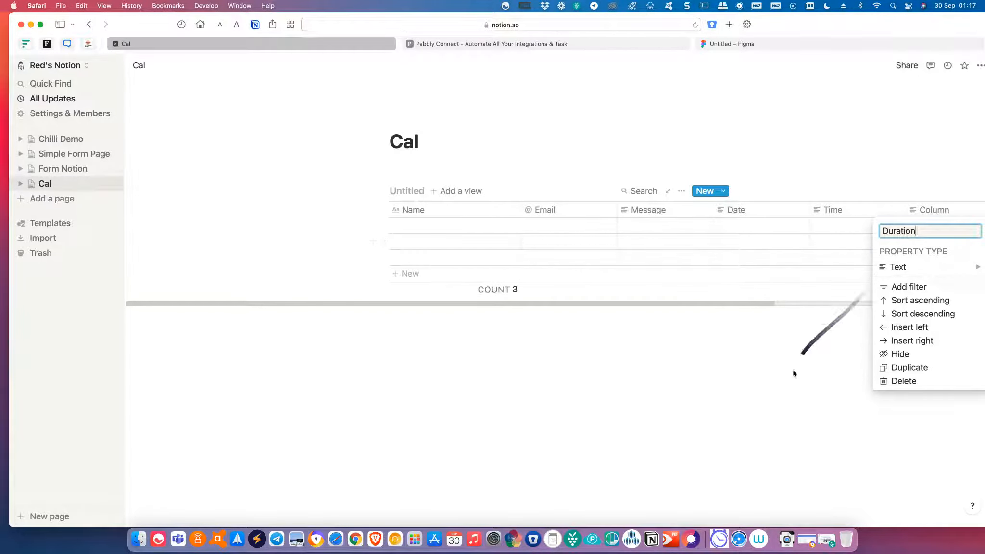
click(769, 384)
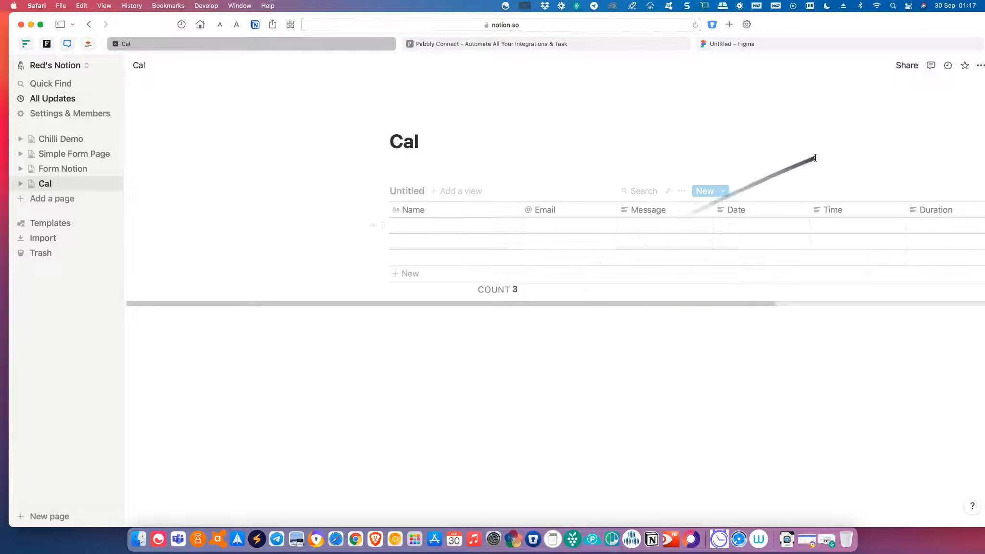
Step: Open the inline table as its own page and turn on Share to web for it
click(681, 190)
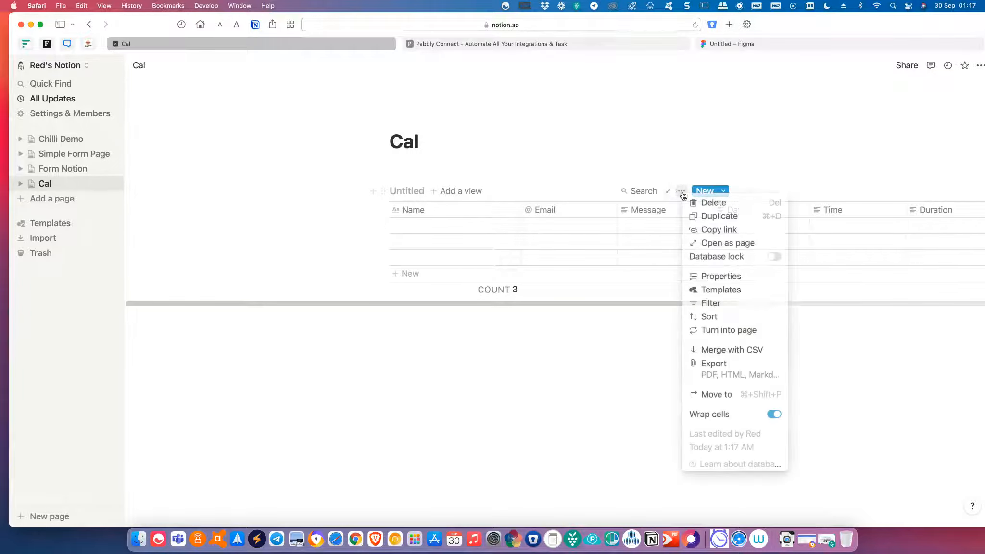
click(719, 248)
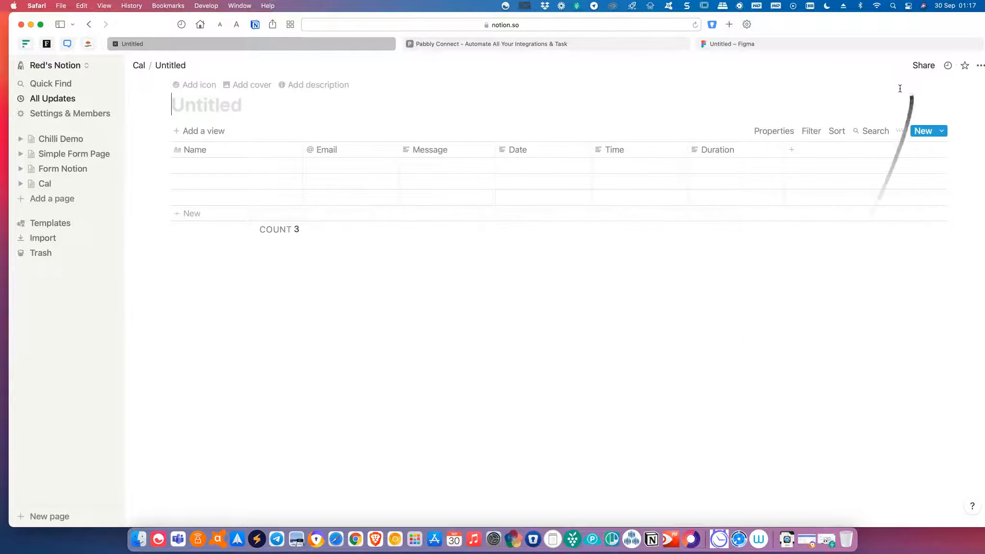
click(924, 67)
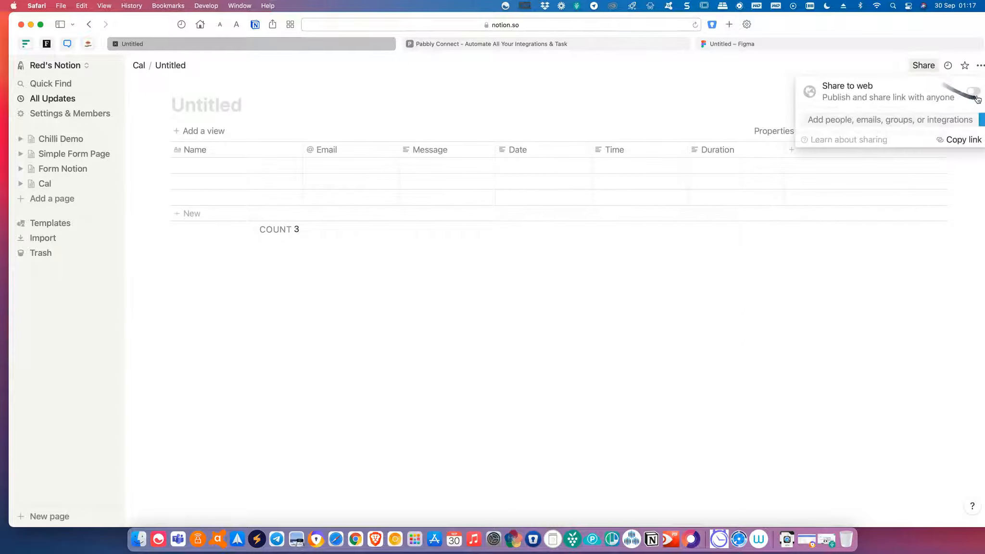
click(972, 92)
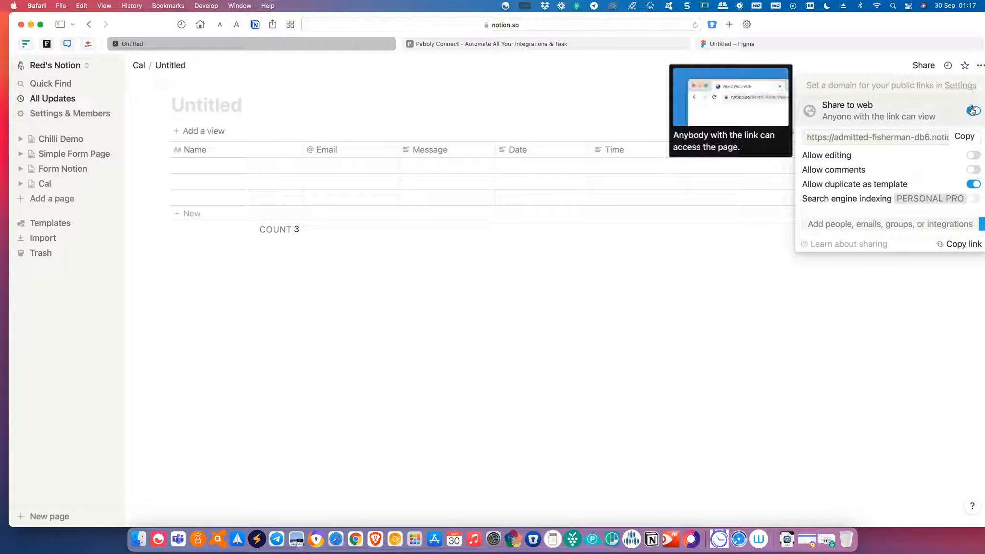
Step: Close the sharing options and title the table page "Cal Table"
click(787, 357)
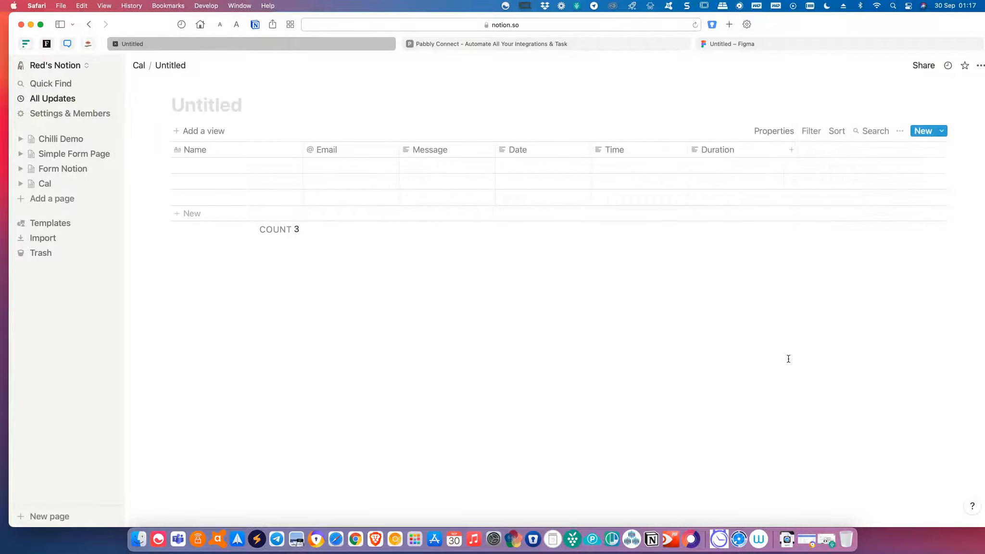
click(204, 105)
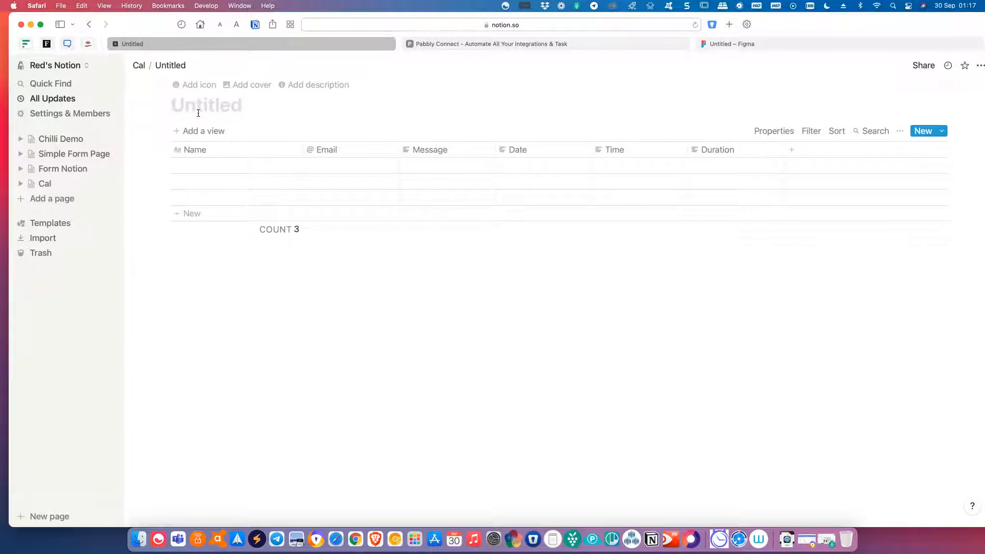
text(Ca)
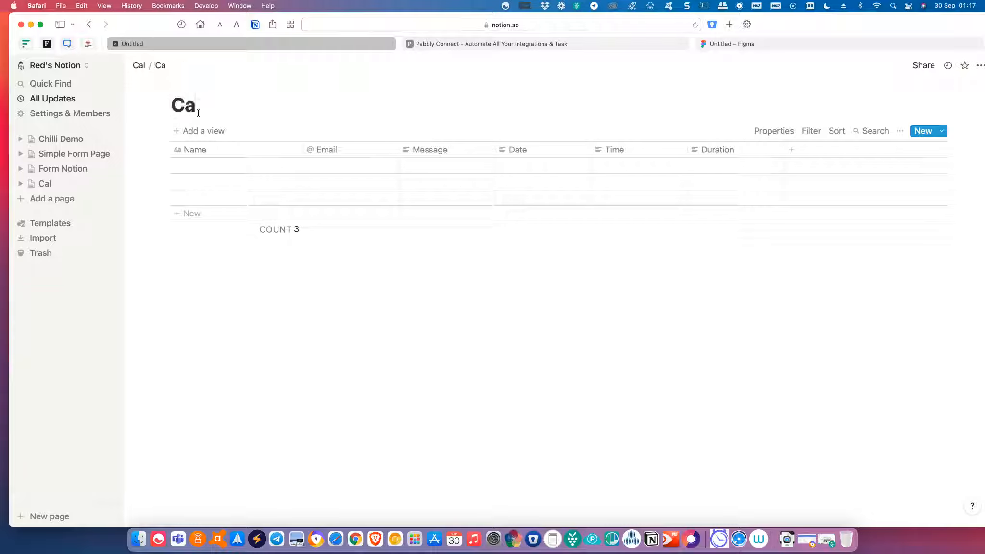
text(l Table)
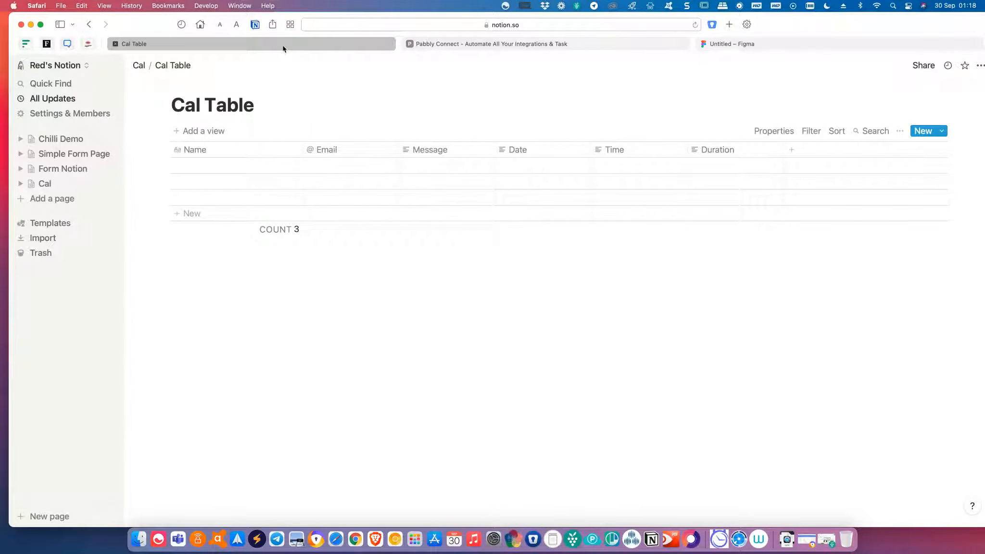
Step: Switch to the Pabbly site, sign in and open the Connect app's dashboard
click(507, 45)
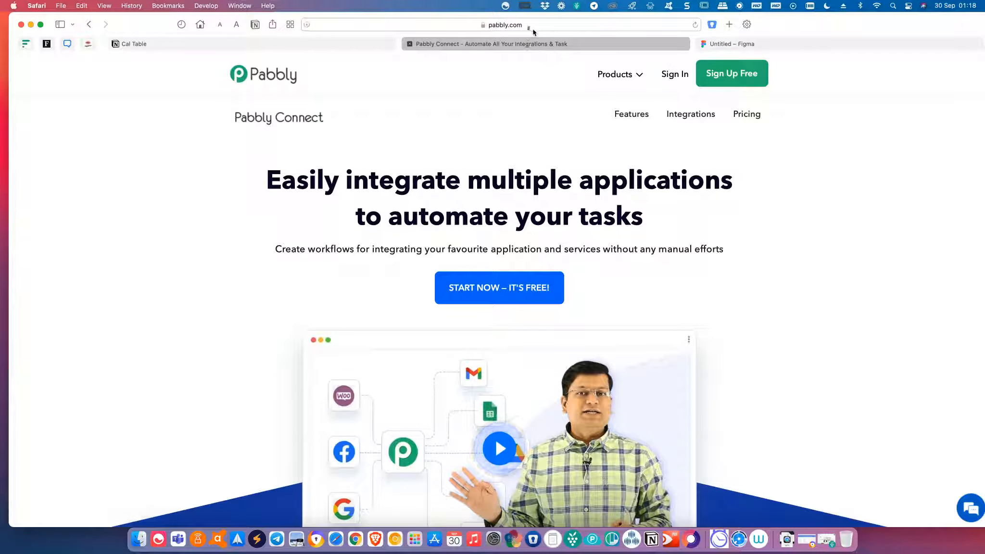
click(682, 77)
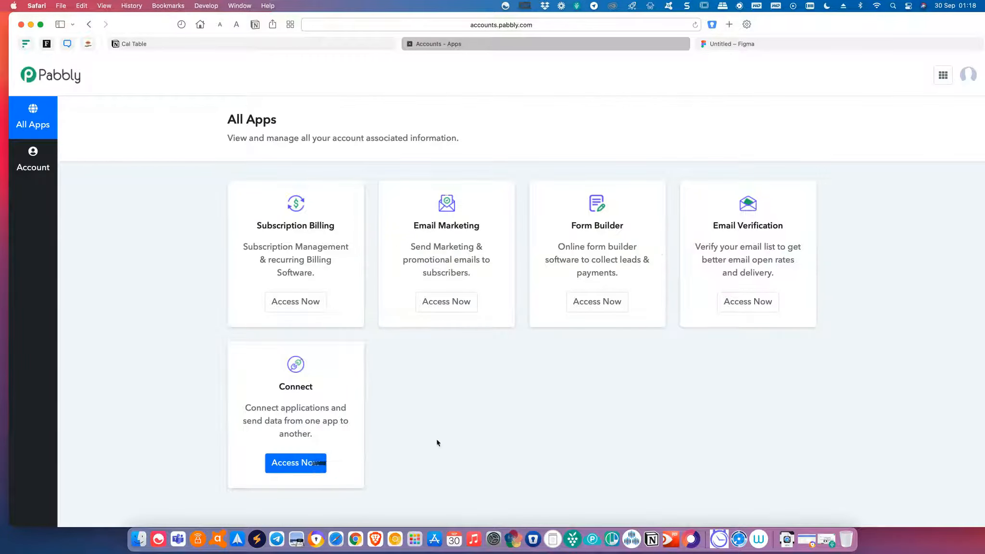
click(309, 468)
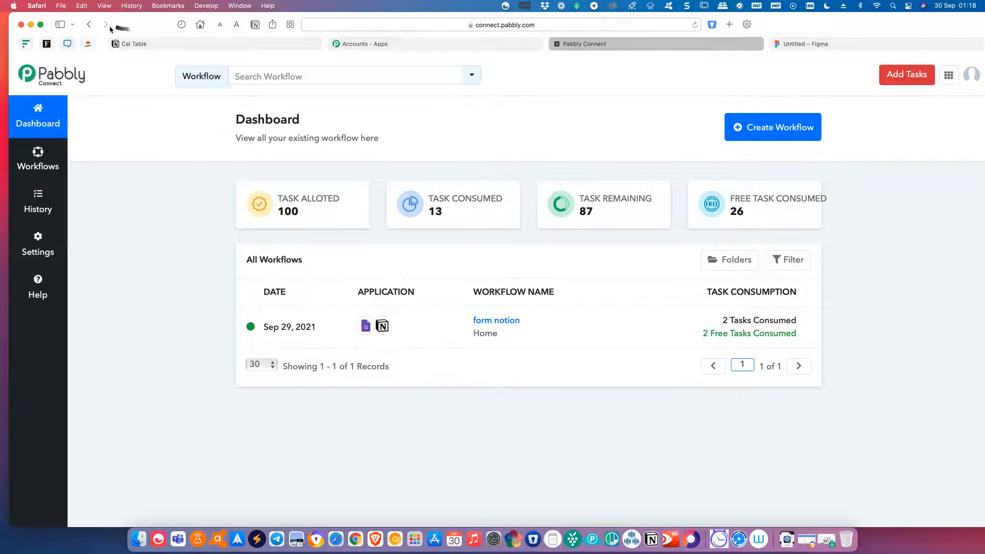
click(88, 25)
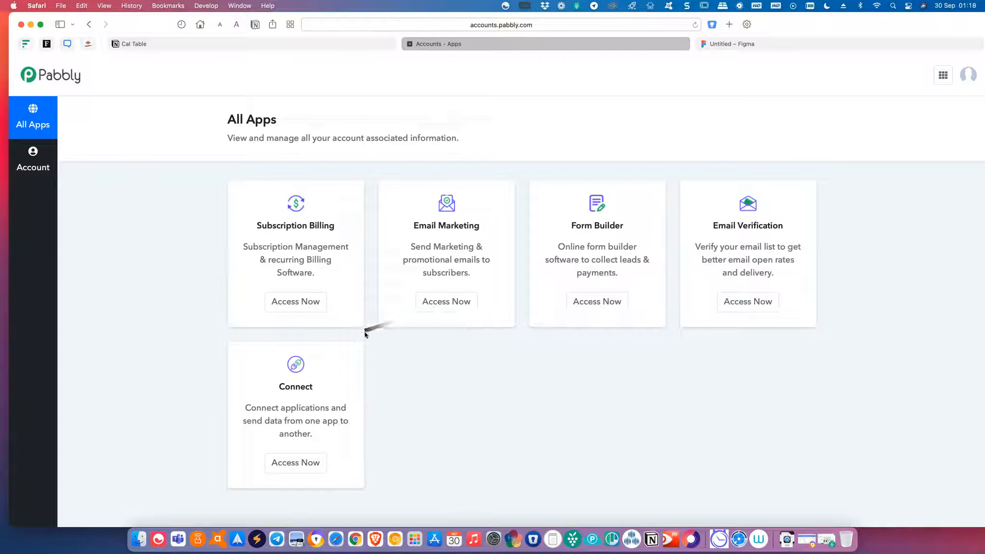
click(307, 464)
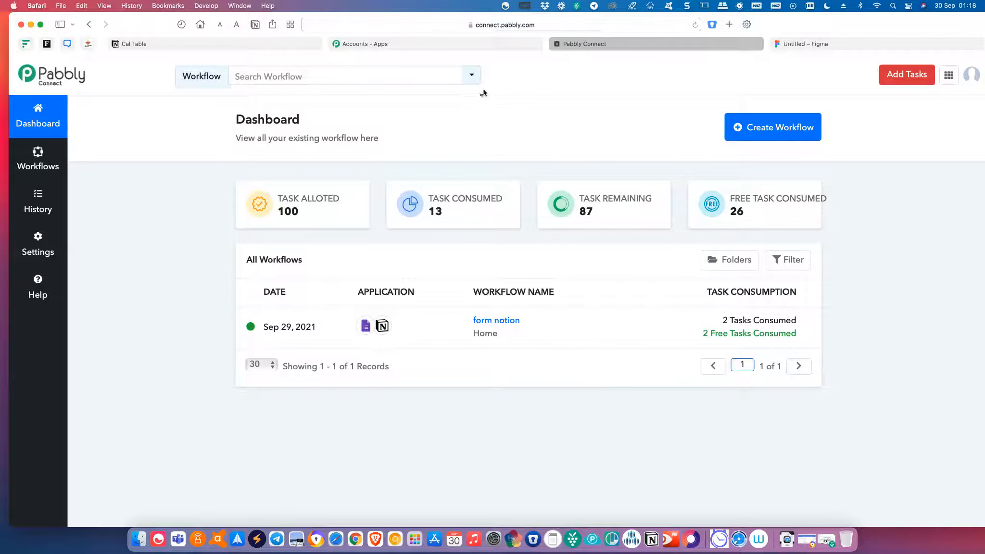
Step: Close the leftover Pabbly Accounts page, keeping the Pabbly Connect dashboard open
click(482, 47)
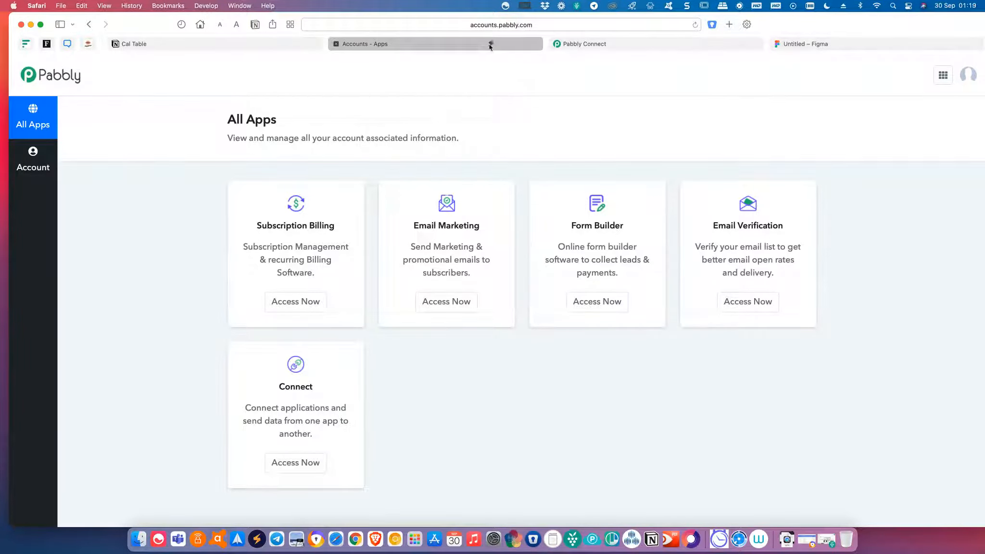
right_click(374, 48)
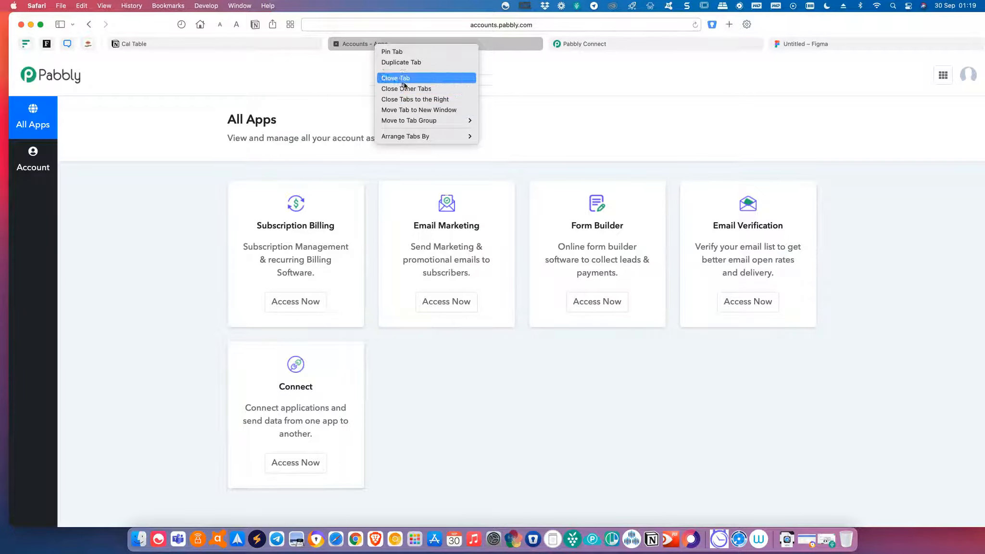
click(404, 84)
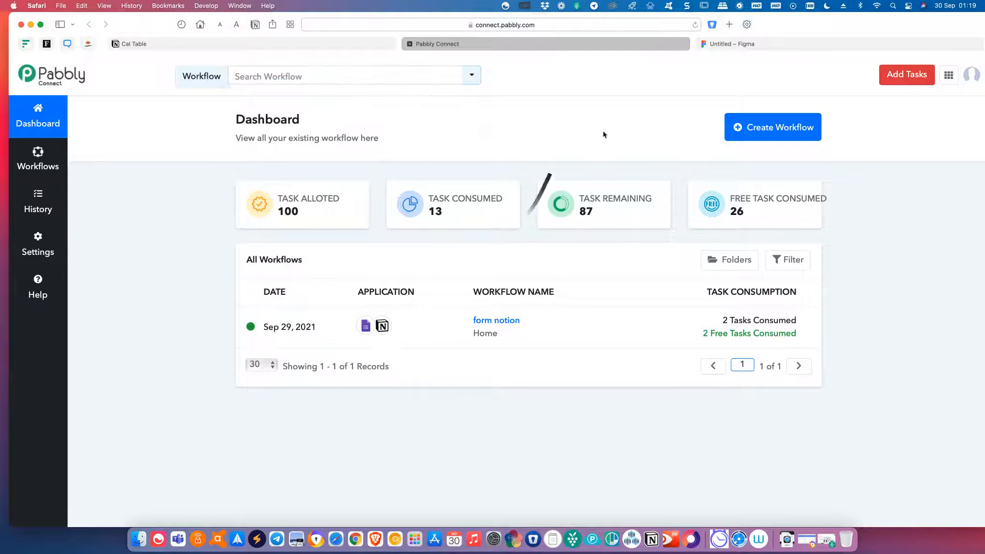
Step: Create a new workflow named "Cal Connect"
click(771, 130)
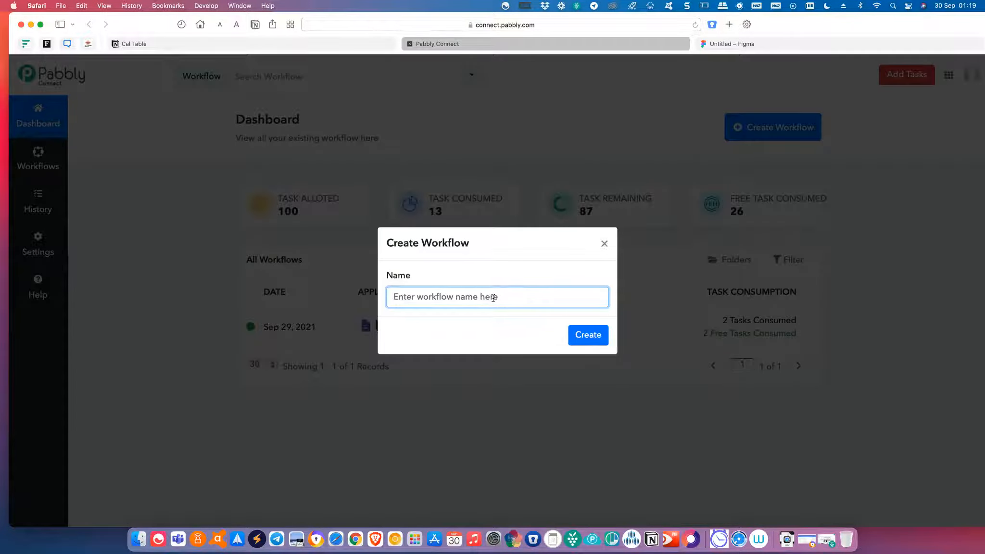
text(Cal Connect)
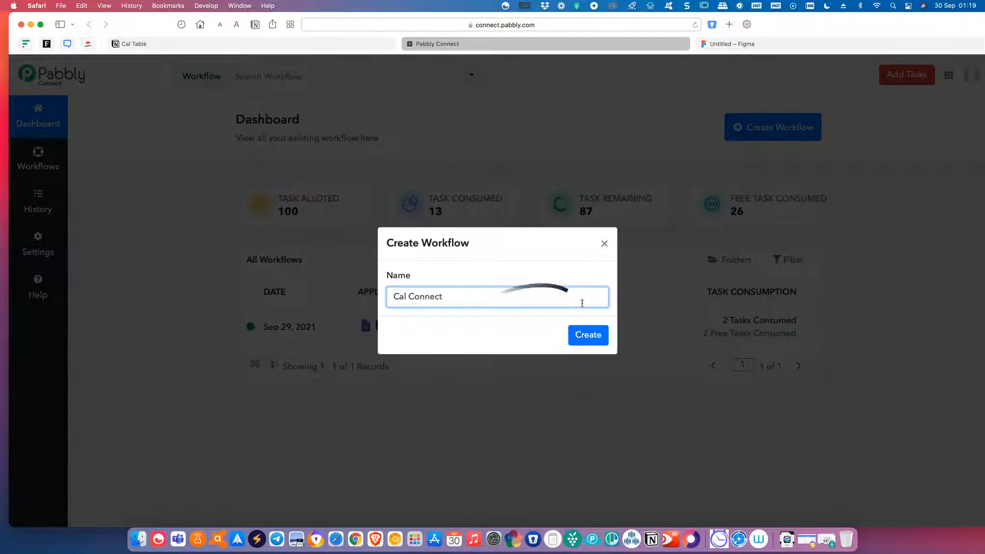
click(590, 332)
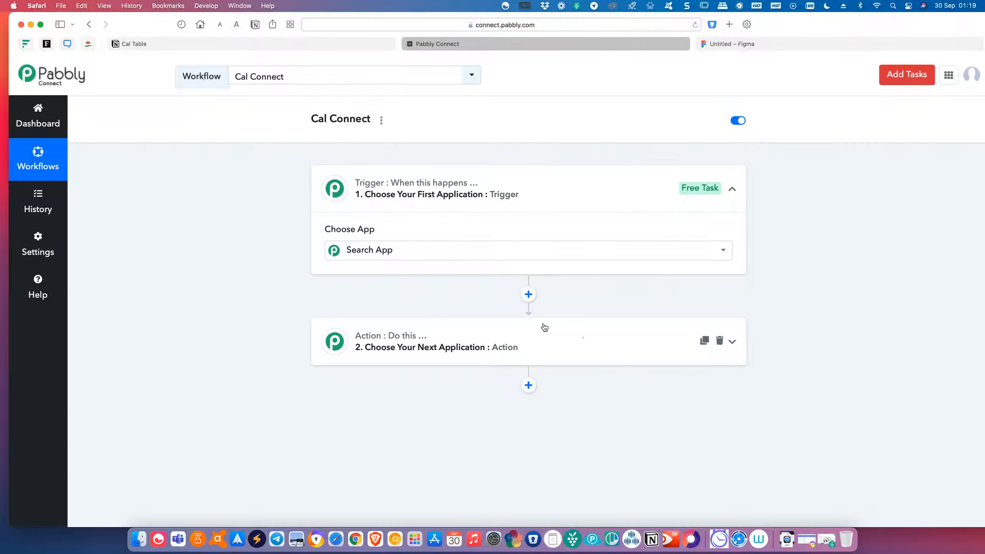
Step: Set the workflow's trigger app to Calendly with Invitee Created as the trigger event
text(calen)
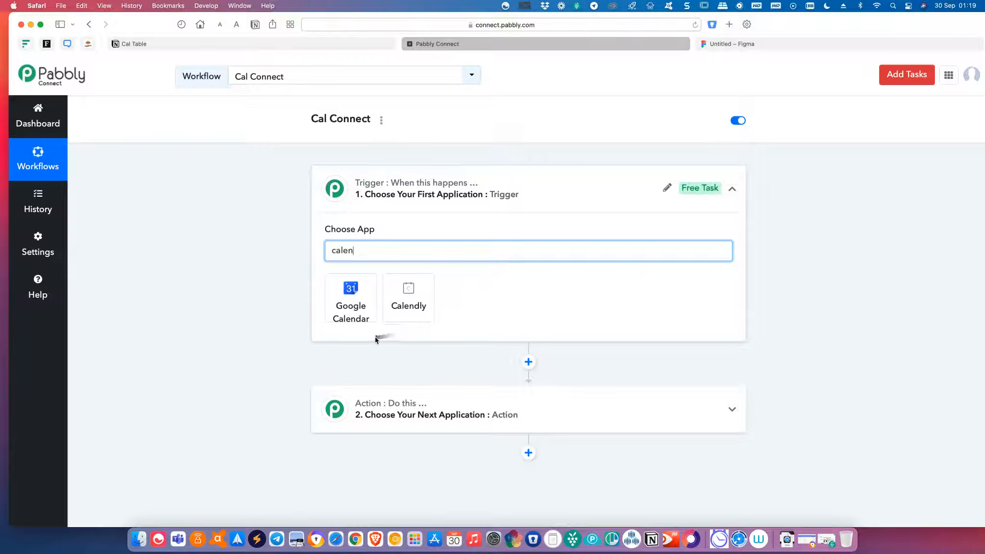
click(411, 315)
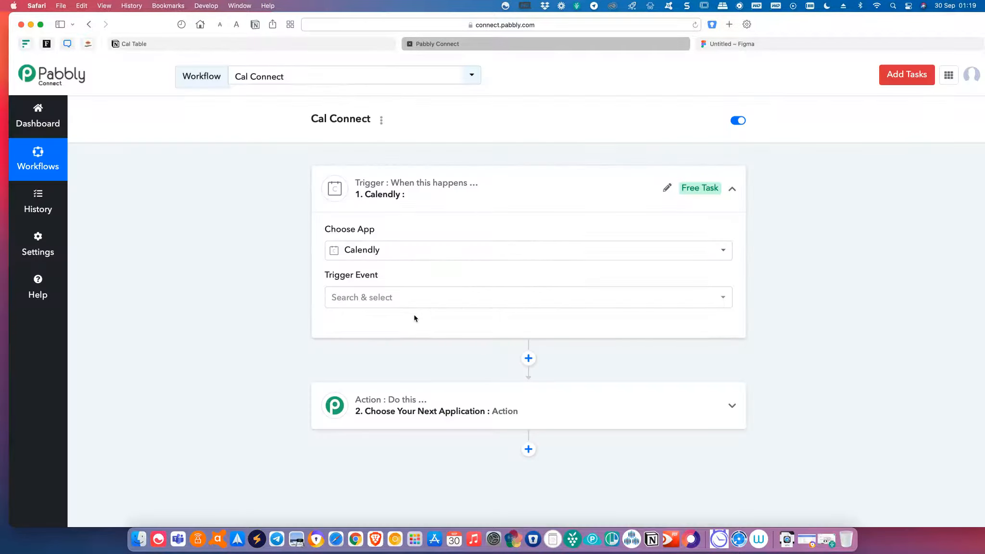
click(413, 298)
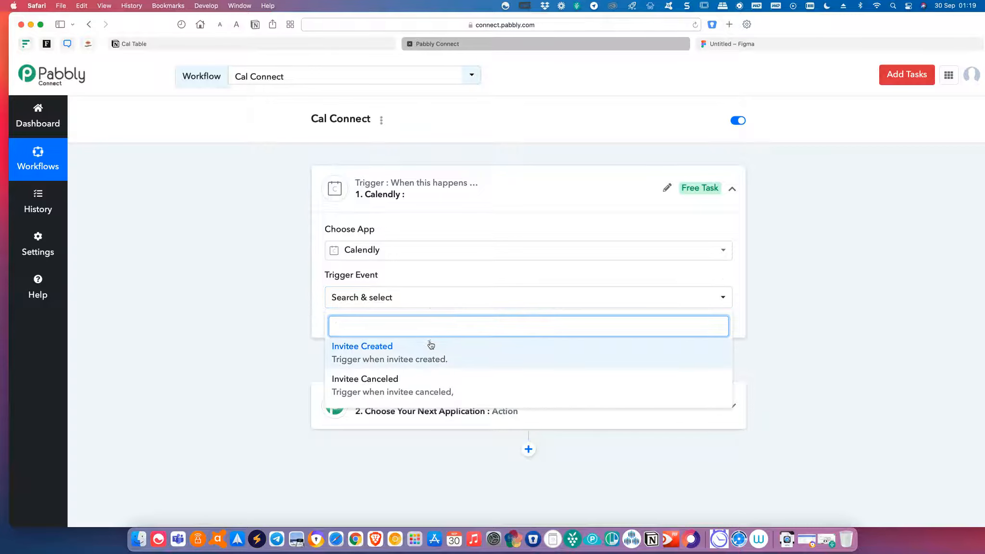
click(376, 360)
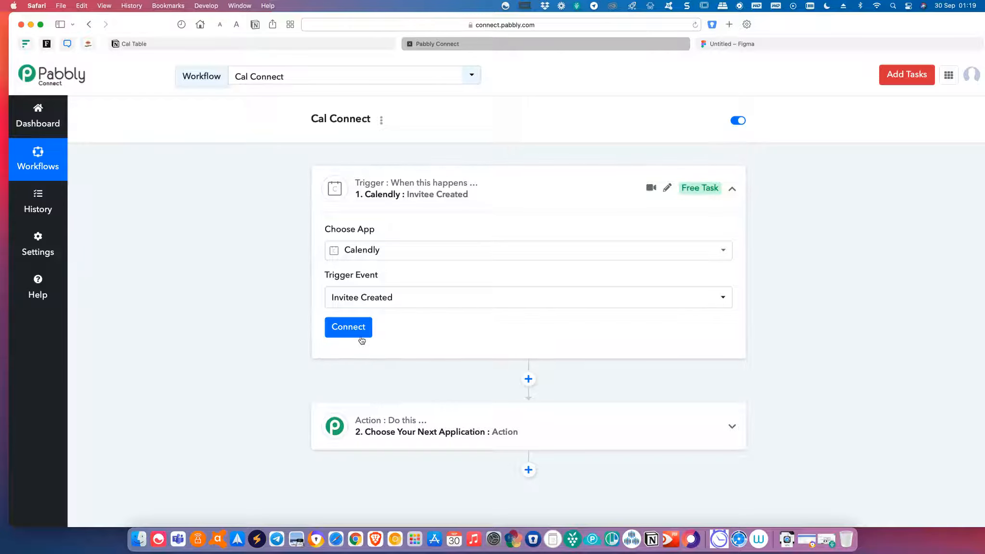
Step: Start a new Calendly connection for the trigger and save its name as "Cal Demo"
click(362, 335)
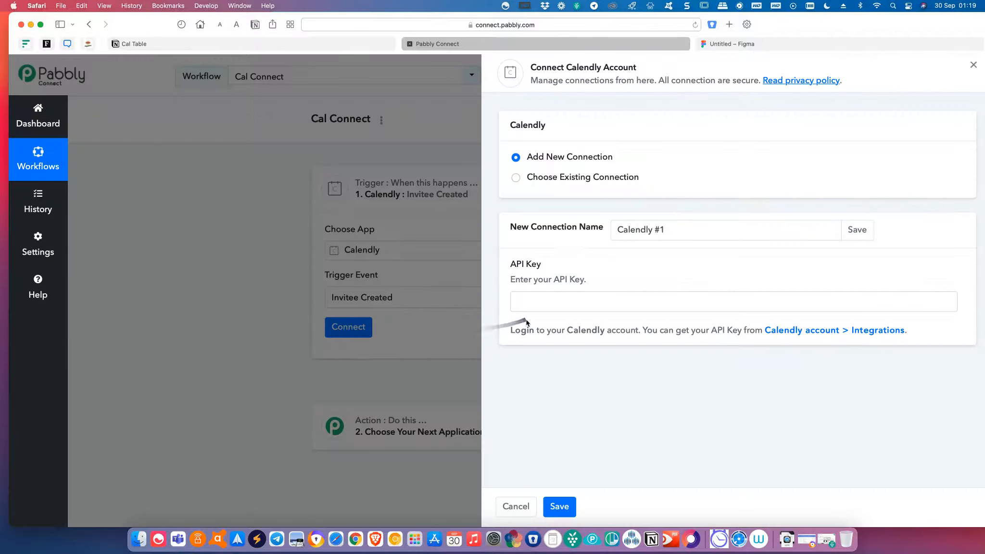
click(579, 301)
key(super+v)
drag(666, 230, 599, 231)
click(698, 233)
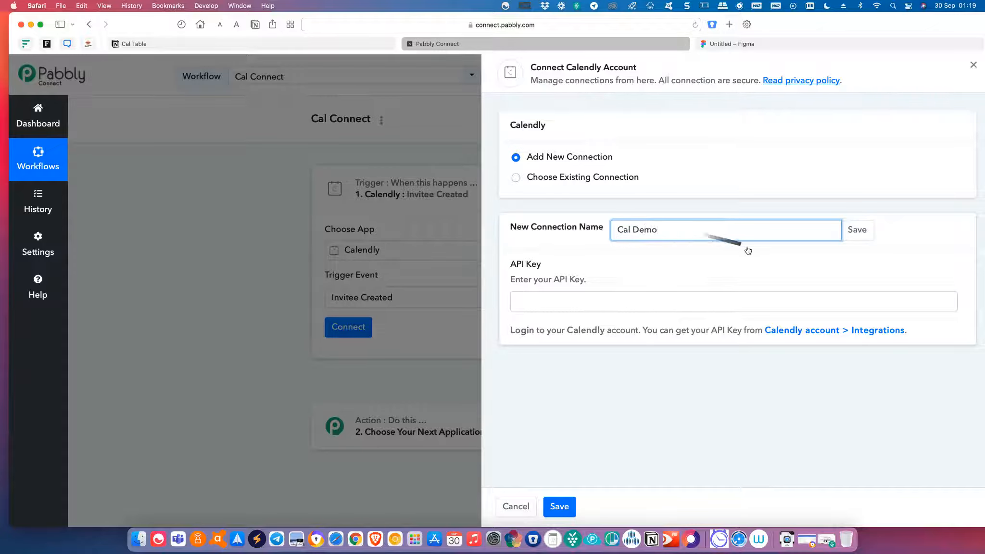
click(857, 230)
Step: Switch to Calendly in Chrome and copy the account's API key from its Integrations page
click(523, 346)
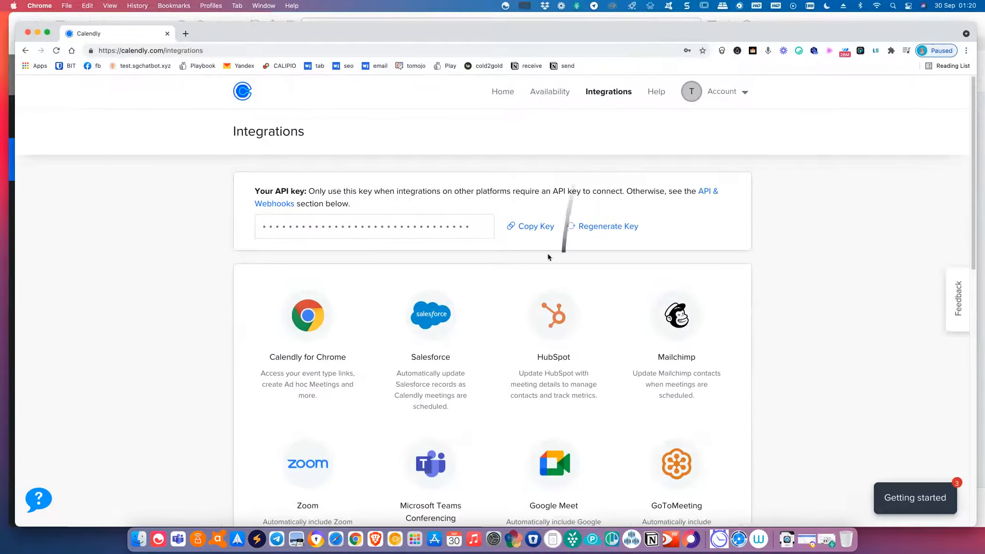
click(503, 96)
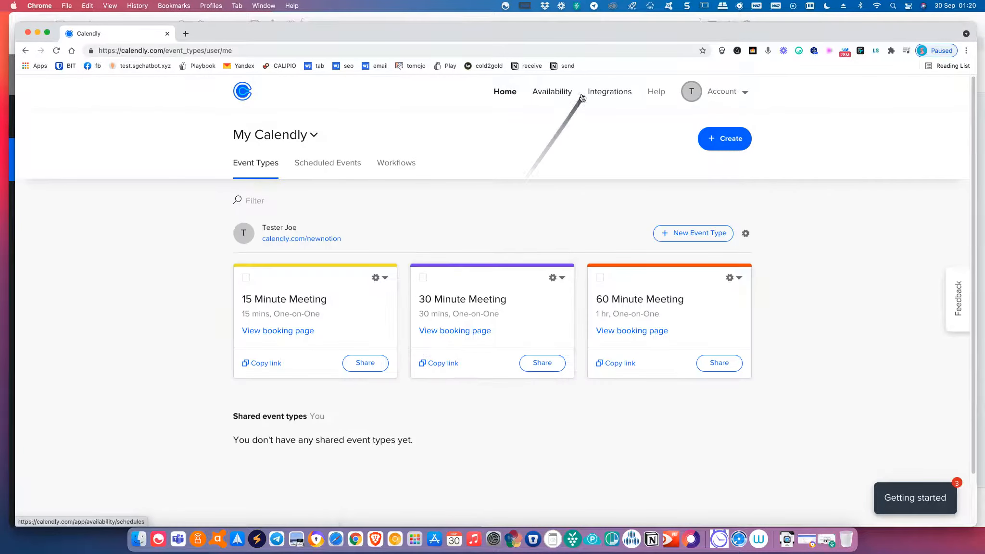
click(609, 92)
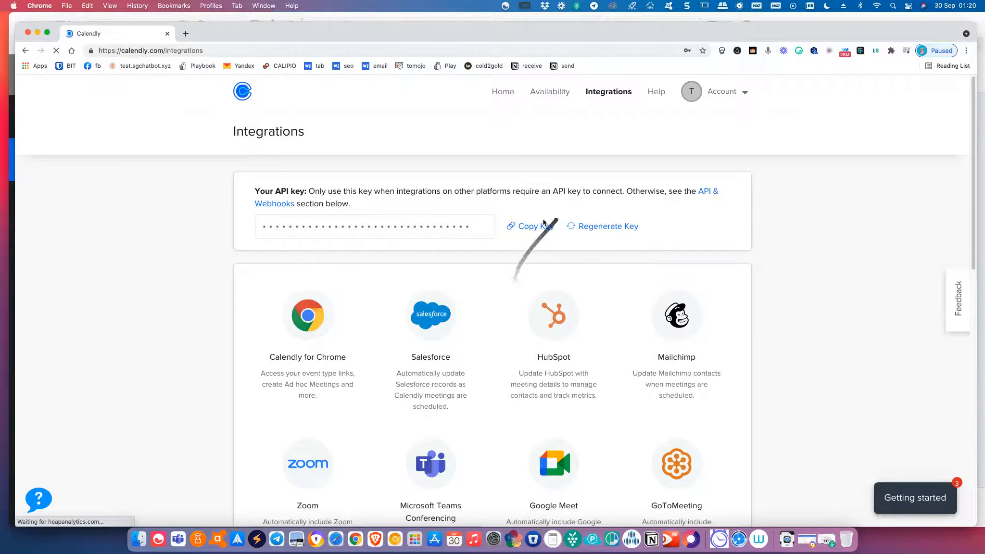
click(542, 226)
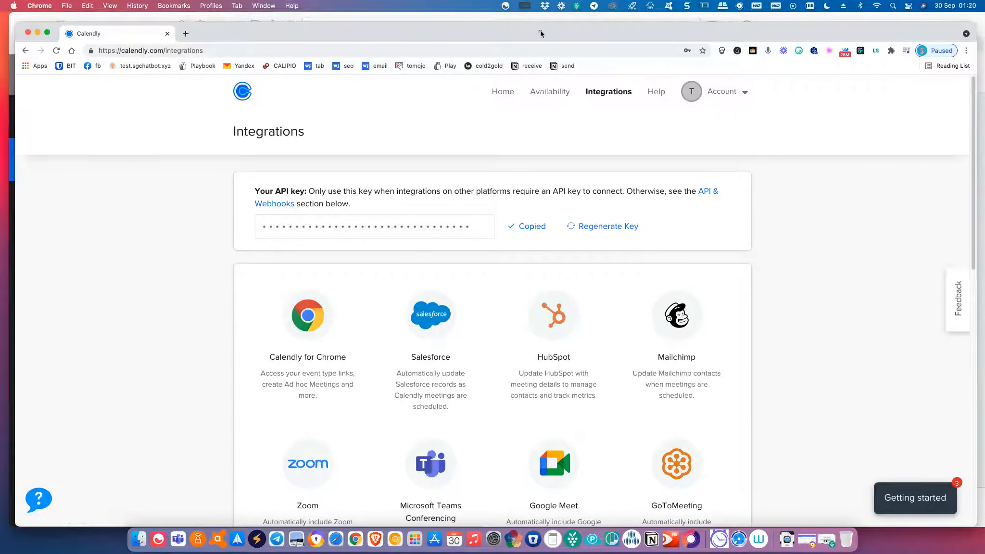
Step: Return to Pabbly, paste the copied Calendly API key into the new connection and save it
drag(540, 34, 1, 308)
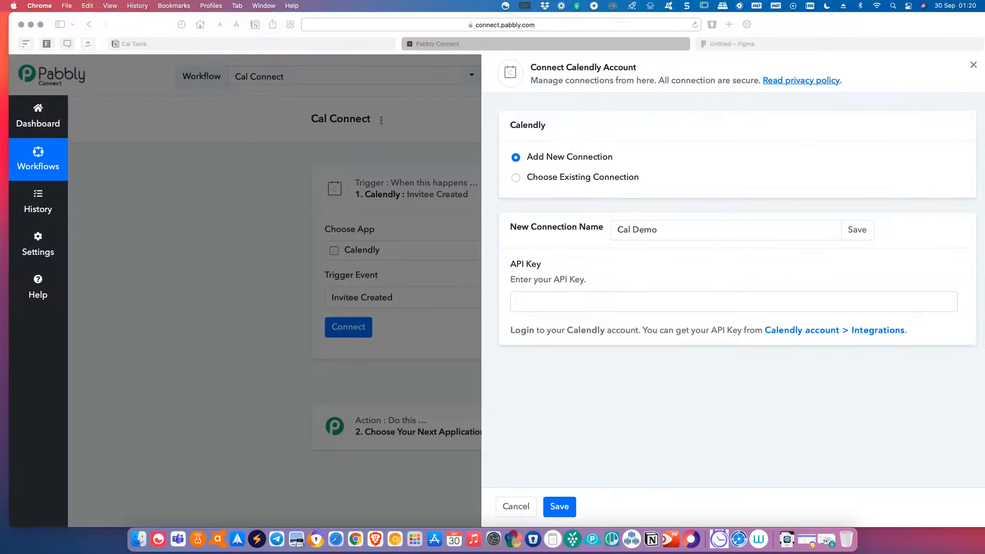
click(531, 302)
click(531, 301)
key(super+v)
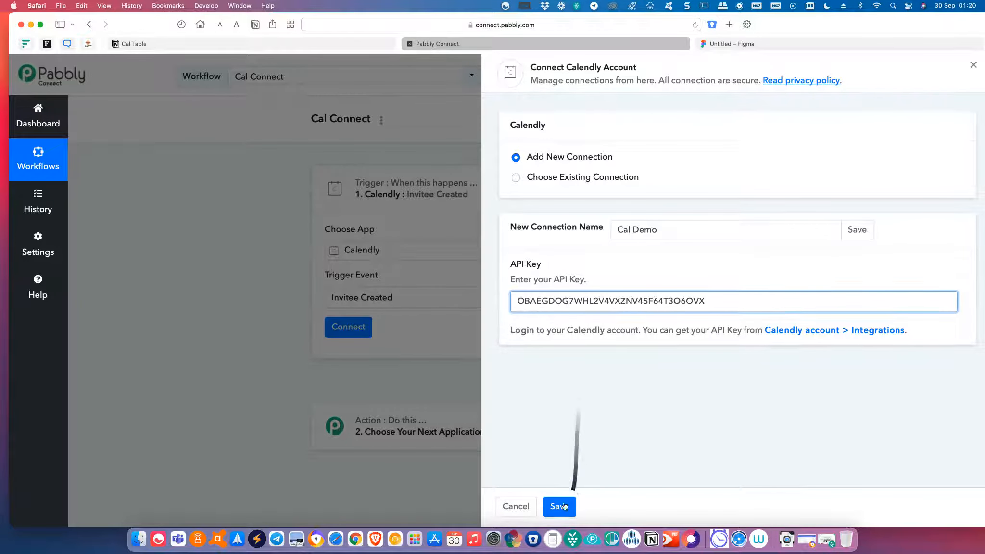
click(857, 229)
click(501, 347)
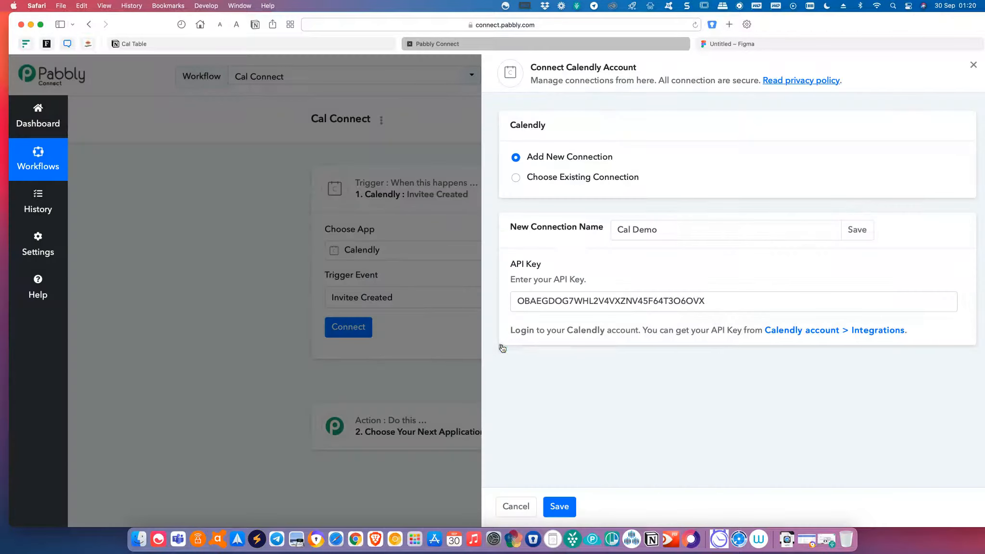
click(715, 301)
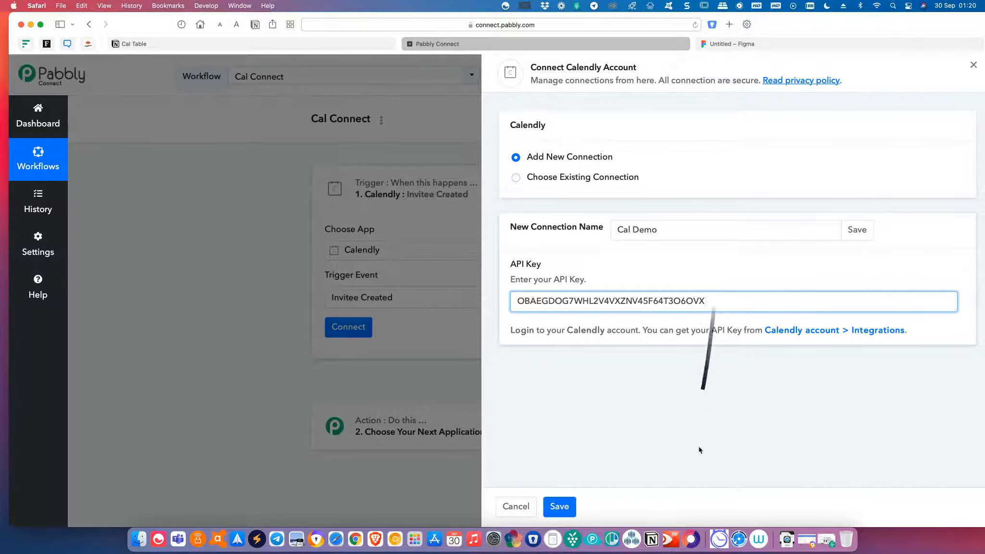
click(572, 508)
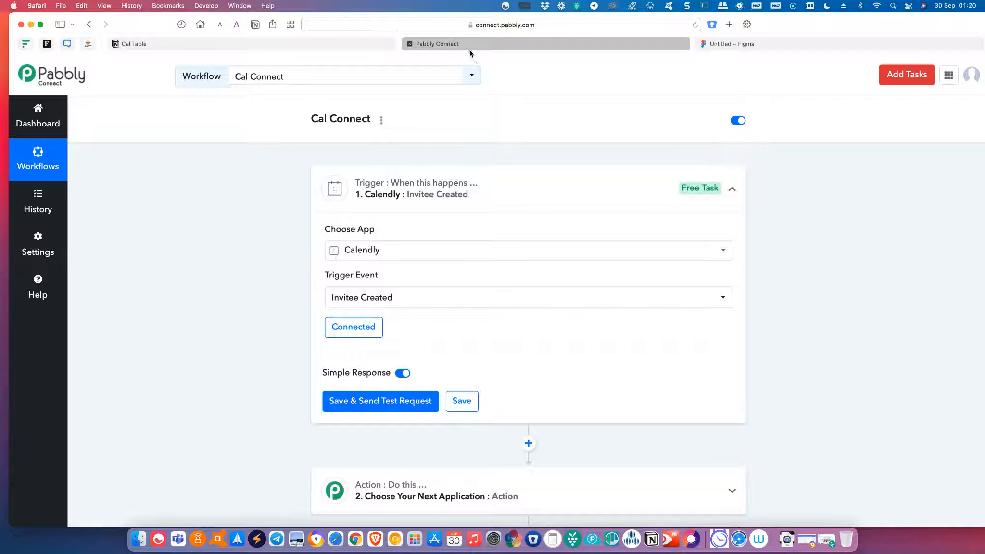
Step: Save the trigger and send its test request, and copy the 15 Minute Meeting booking link from Calendly
click(389, 403)
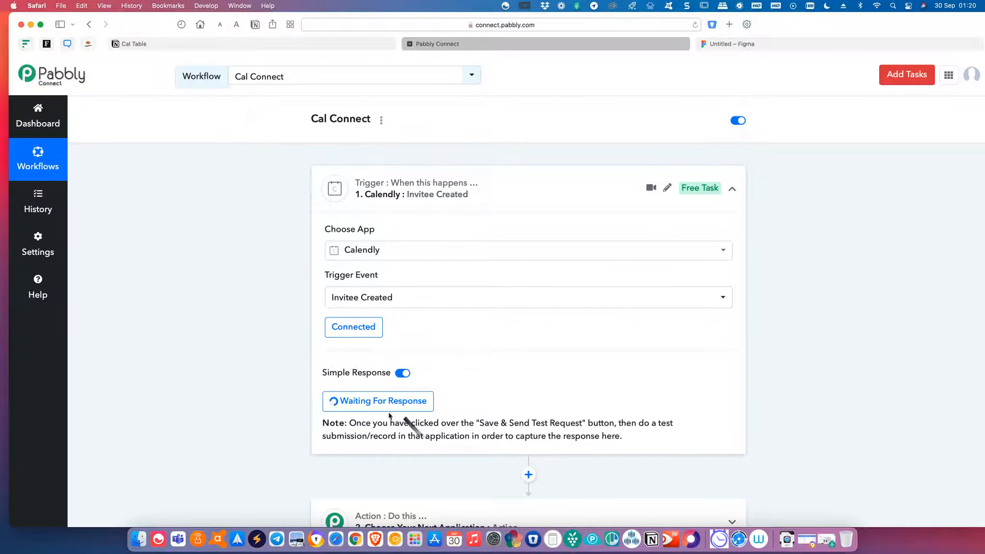
drag(474, 1, 623, 25)
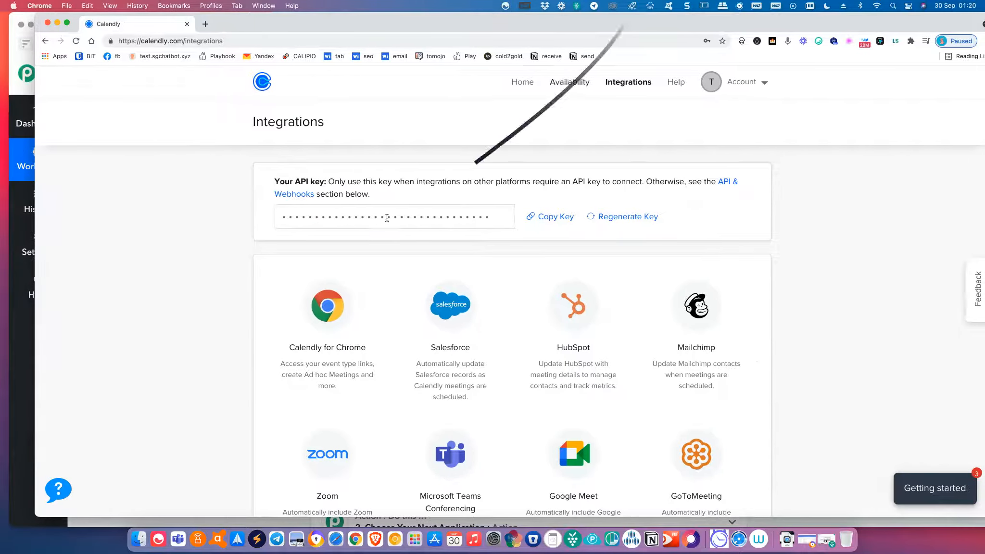
click(528, 83)
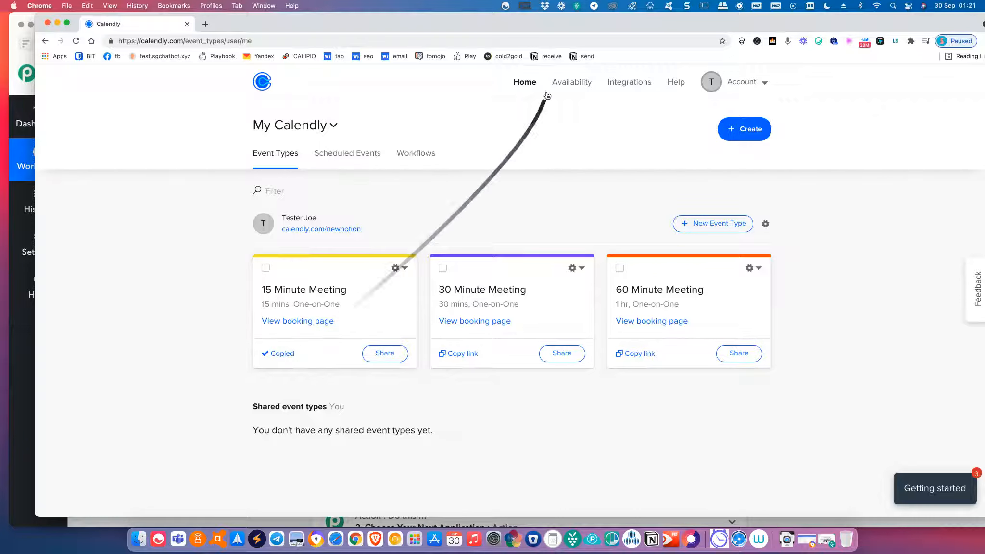
drag(550, 23, 1, 72)
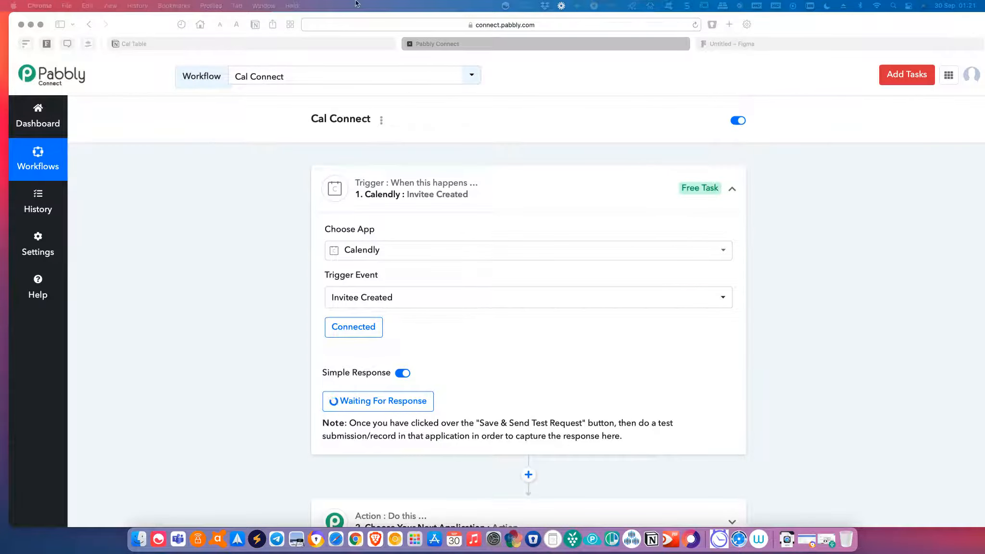
click(729, 24)
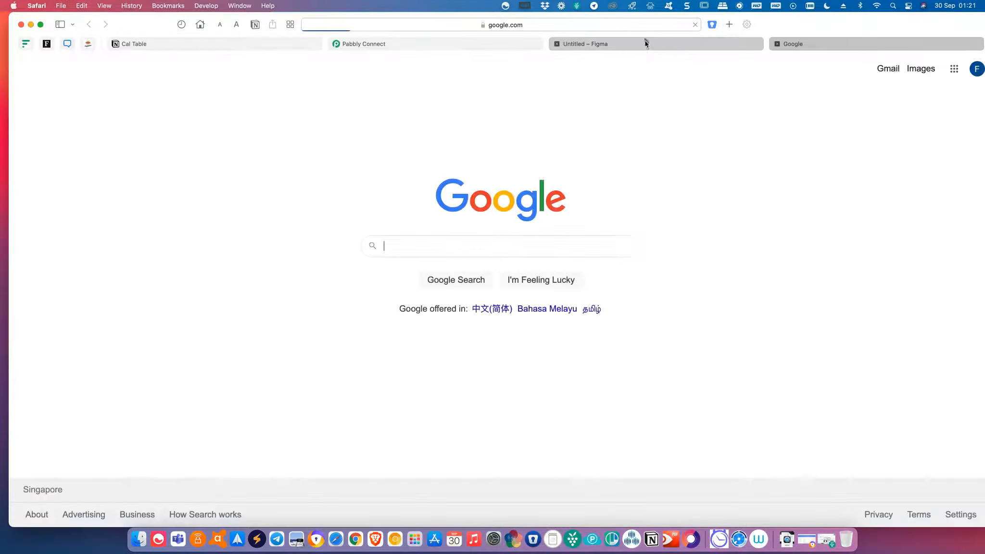
click(643, 26)
text(https://calendly.com/newnotion/15min)
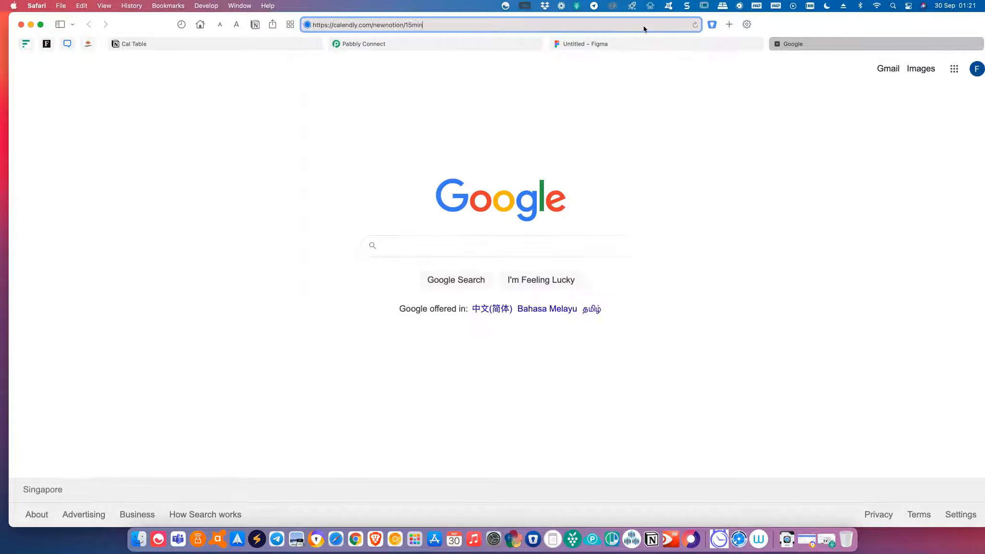
key(Return)
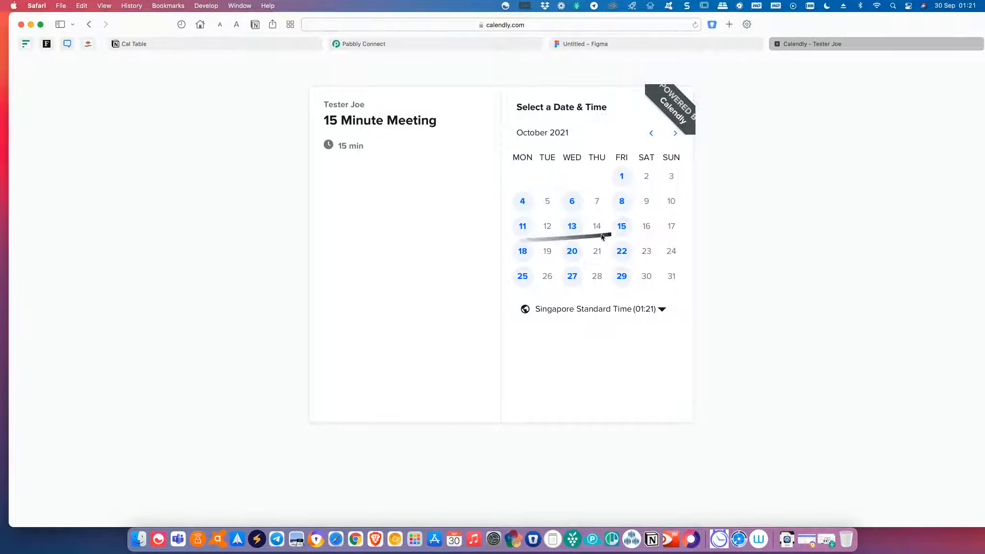
Step: Choose Friday, October 22, 2021 at 09:30 for the 15 Minute Meeting and confirm the time slot
click(623, 257)
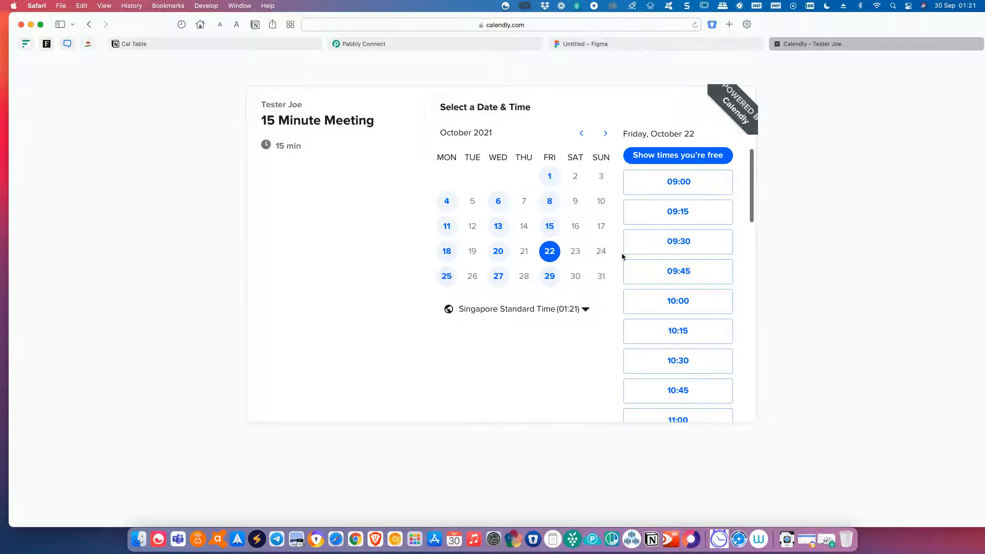
click(673, 242)
click(709, 251)
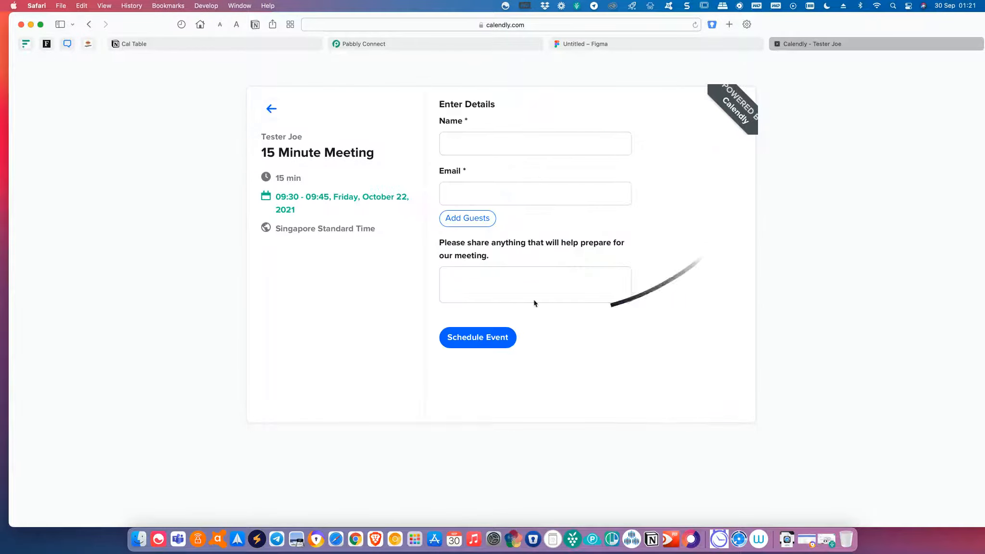
Step: Fill in the test invitee's name and e-mail, enter the note "This is a test!" and schedule the event
click(475, 139)
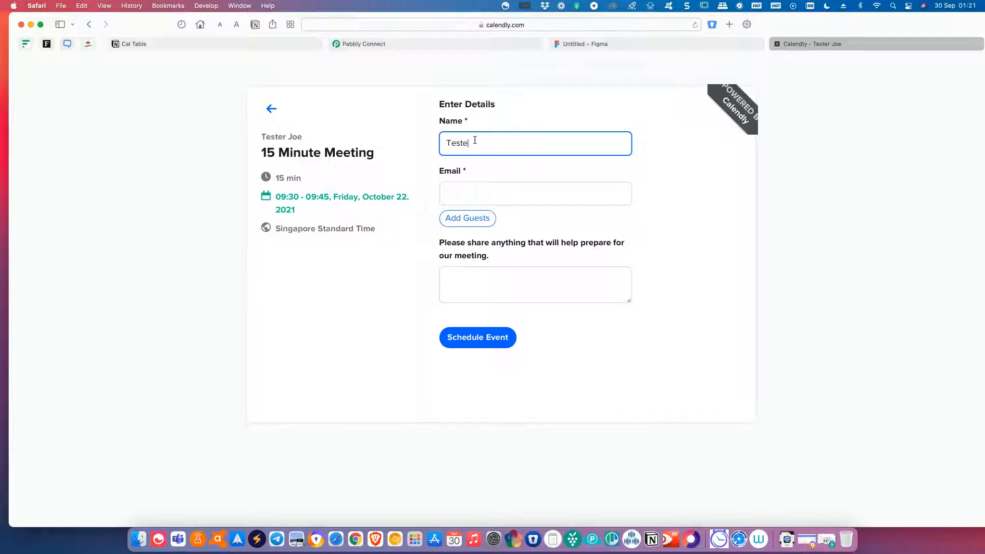
click(479, 192)
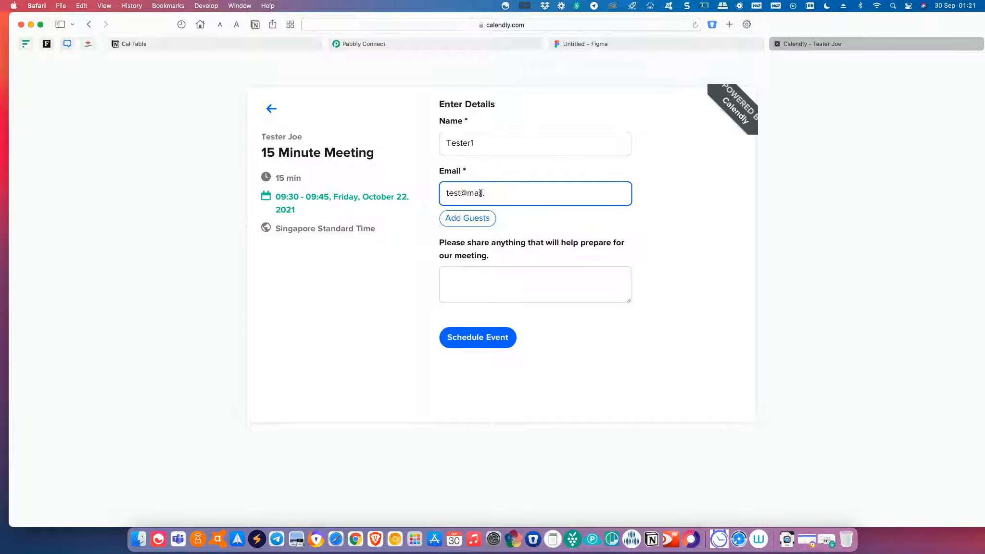
click(469, 291)
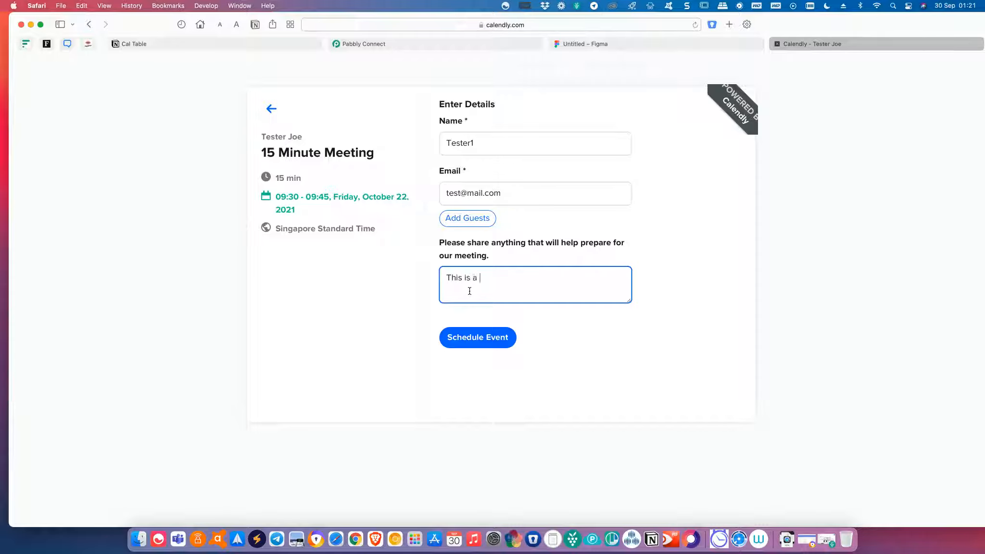
click(459, 342)
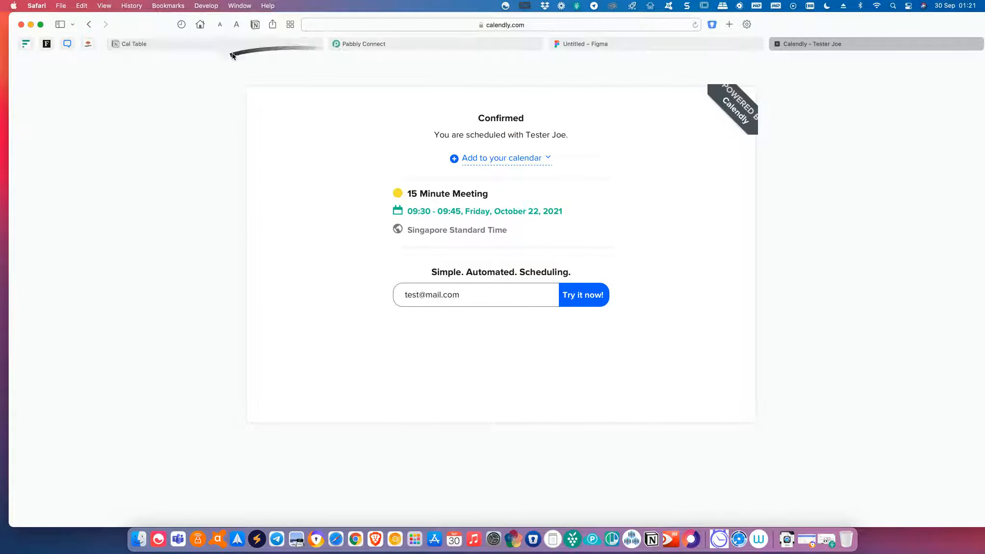
Step: Return to Pabbly and review the captured Calendly response, checking the event times, invitee details and question answers
click(373, 46)
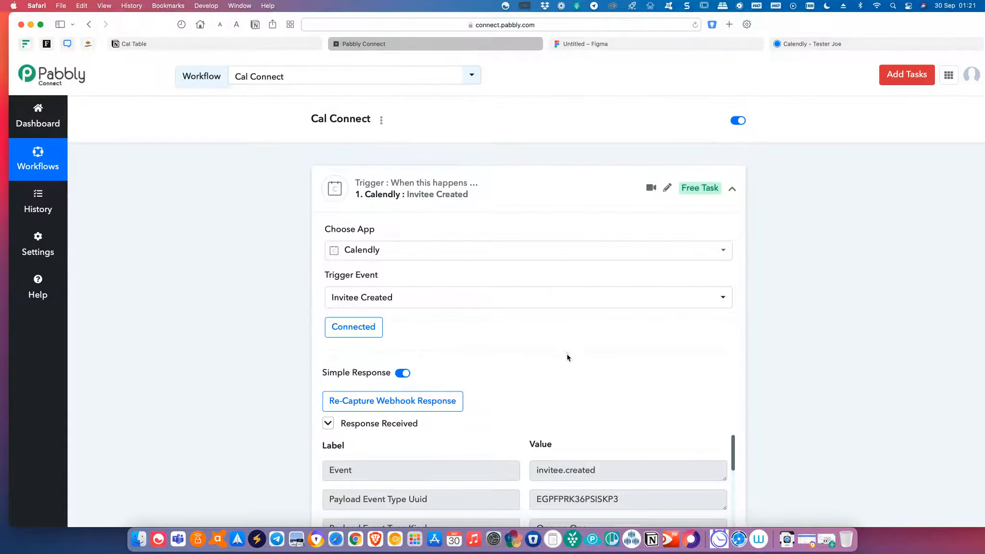
scroll(568, 356, down, 5)
scroll(728, 366, down, 8)
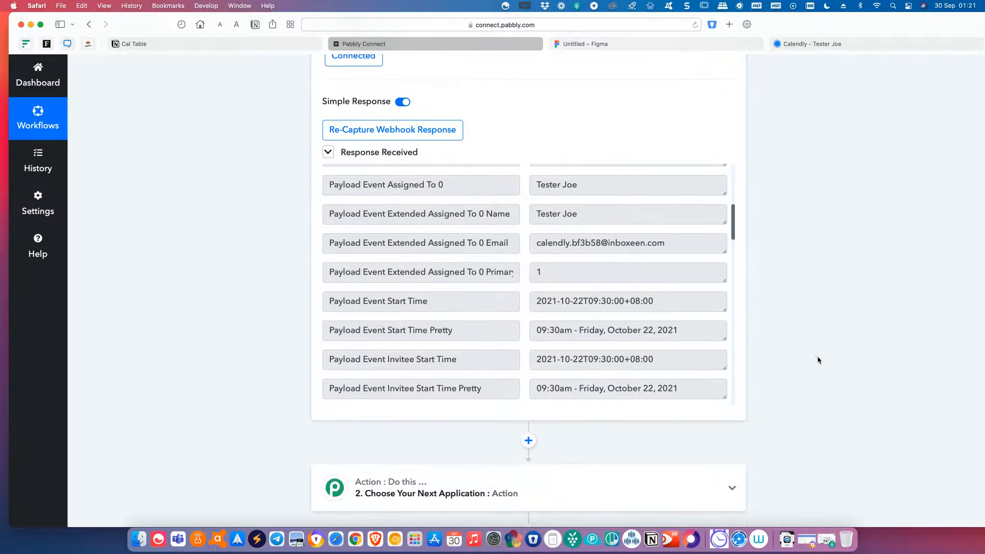
scroll(658, 318, up, 2)
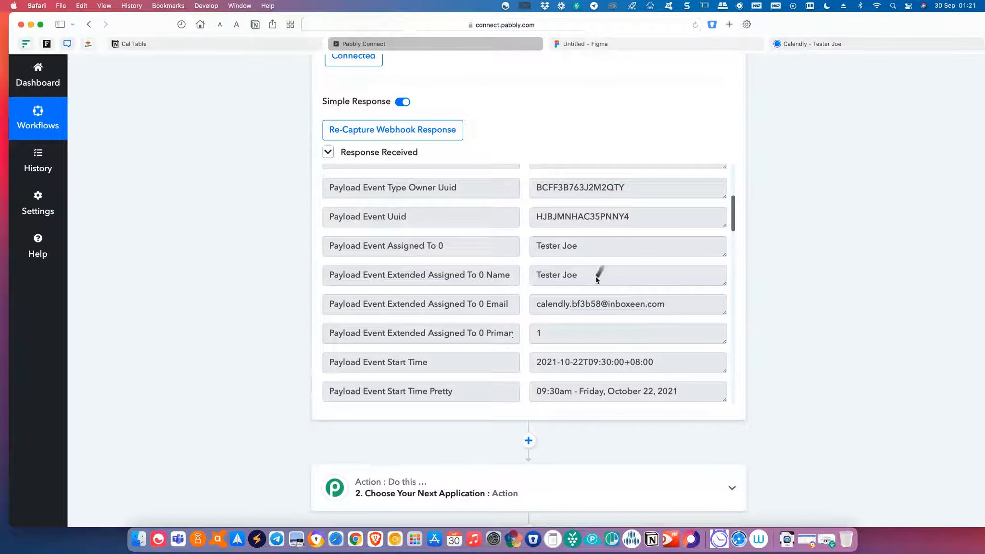
scroll(577, 299, down, 3)
scroll(579, 300, down, 12)
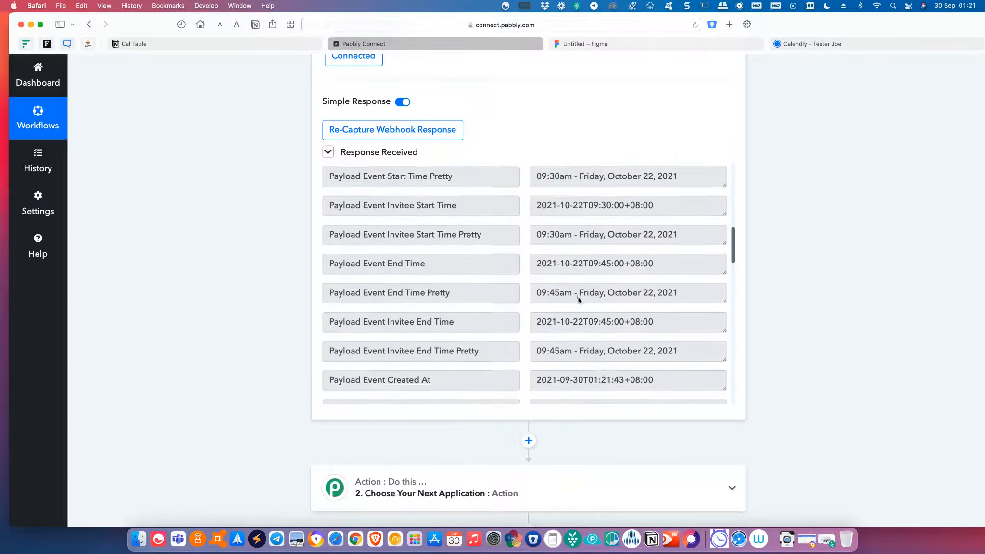
scroll(579, 300, up, 7)
scroll(578, 300, up, 5)
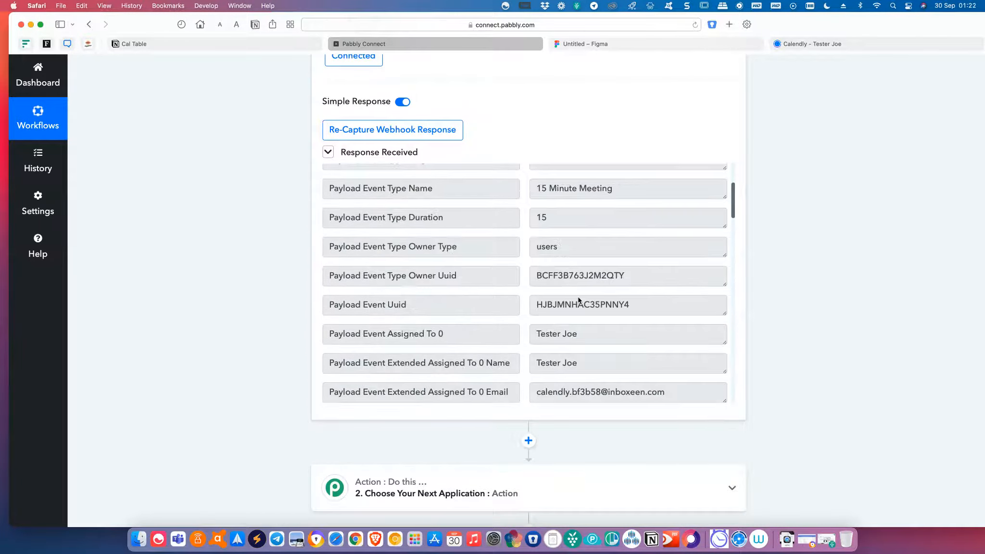
scroll(577, 294, up, 5)
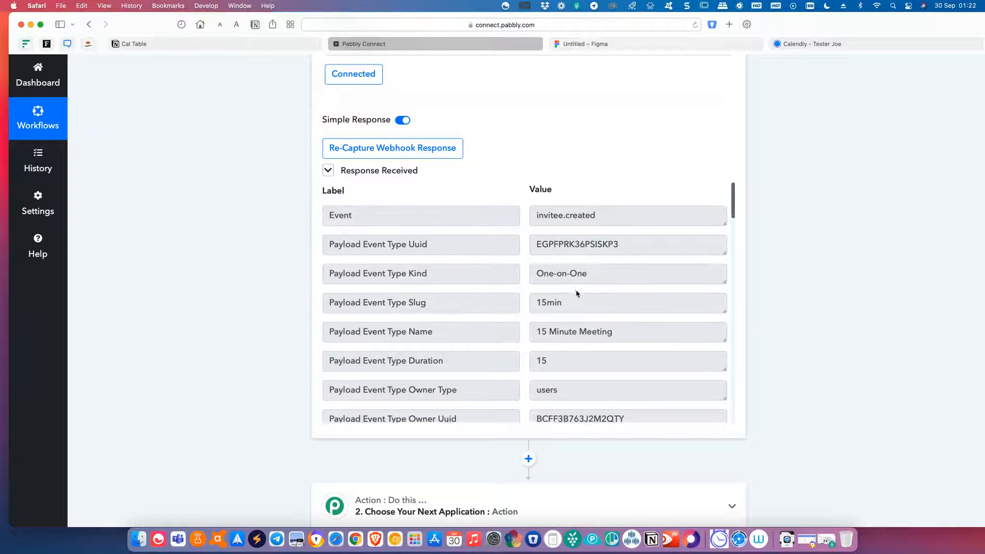
scroll(592, 303, down, 3)
scroll(602, 311, down, 3)
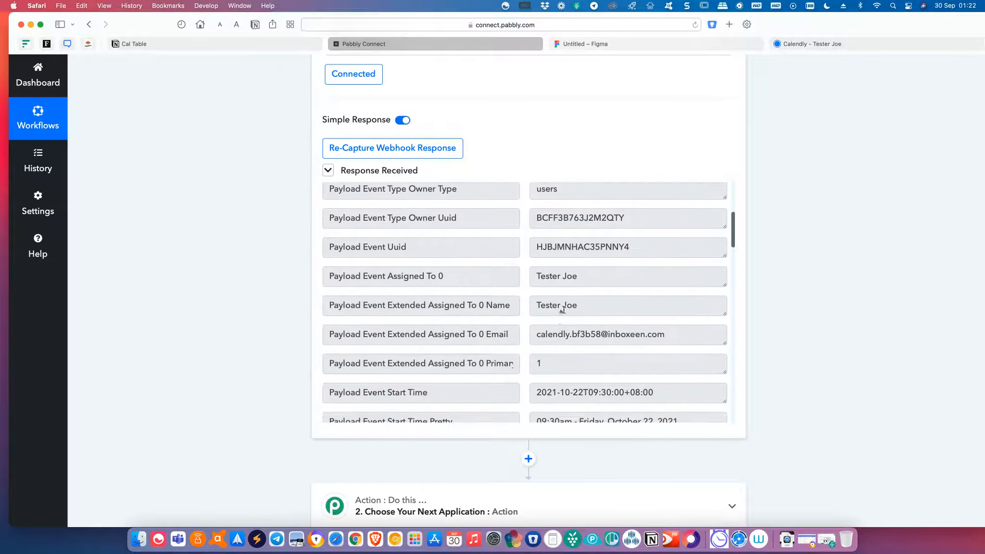
scroll(565, 308, down, 1)
scroll(595, 321, down, 3)
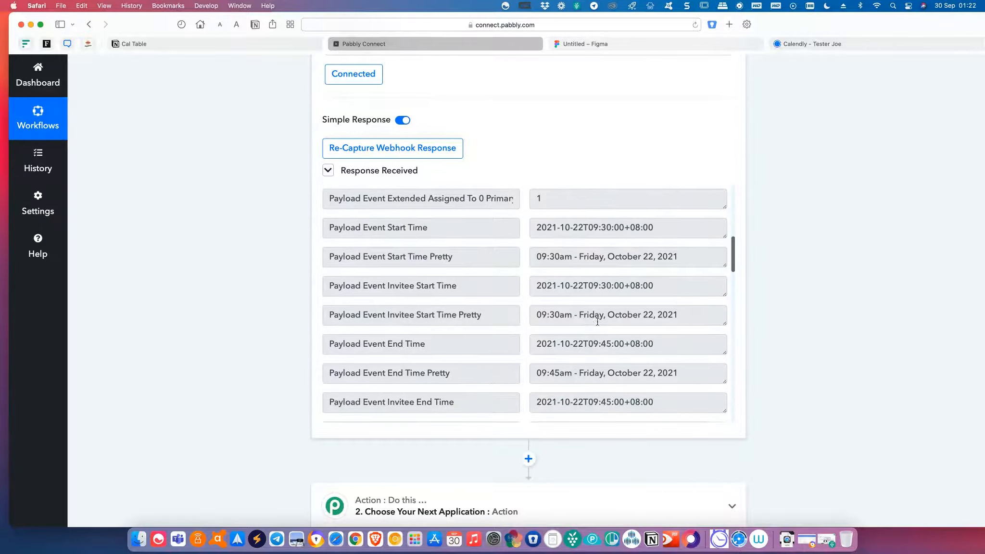
scroll(605, 360, down, 5)
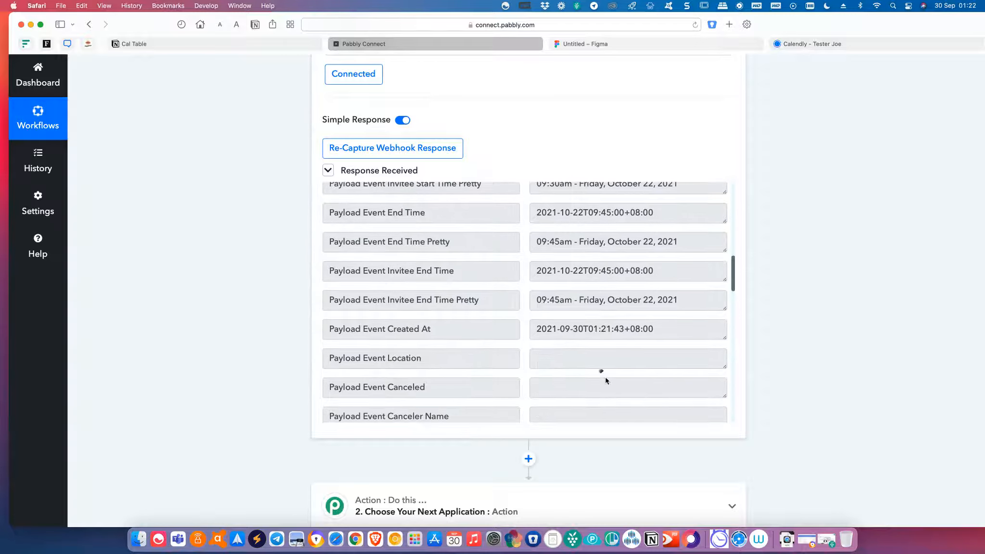
scroll(605, 380, down, 6)
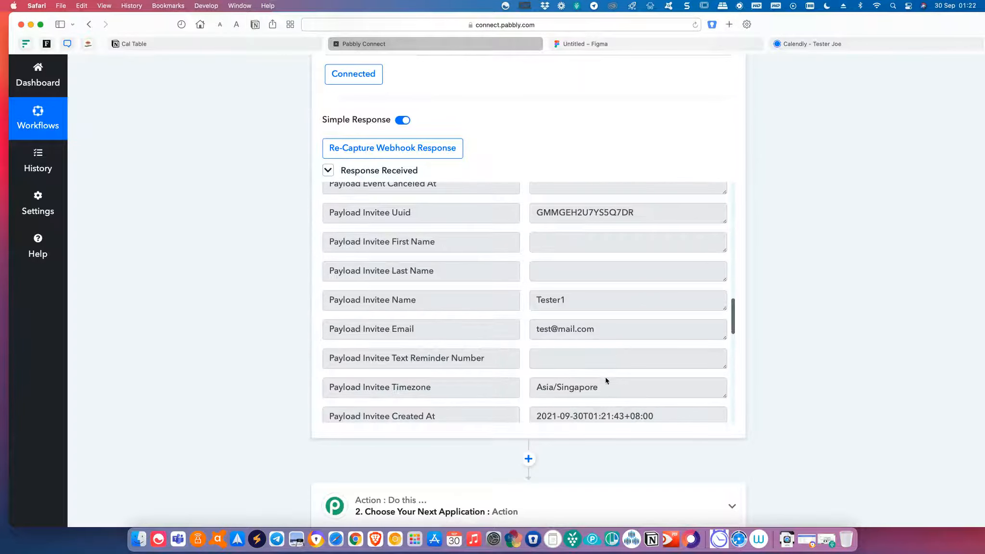
scroll(606, 378, down, 1)
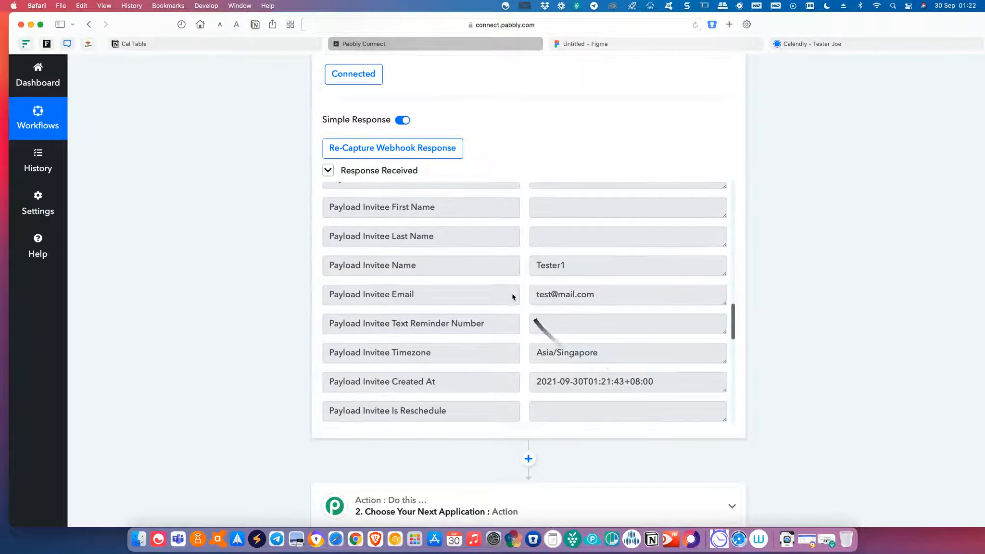
scroll(580, 313, down, 7)
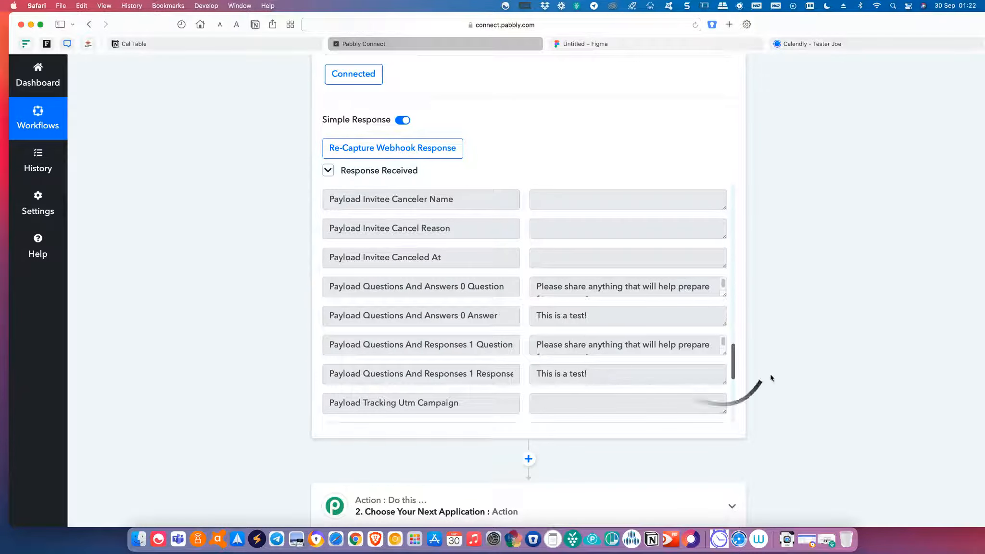
scroll(765, 382, down, 4)
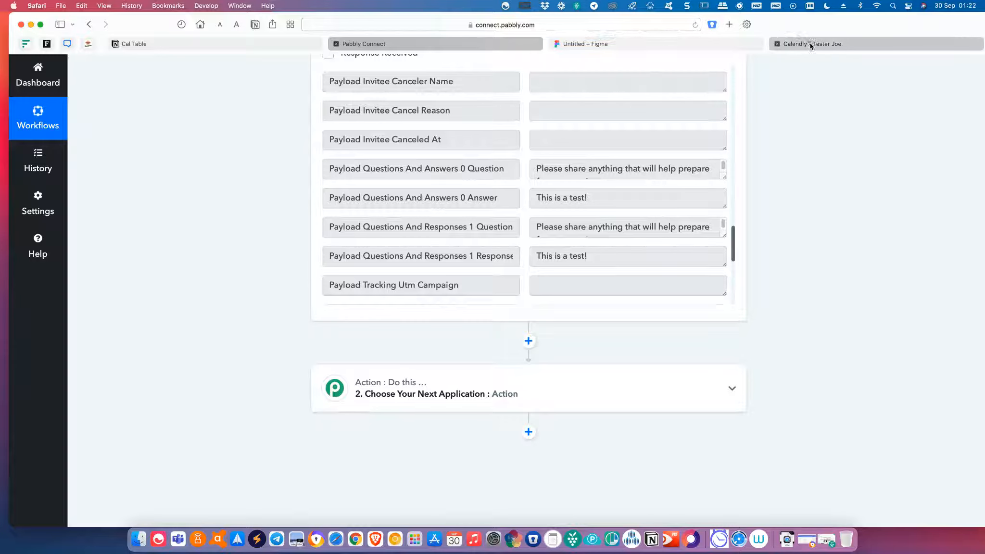
Step: On the Figma sketch, draw a green tick at the arc's CAL end, a vertical stroke across its middle and an arrow towards the notion box
click(667, 42)
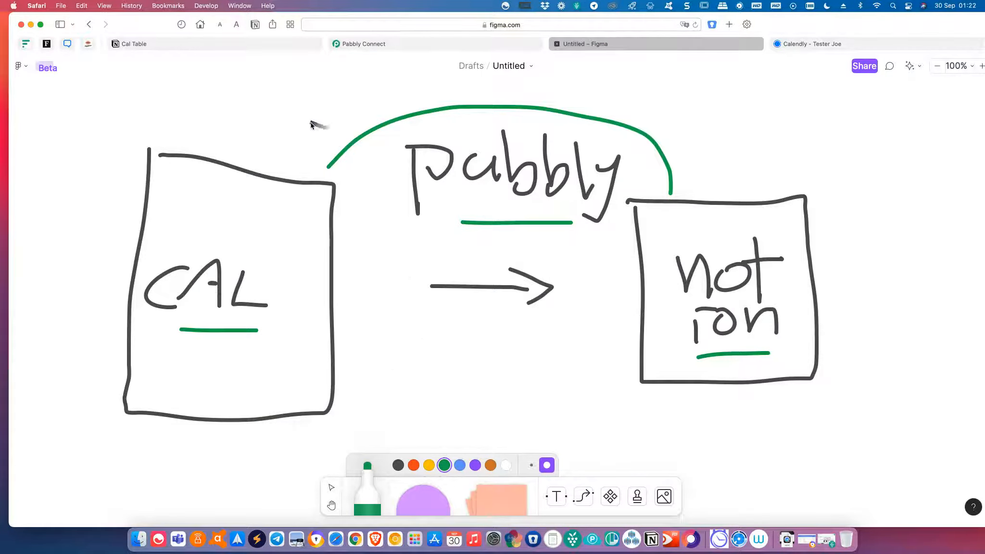
drag(302, 117, 370, 91)
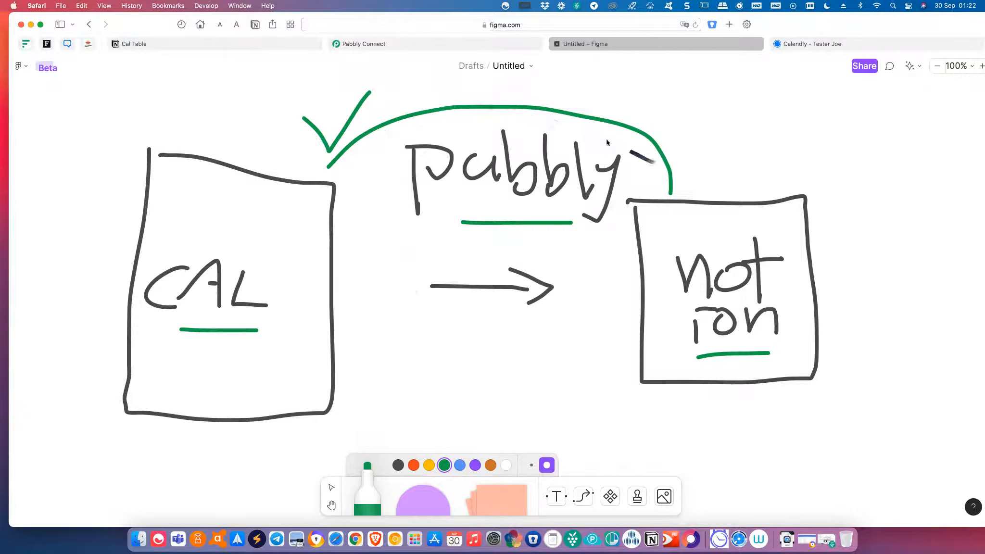
drag(508, 81, 509, 128)
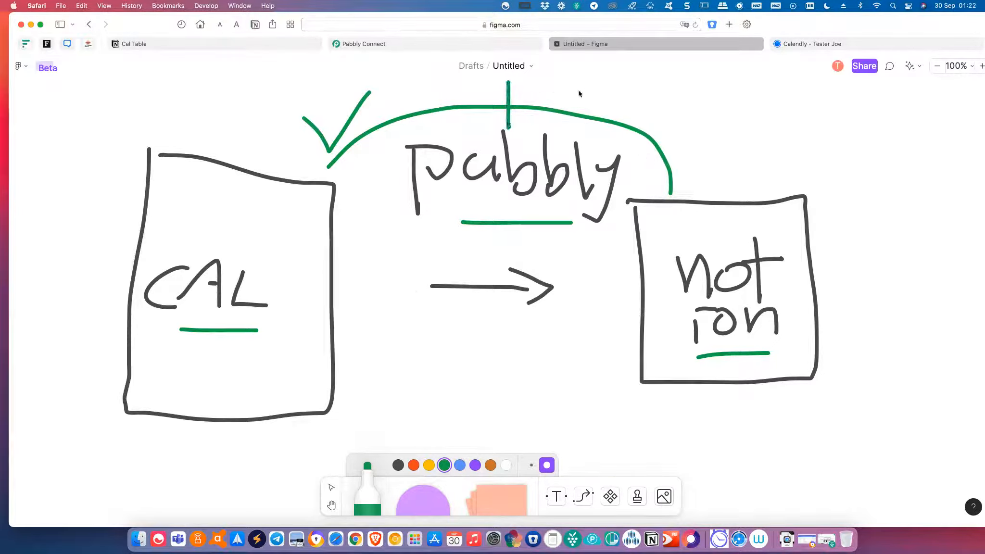
mouse_move(578, 90)
mouse_down()
mouse_move(682, 132)
mouse_move(644, 131)
mouse_up()
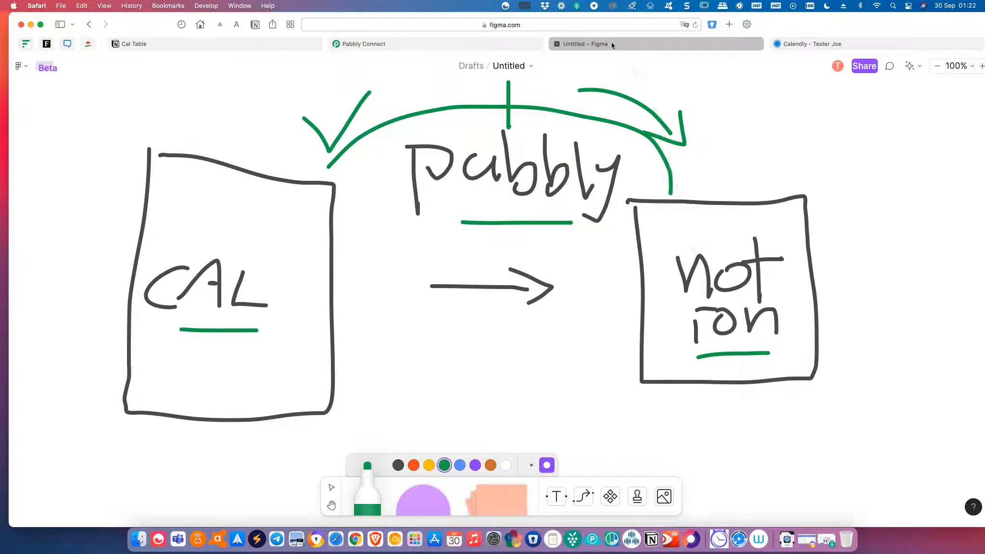
Step: Return to the Pabbly workflow and choose Notion as the app for the second step's action
click(462, 50)
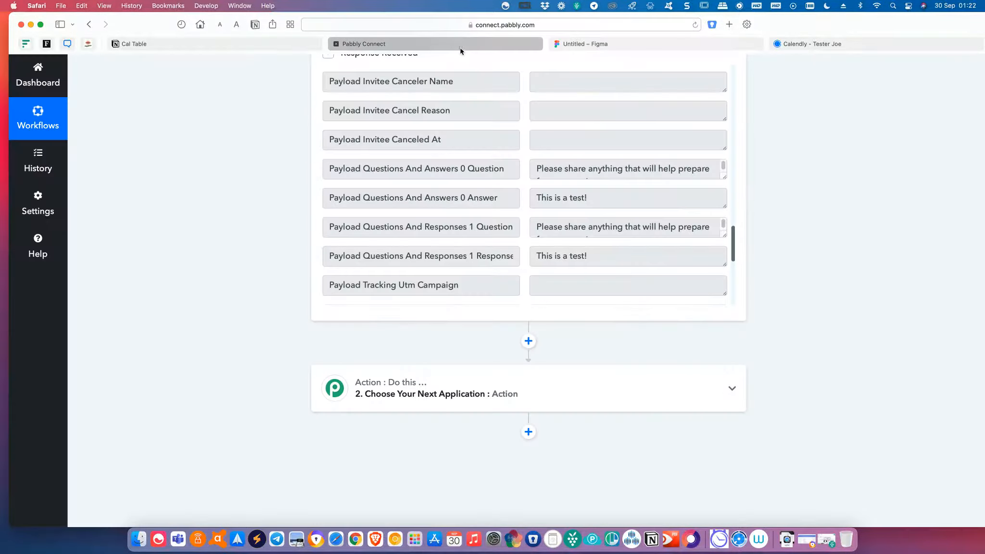
click(555, 397)
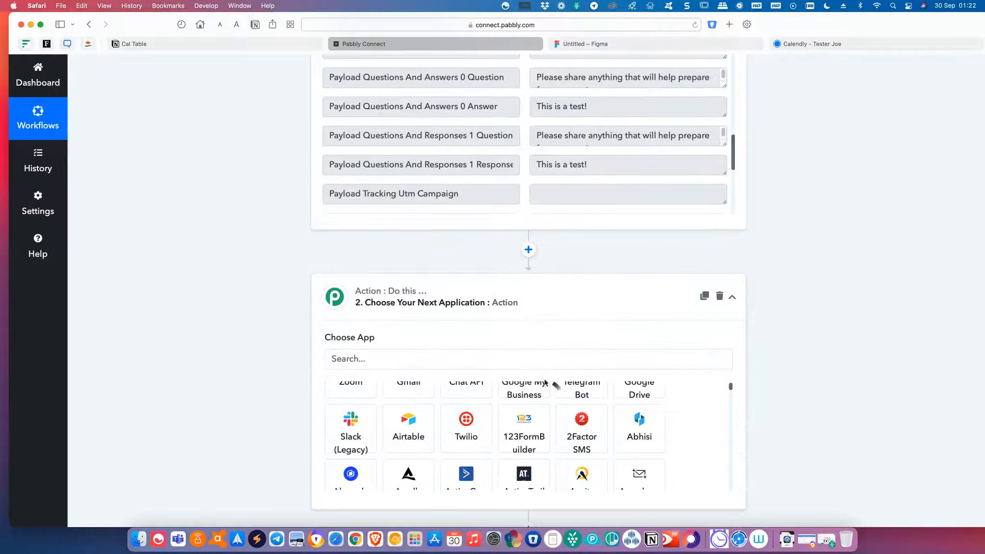
click(422, 362)
text(n)
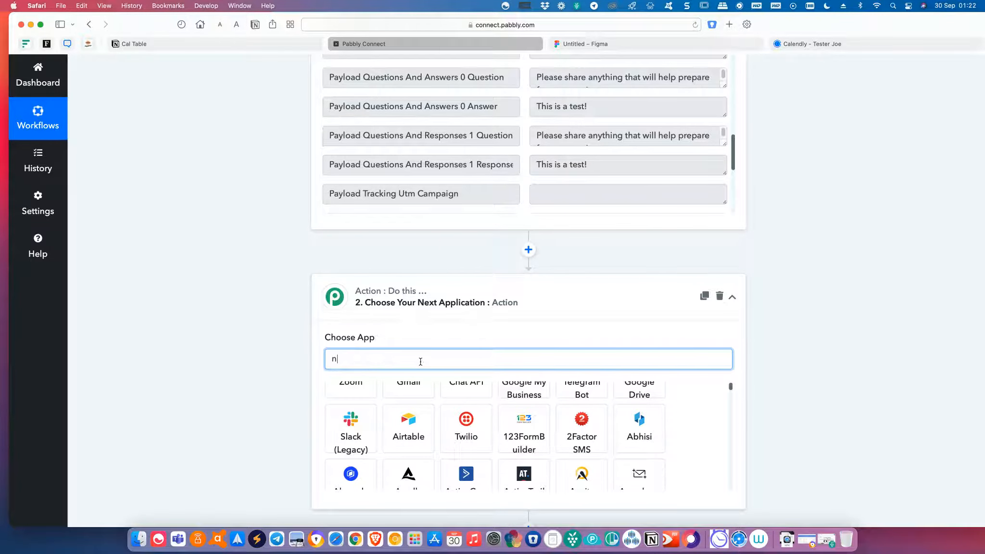
text(otion)
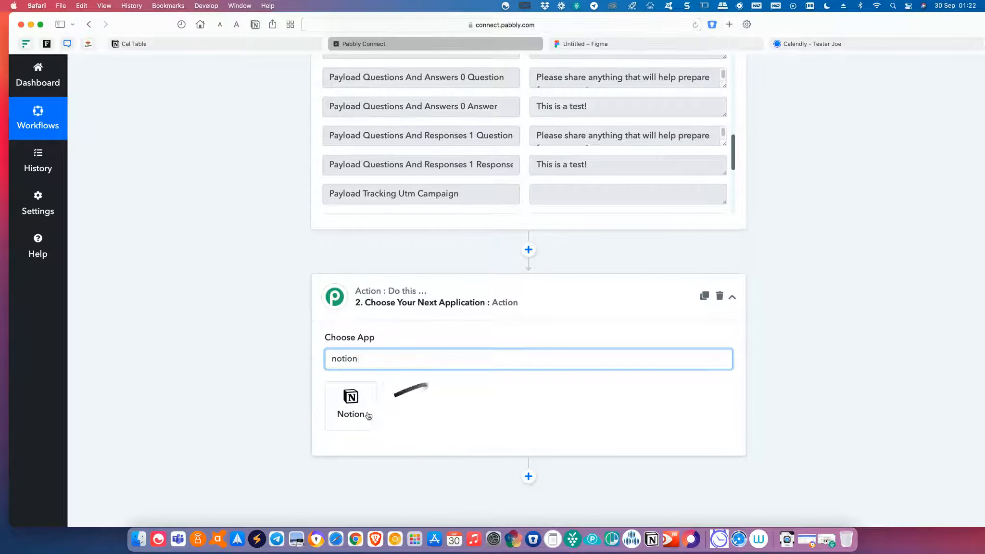
click(365, 410)
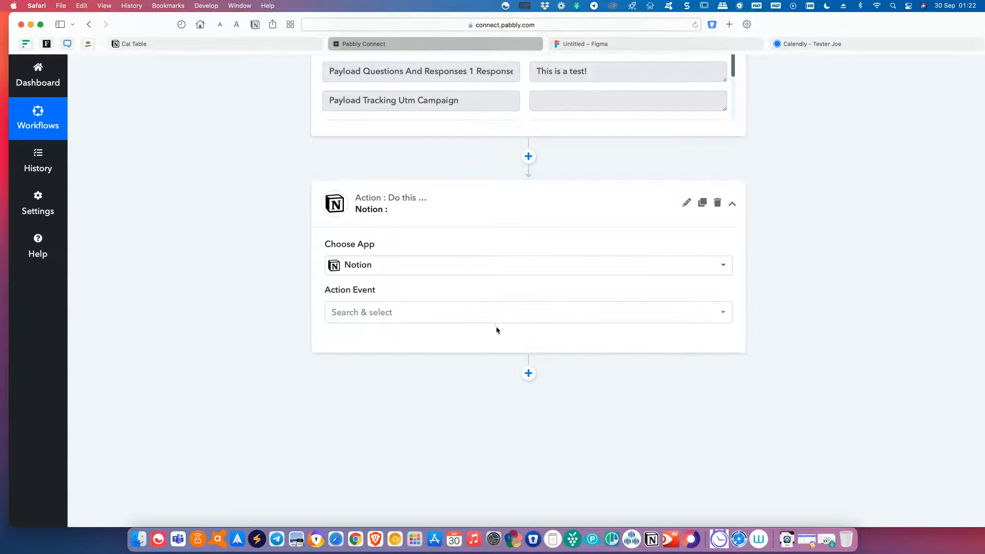
Step: Set the Notion action event to Create Page
click(392, 311)
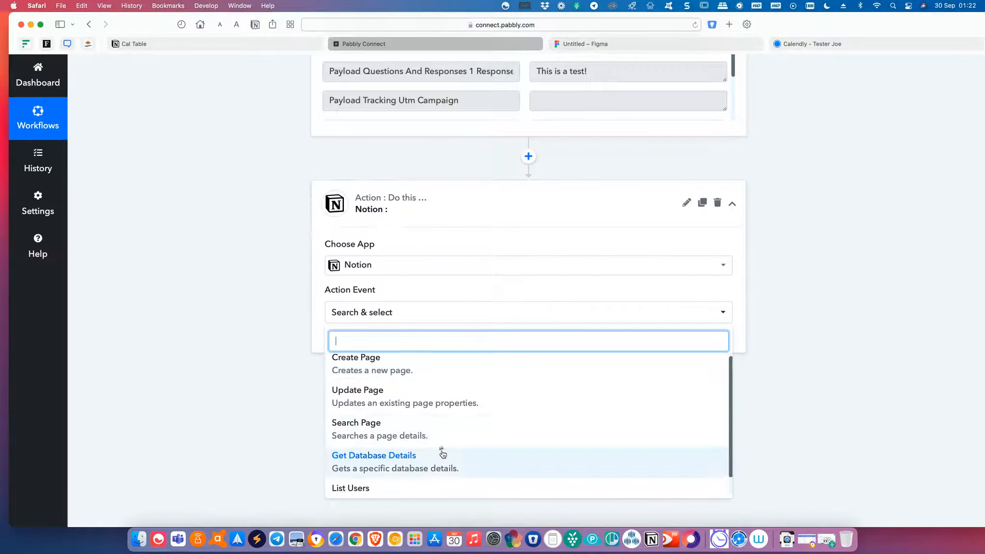
scroll(443, 454, down, 3)
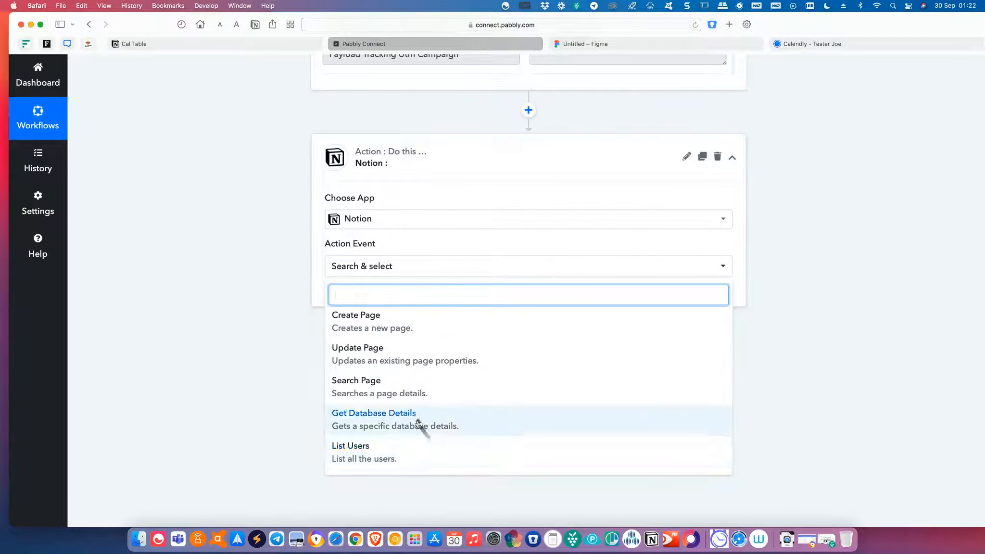
scroll(423, 385, up, 1)
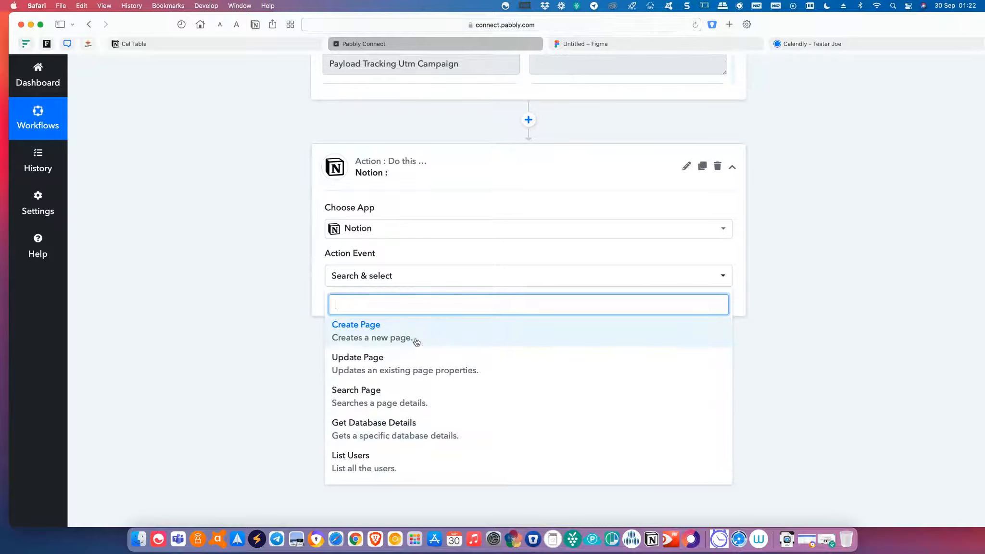
click(411, 340)
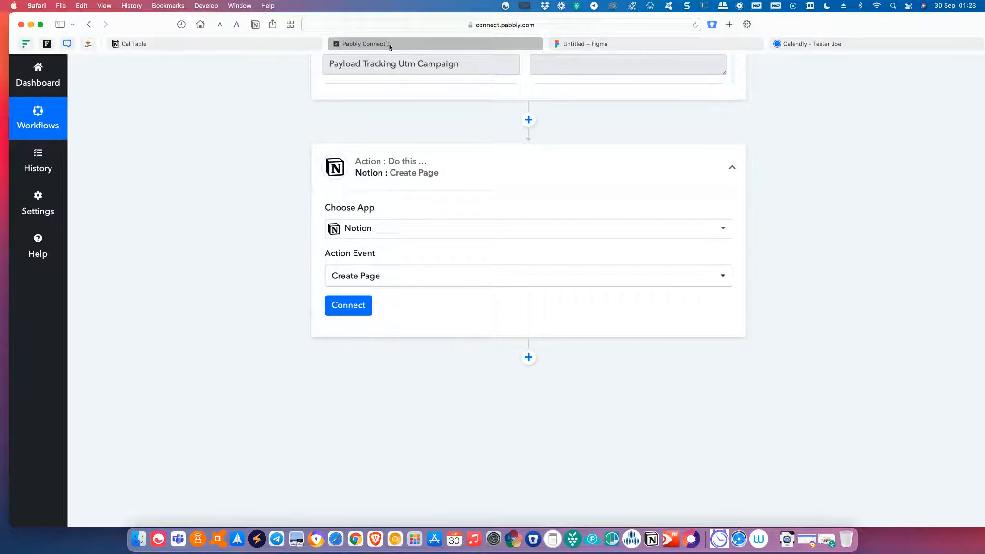
Step: Check the Cal Table in Notion, return to Pabbly and open the Notion account connection to look through the existing connections
click(256, 48)
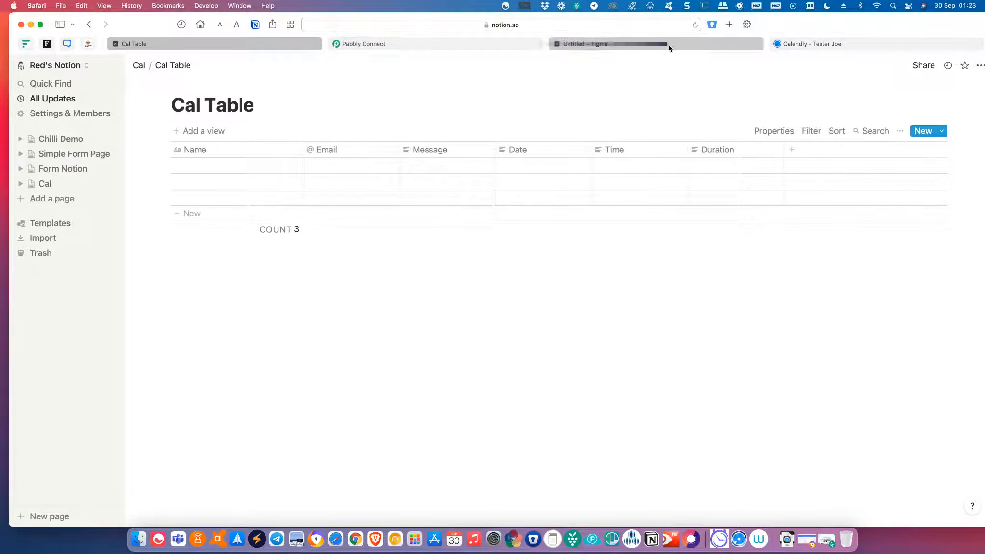
click(408, 46)
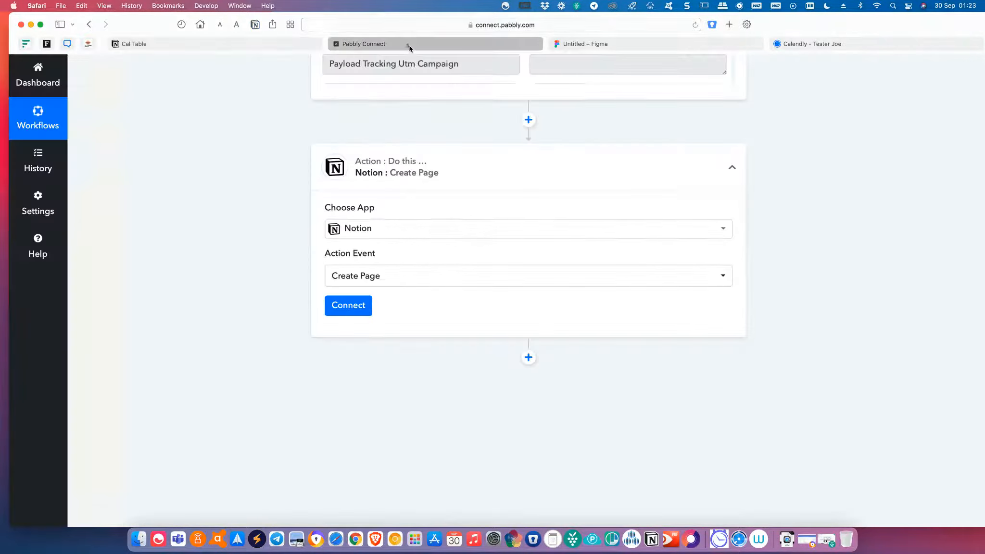
click(357, 310)
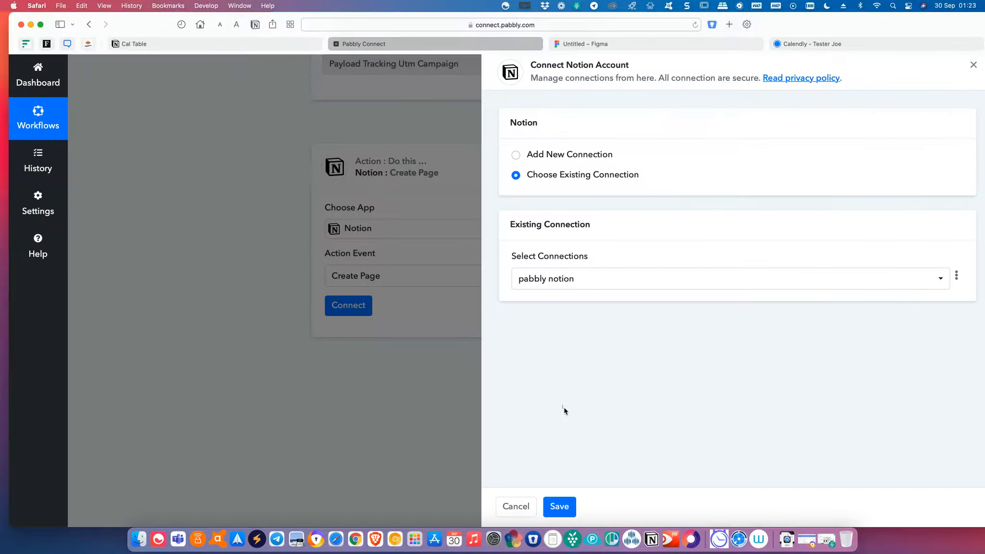
click(591, 282)
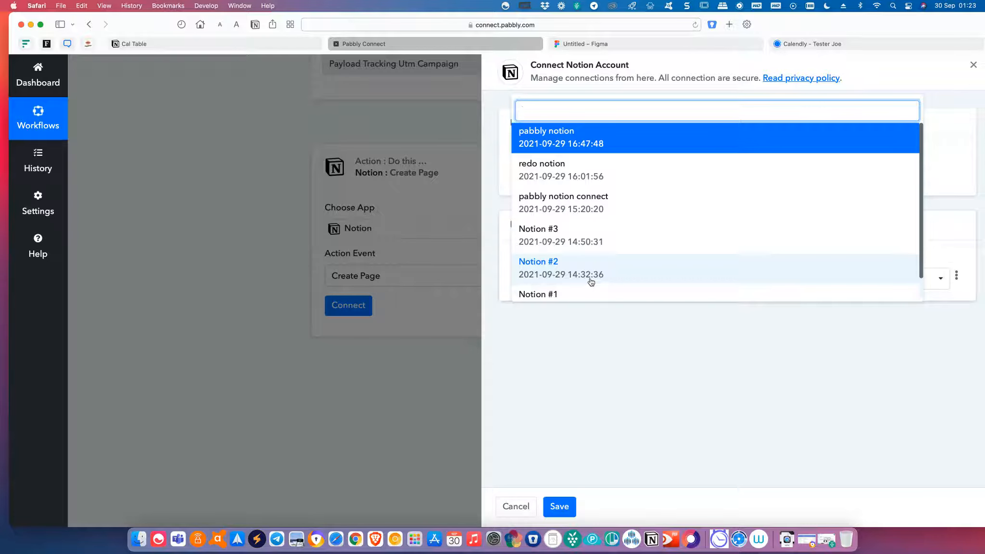
scroll(585, 275, down, 1)
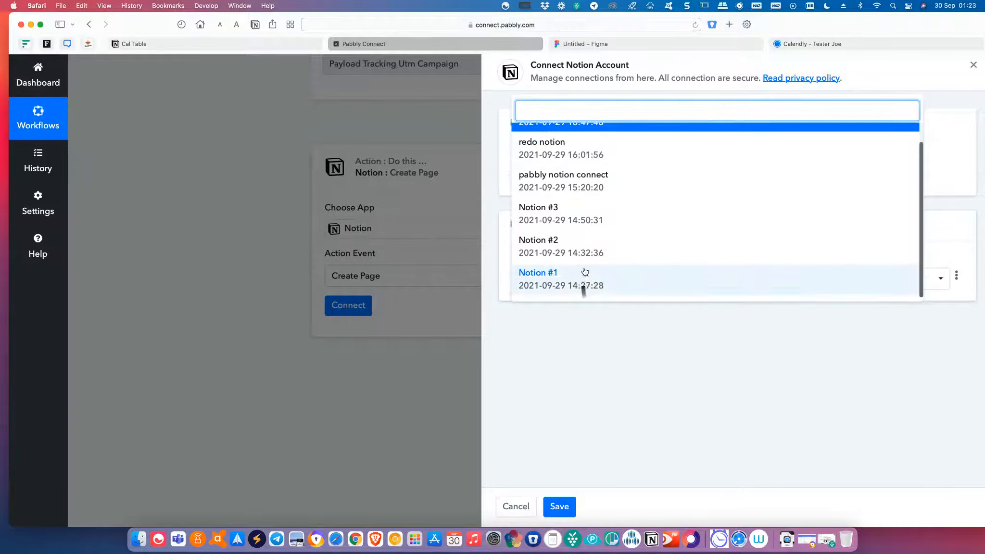
click(586, 325)
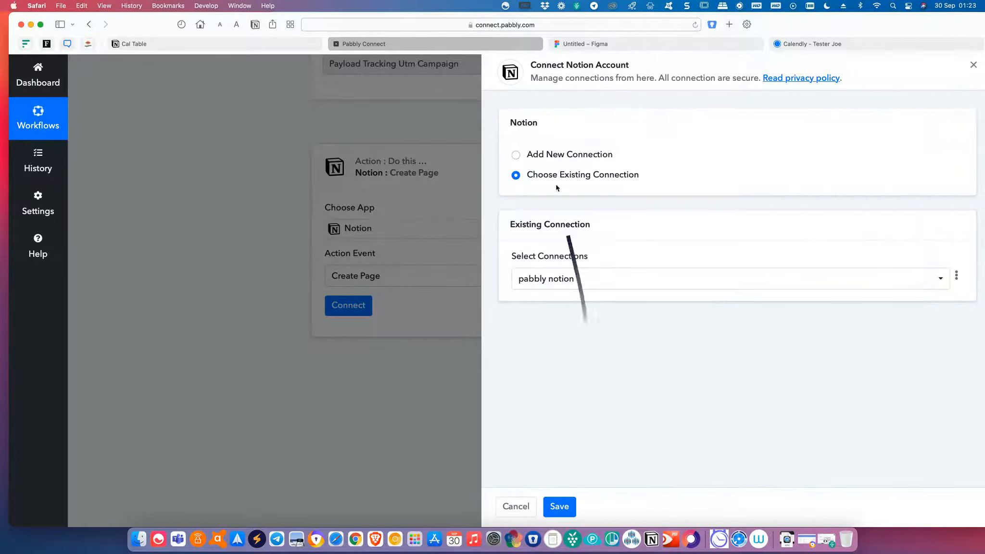
Step: Choose to add a new Notion connection and name it Cal Table
click(516, 155)
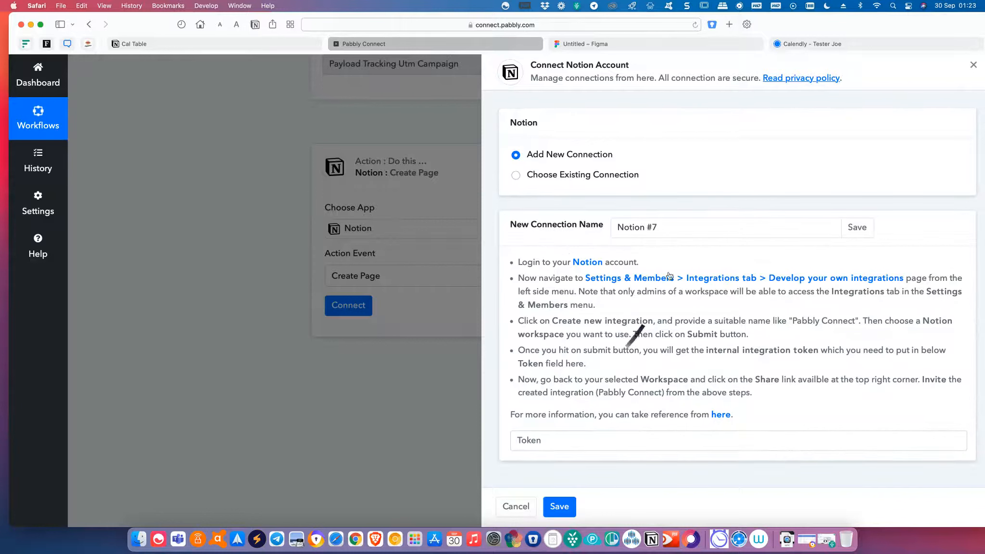
drag(664, 235, 614, 227)
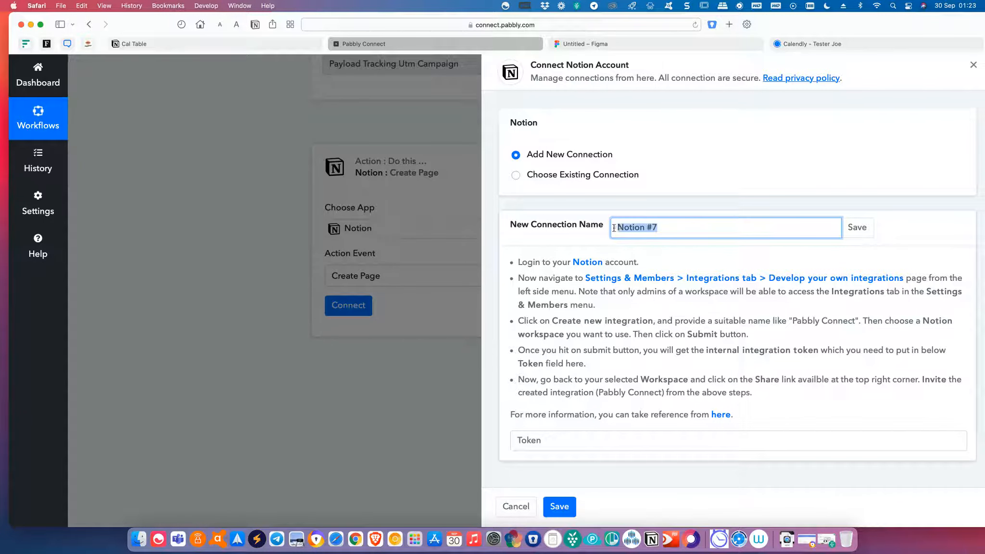
text(Cal Table)
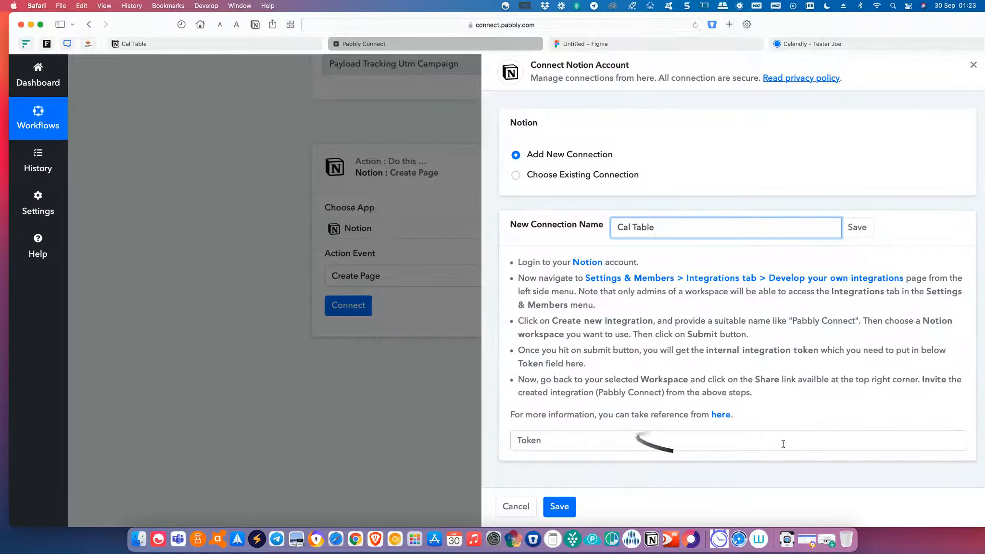
click(857, 227)
click(517, 349)
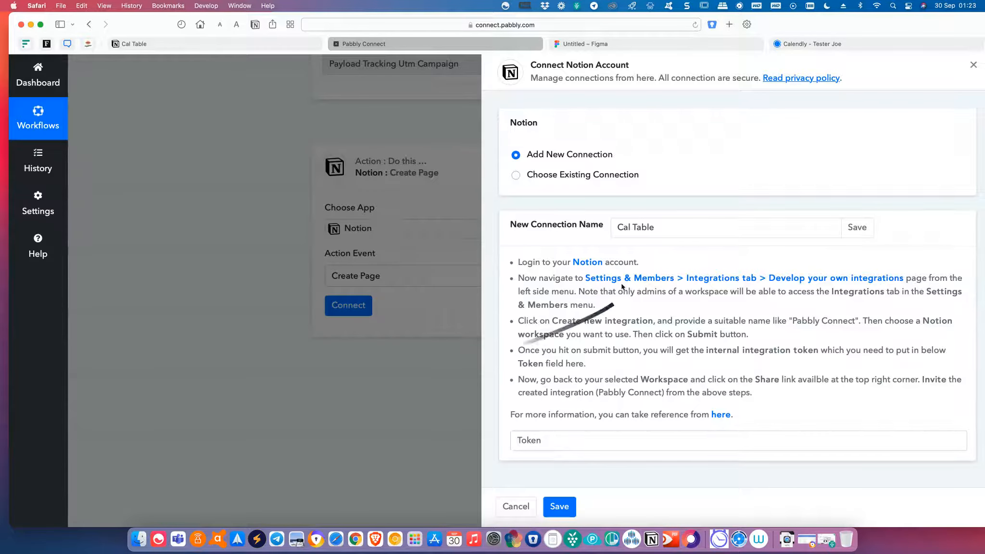
Step: Switch to Notion and go from the workspace's integration settings to the page for developing your own integrations
click(207, 47)
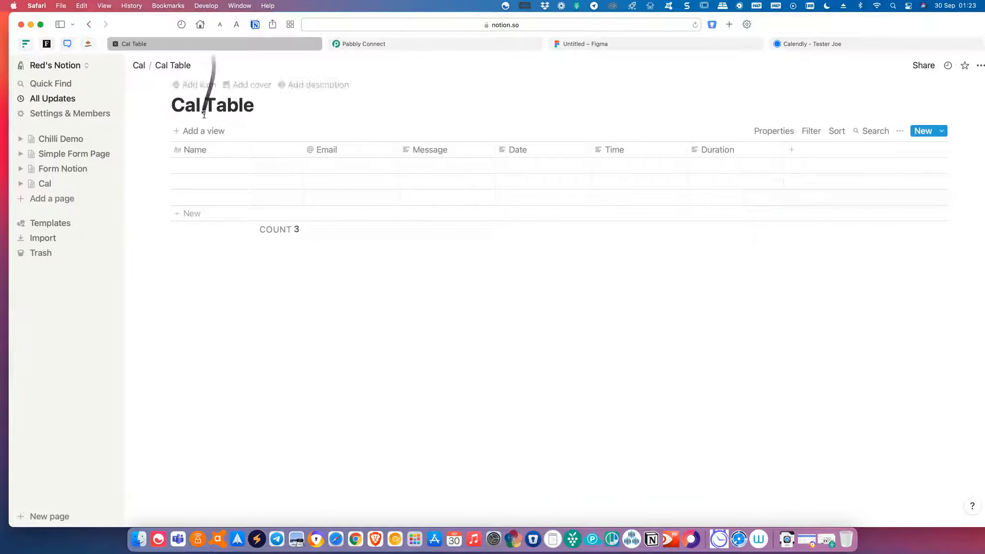
click(82, 113)
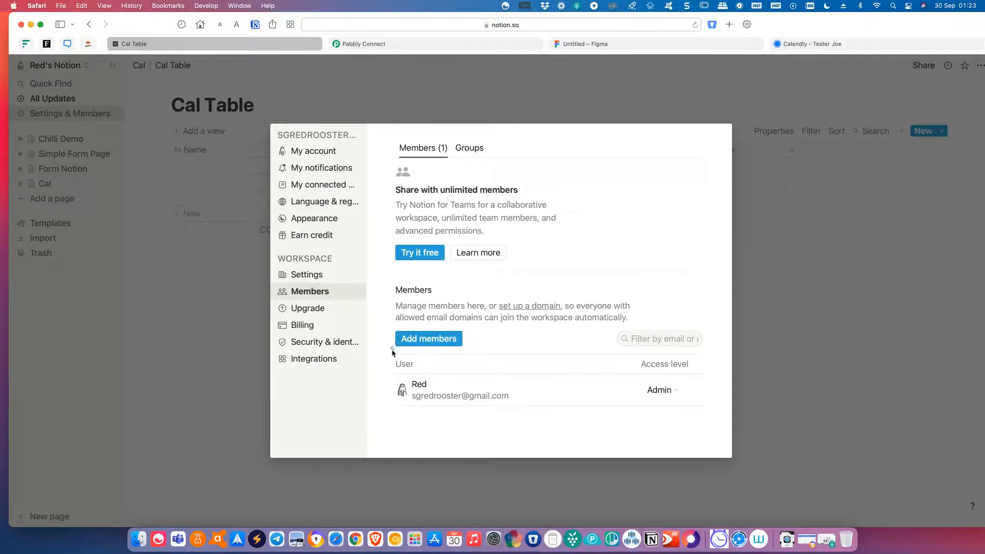
click(323, 362)
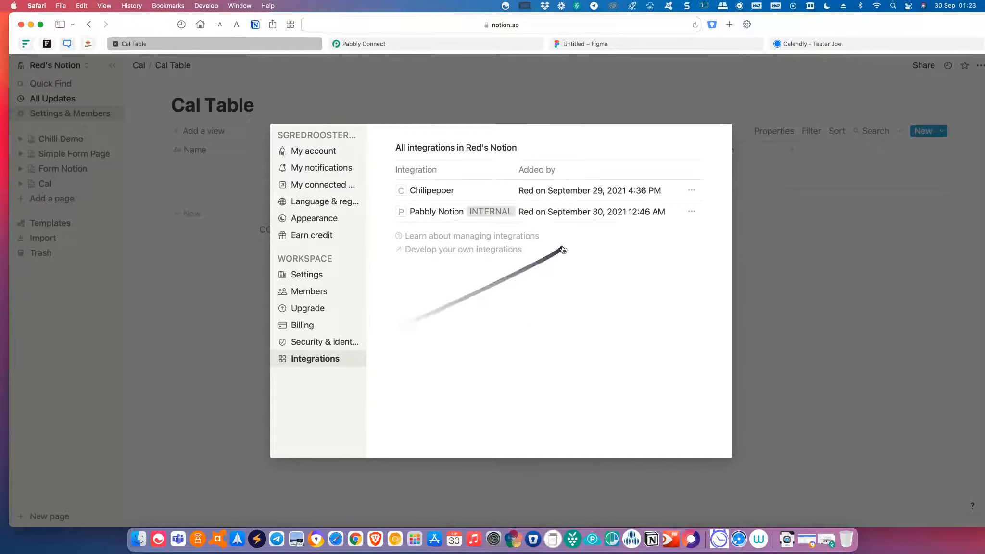
click(510, 250)
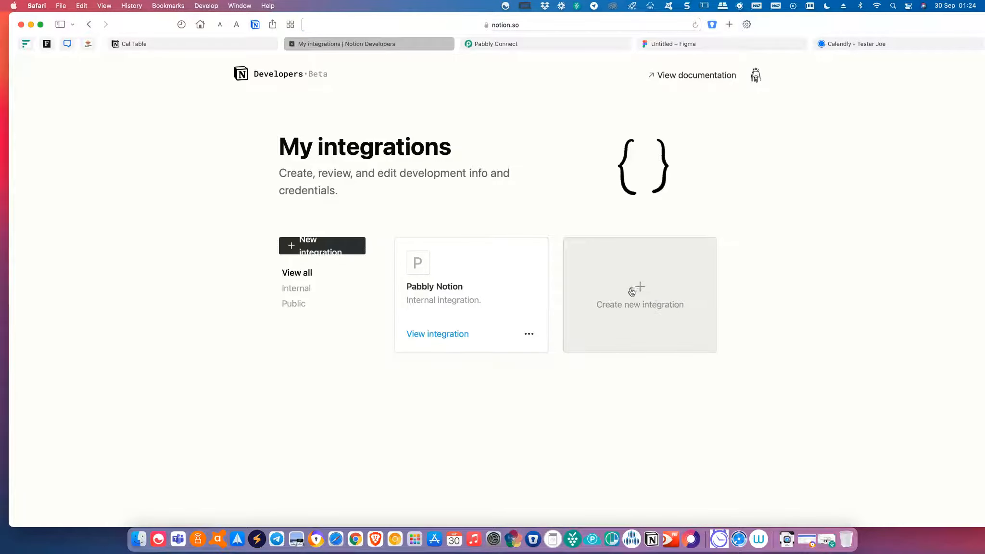
Step: Create and submit a new Notion integration named Cal Notion
click(631, 292)
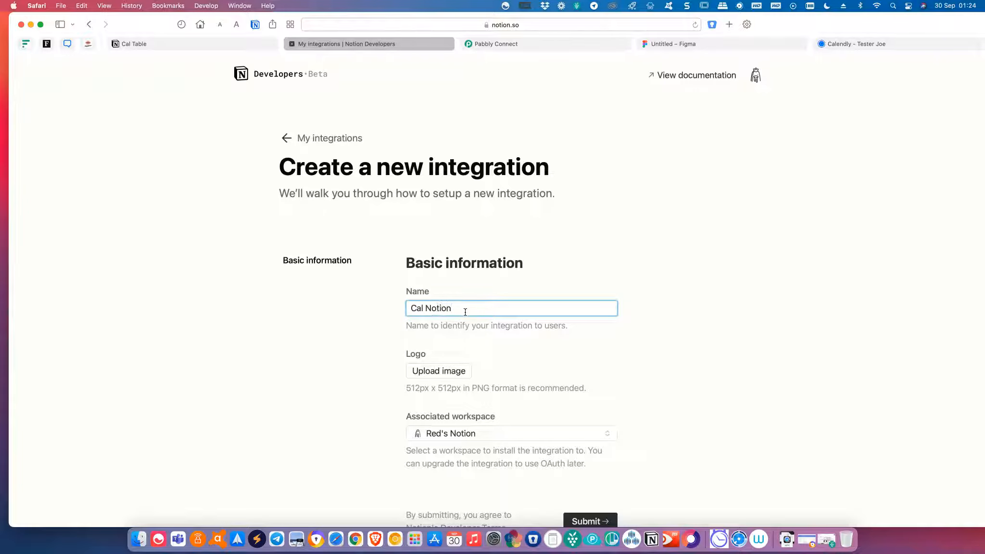
text(Cal Notion)
scroll(608, 452, down, 3)
click(606, 451)
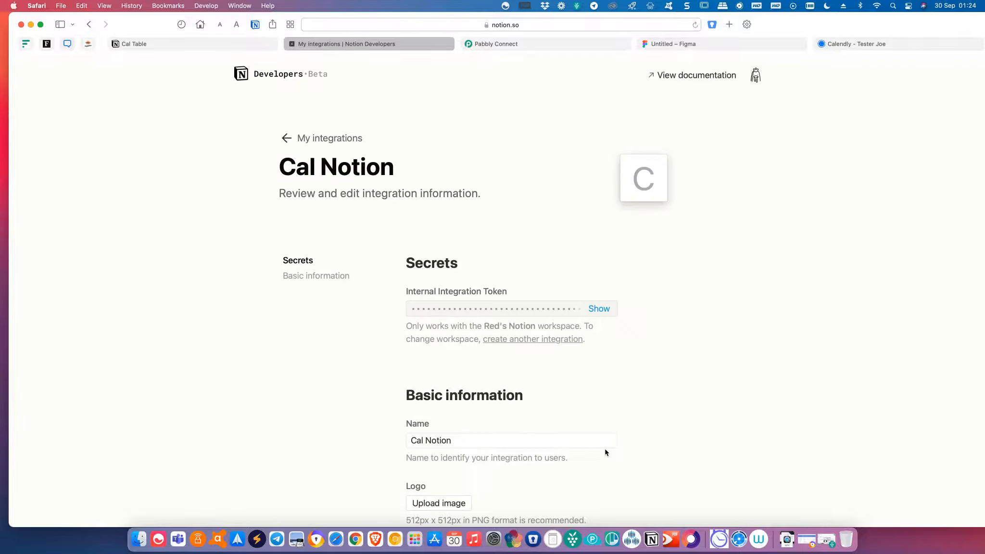
Step: Reveal and copy the Cal Notion internal integration token and paste it into the Token field of the Pabbly connection
scroll(577, 433, down, 2)
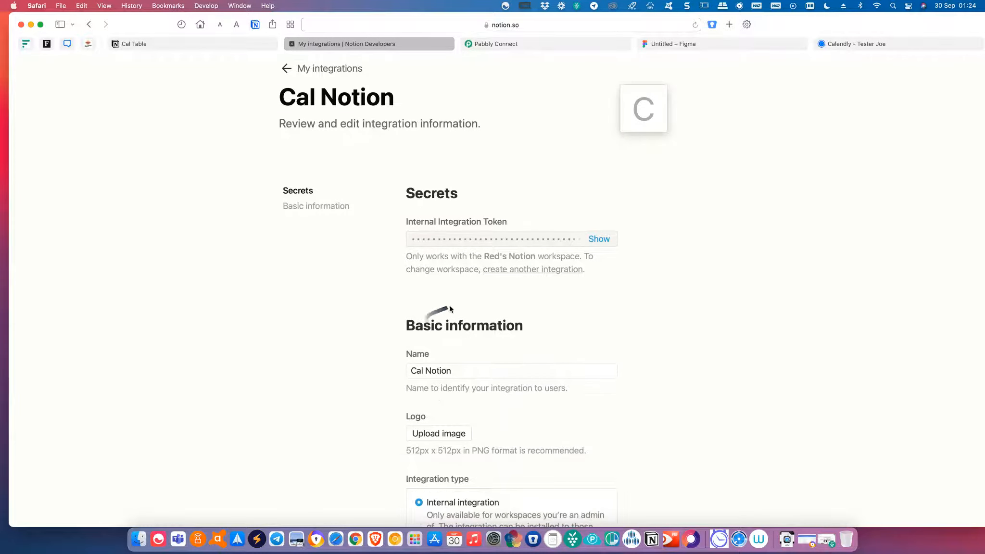
click(599, 243)
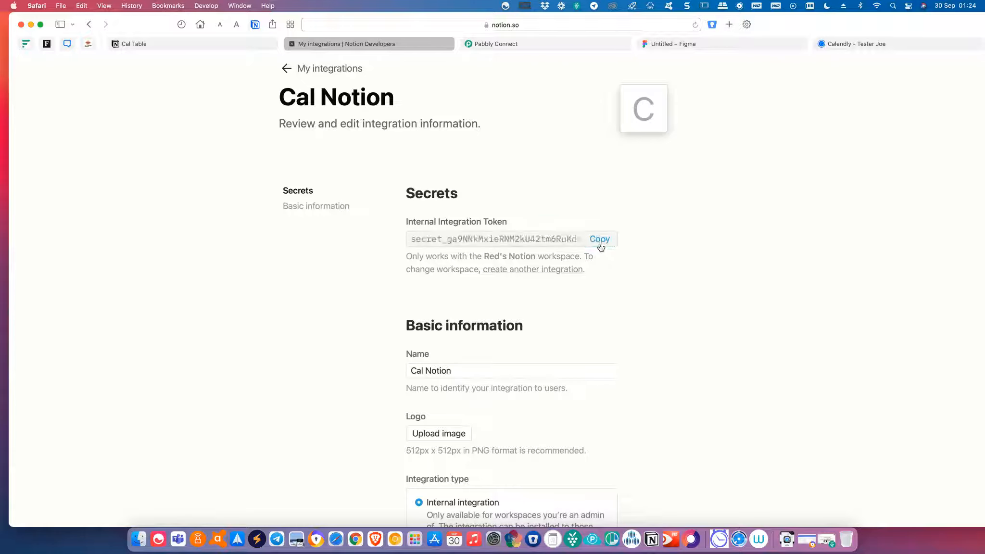
click(601, 244)
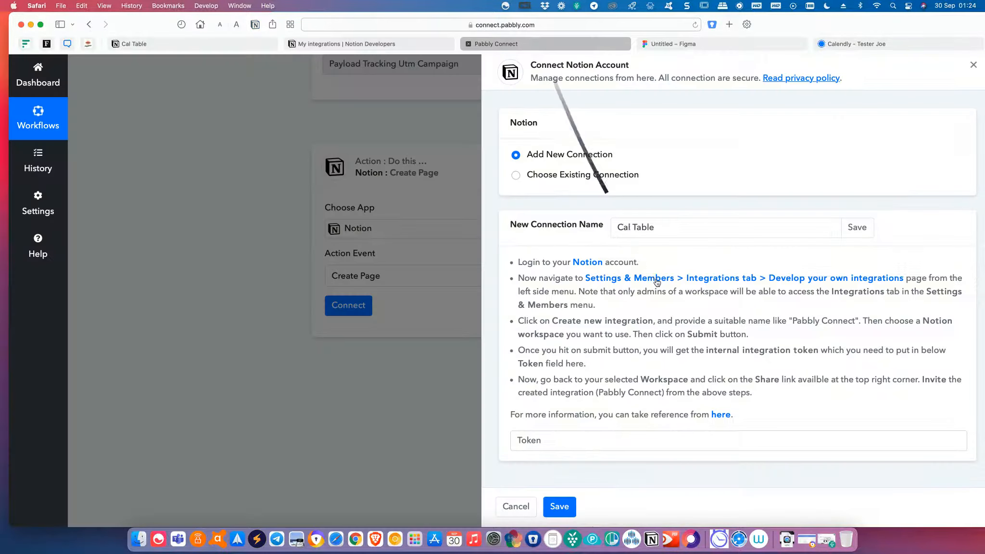
click(541, 45)
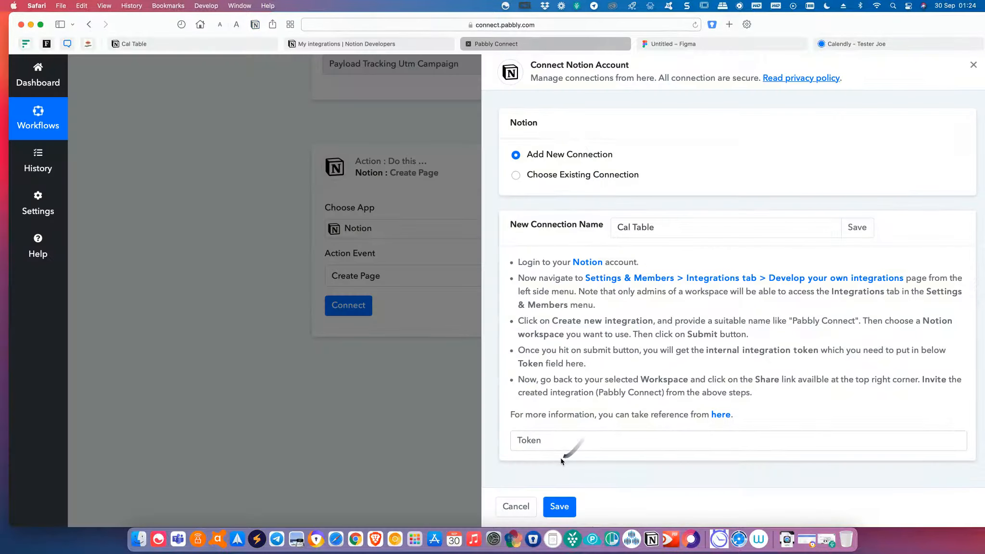
click(520, 441)
key(cmd+v)
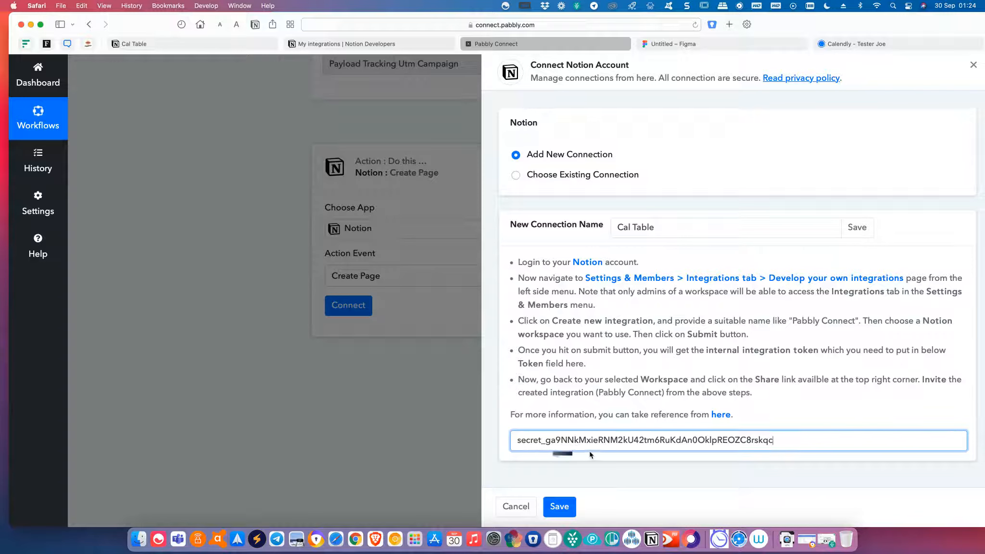
Step: Return to the Cal Notion integration page and save its changes as an internal integration
click(325, 44)
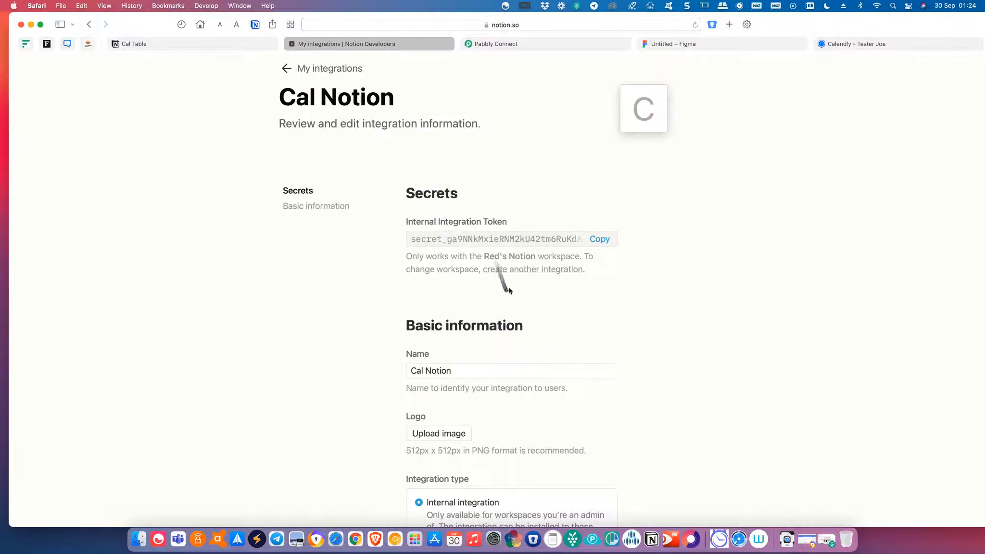
scroll(531, 320, down, 7)
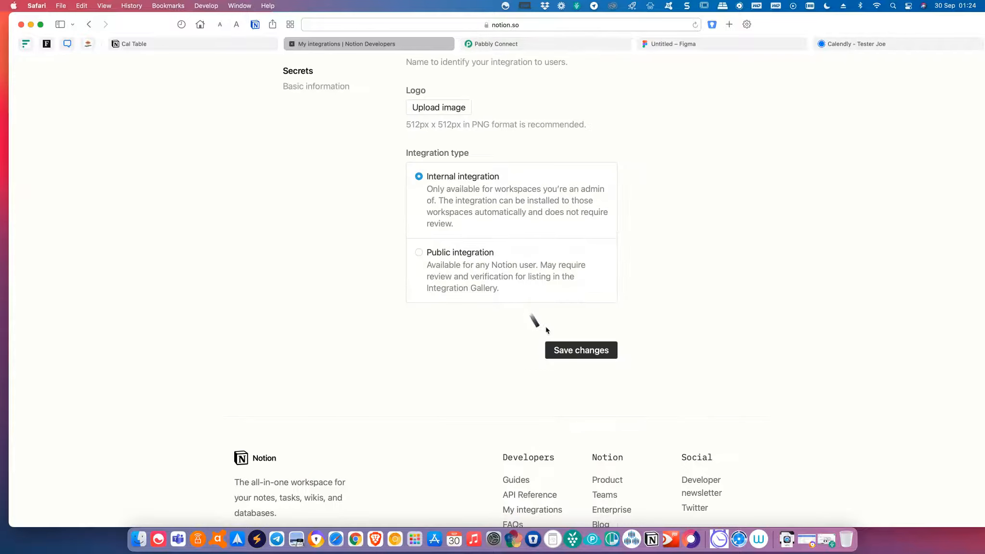
click(576, 354)
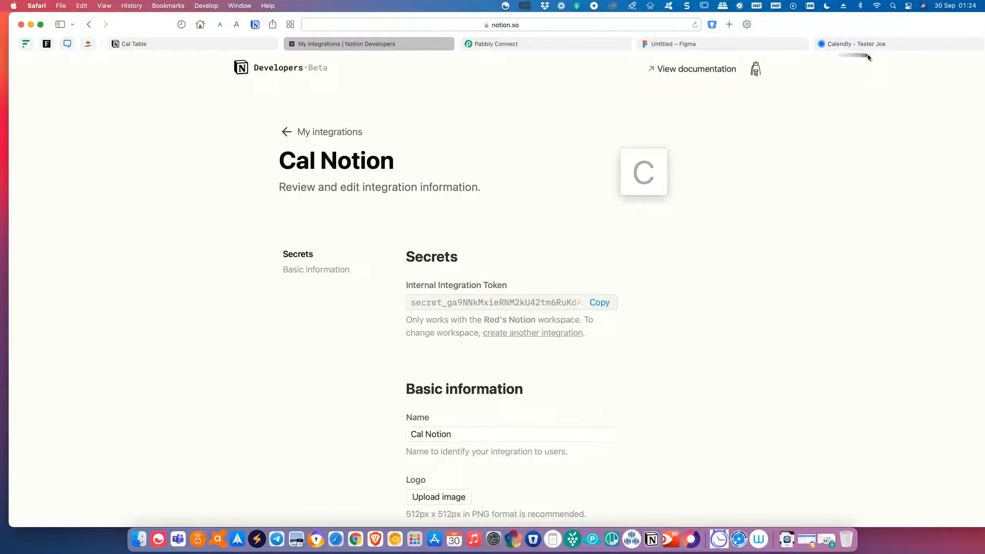
Step: Save the new Notion connection in Pabbly and try to refresh the list of databases for the Create Page action
click(541, 48)
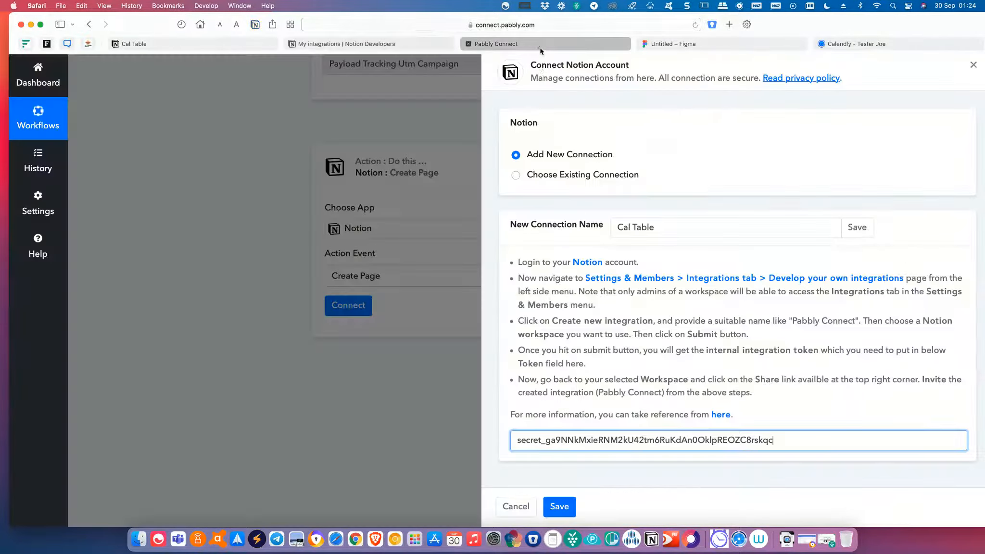
click(556, 508)
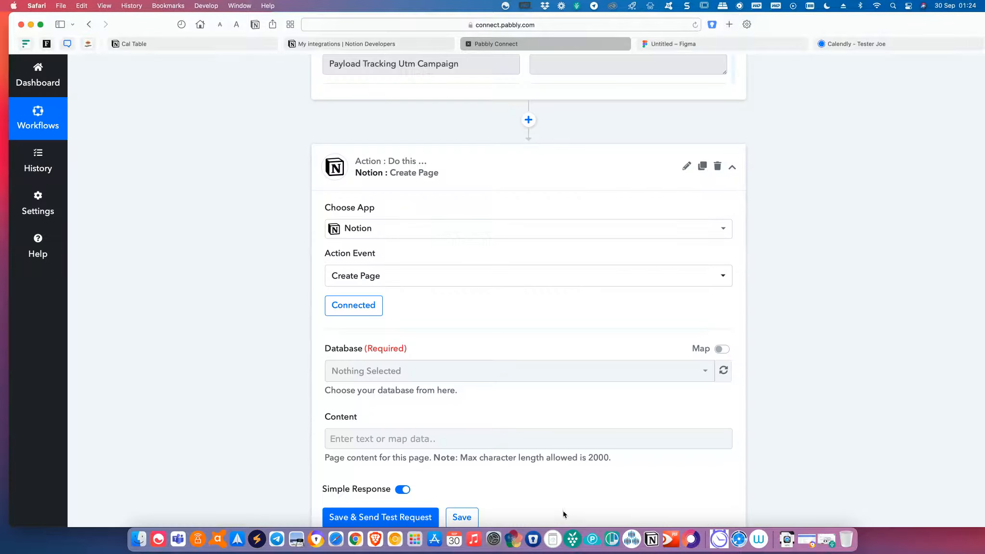
scroll(830, 395, down, 3)
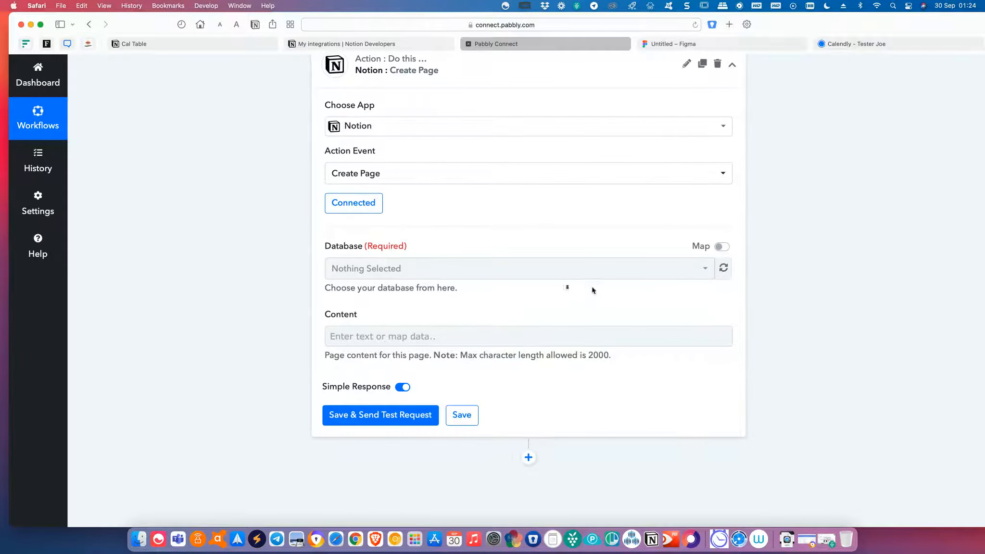
click(729, 273)
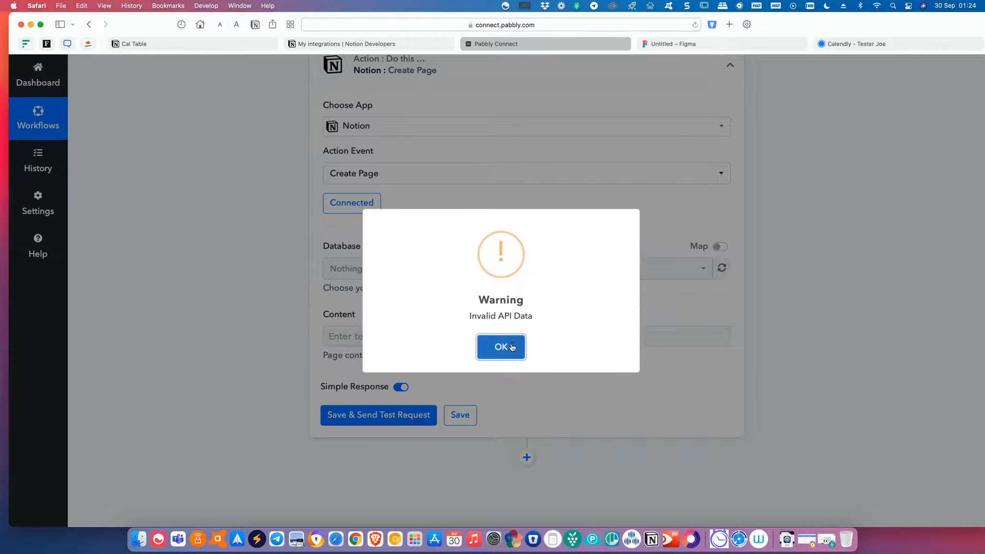
click(513, 348)
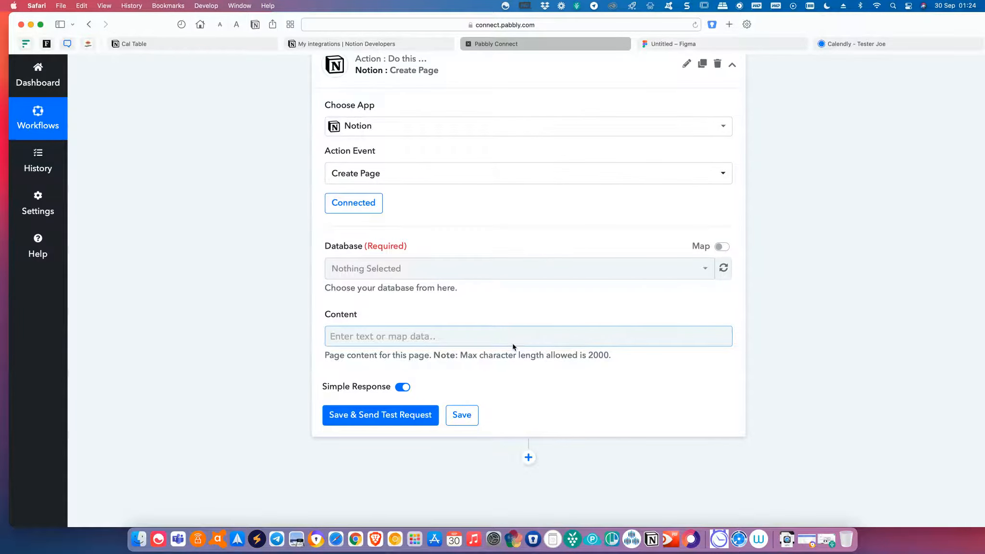
Step: Go back to the Cal Table in Notion and share it by inviting the Cal Notion integration
click(213, 44)
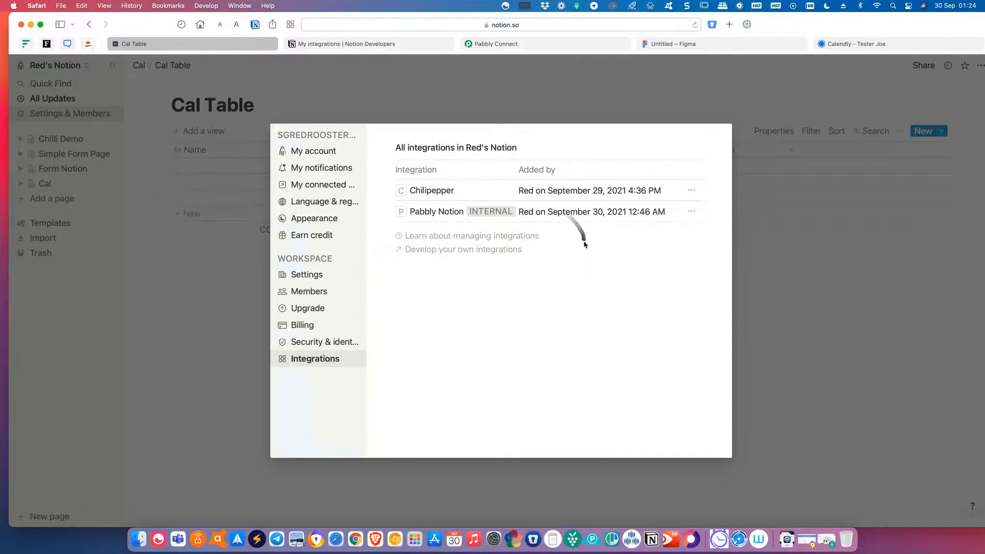
click(825, 295)
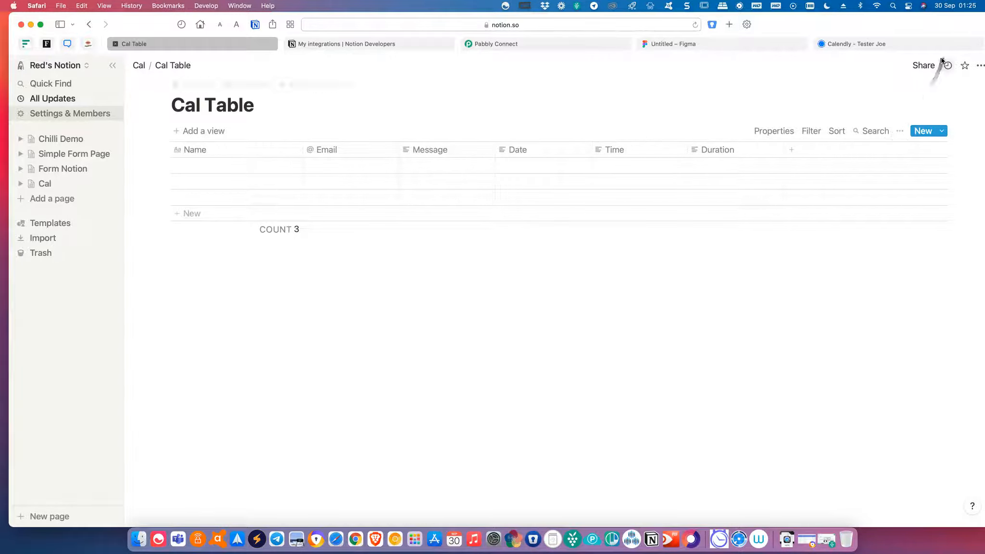
click(933, 68)
mouse_move(923, 116)
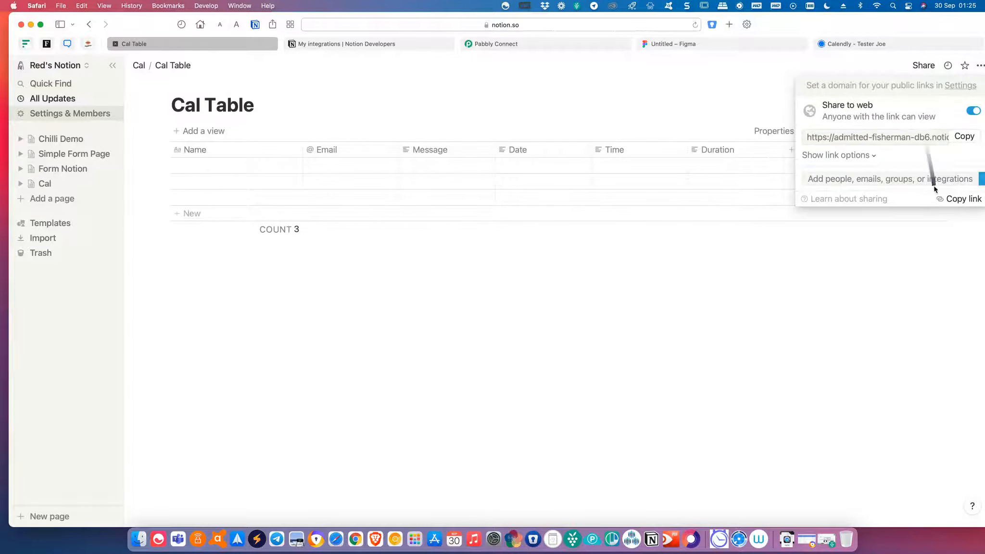
click(981, 182)
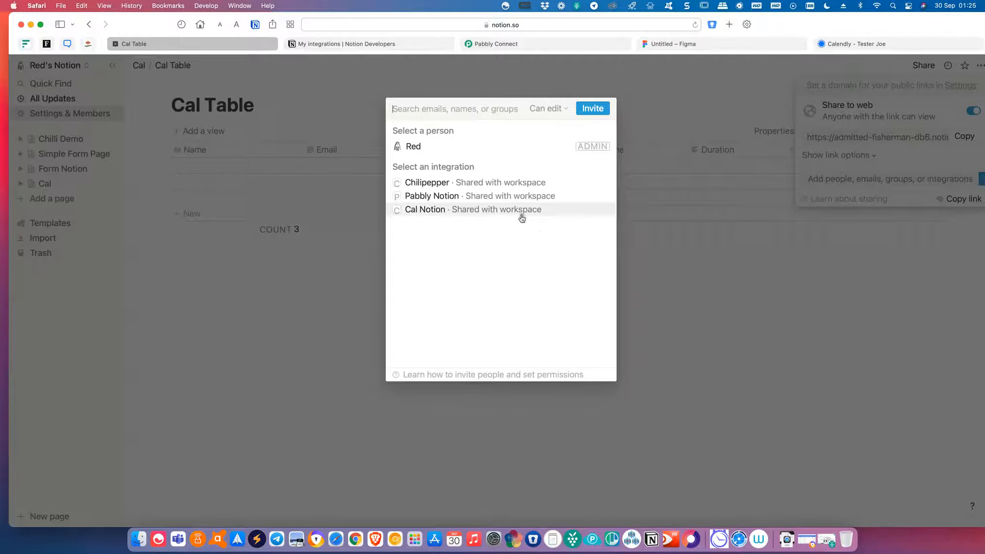
click(519, 217)
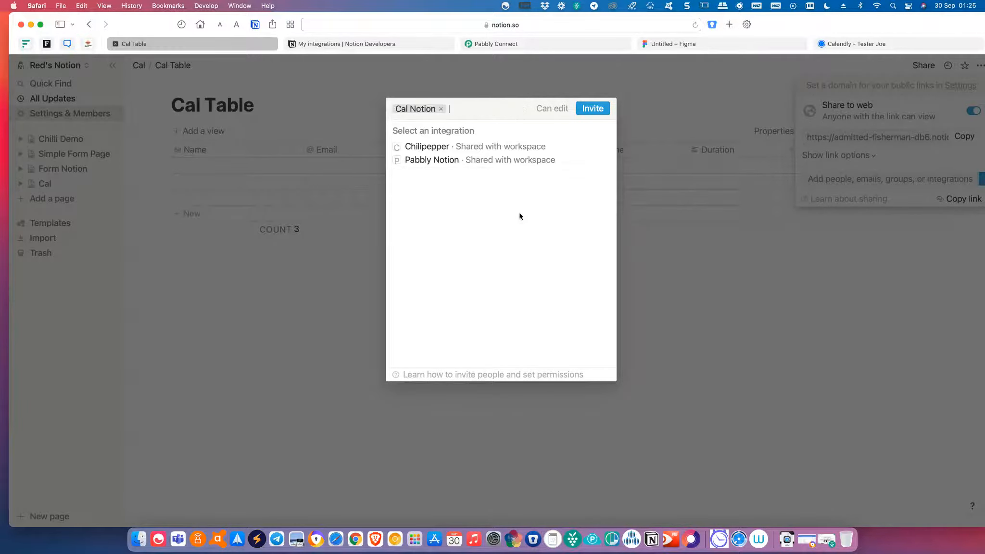
click(599, 111)
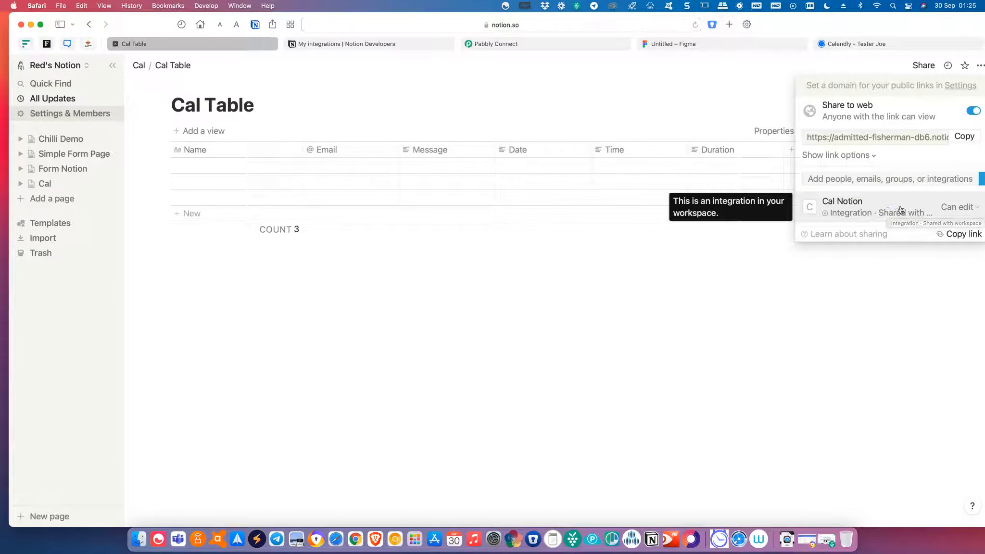
Step: Check the Cal Notion integration's access level in Notion, and return to Pabbly to refresh the databases and load Cal Table
click(959, 208)
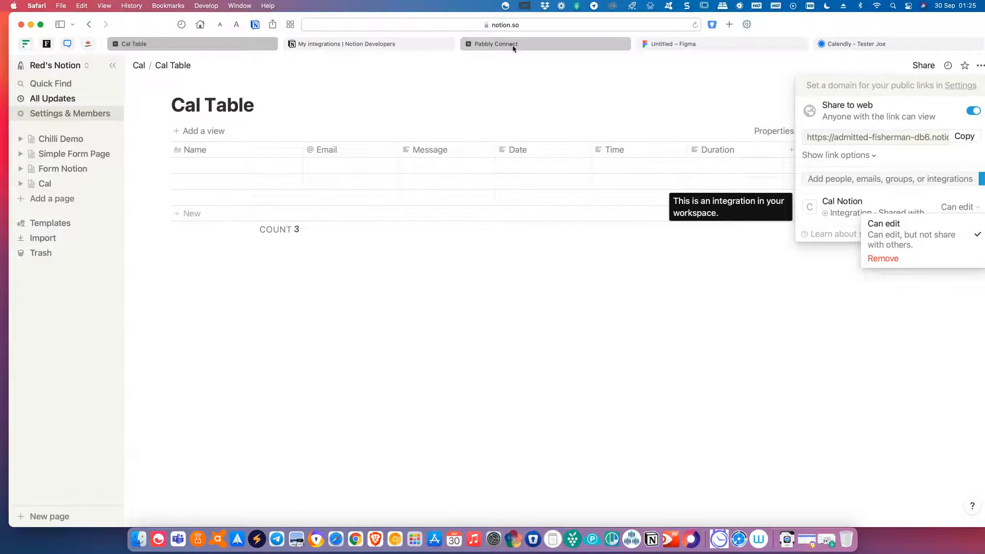
mouse_move(513, 47)
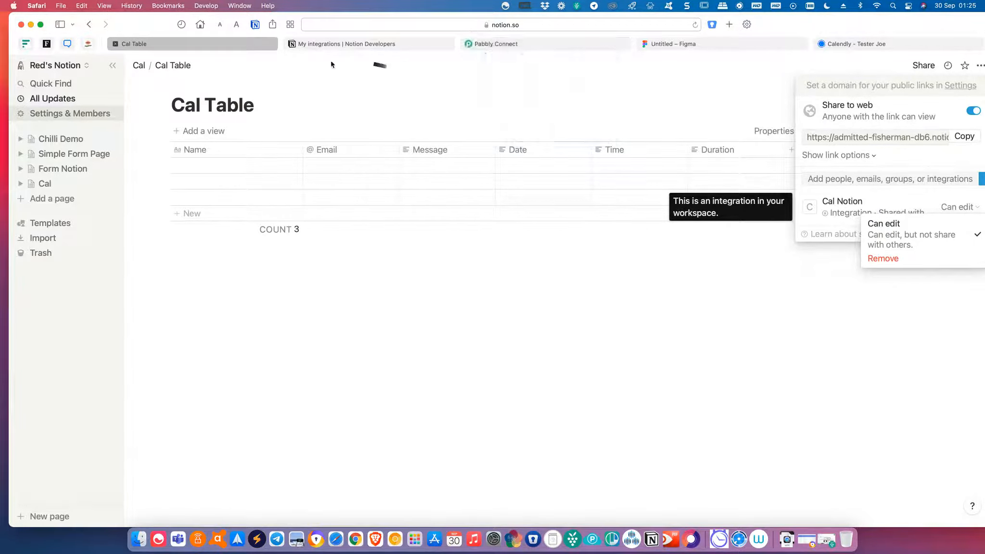
click(496, 48)
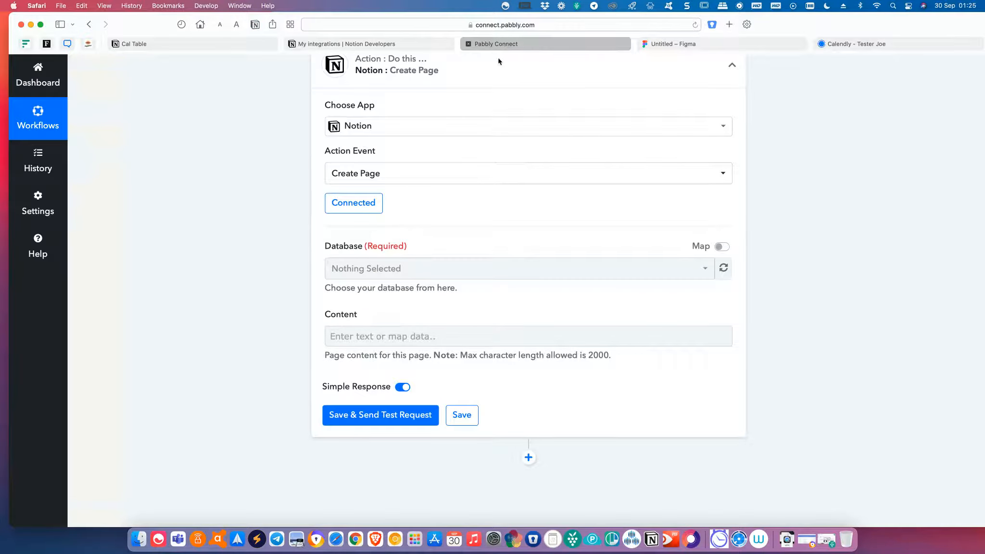
click(724, 276)
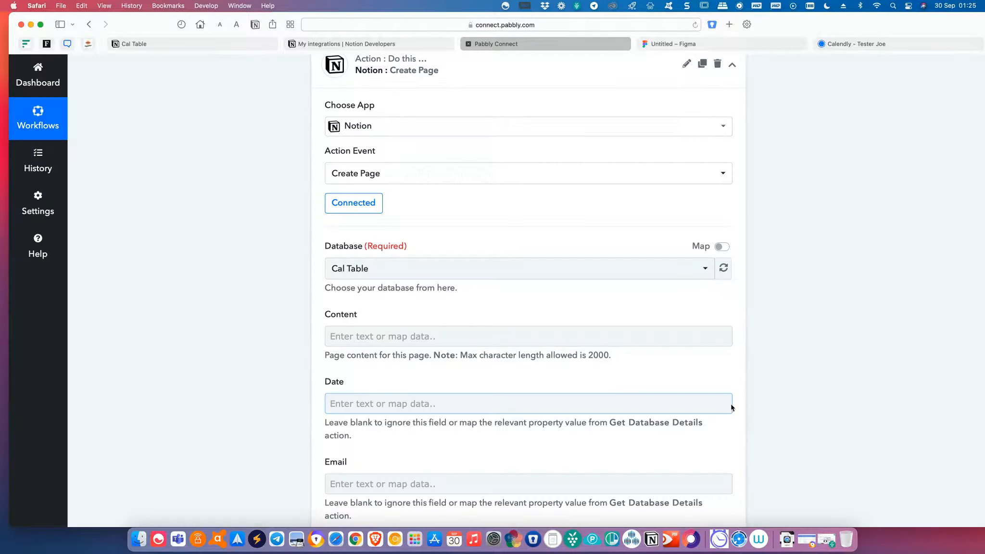
Step: Map the Date field of the Create Page action to the Calendly value Payload Event Start Time Pretty
scroll(820, 396, down, 5)
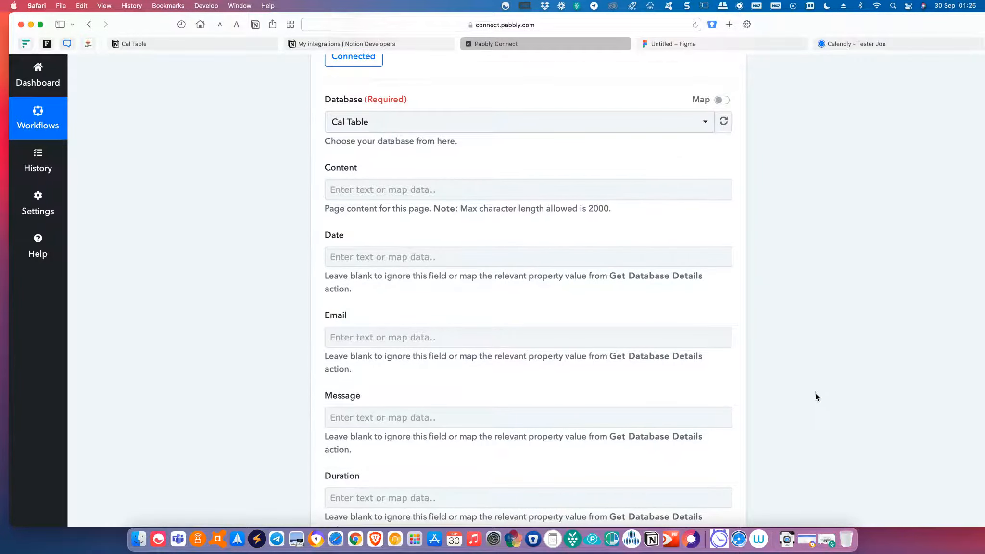
scroll(816, 396, down, 1)
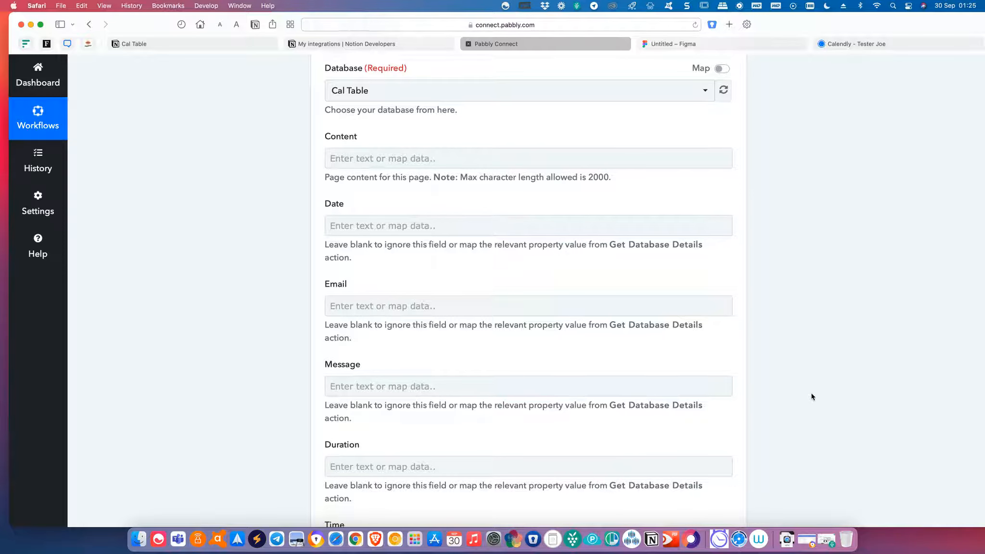
scroll(811, 396, down, 1)
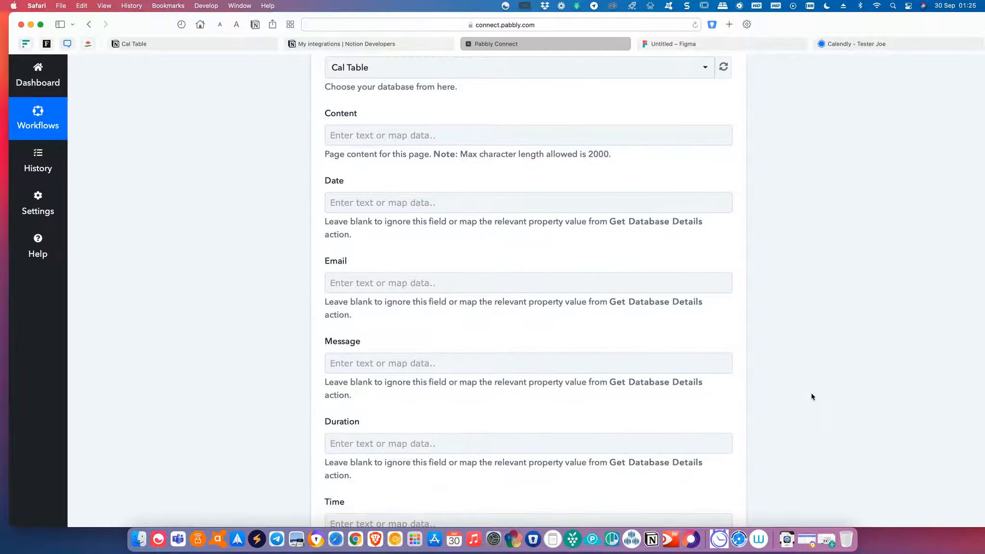
click(383, 202)
click(415, 278)
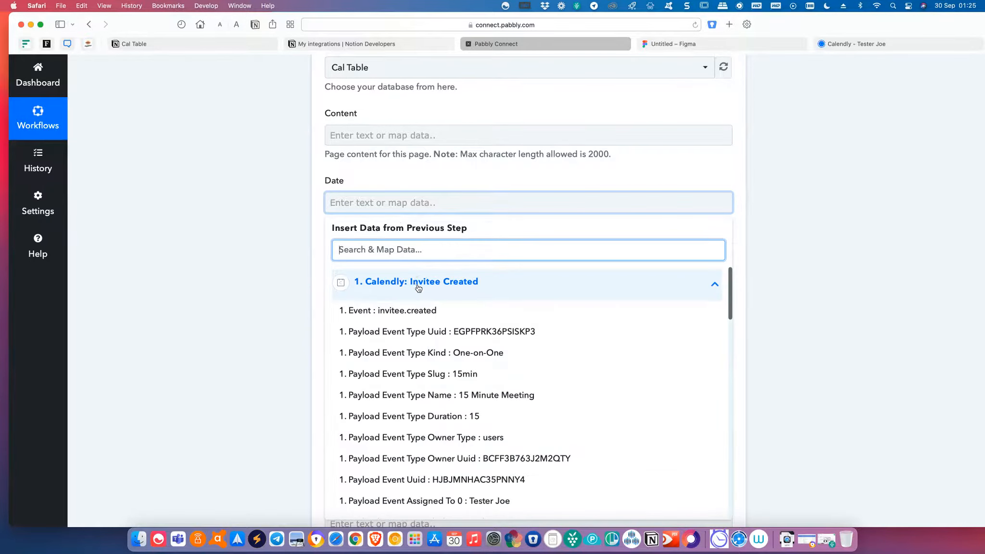
scroll(492, 440, down, 1)
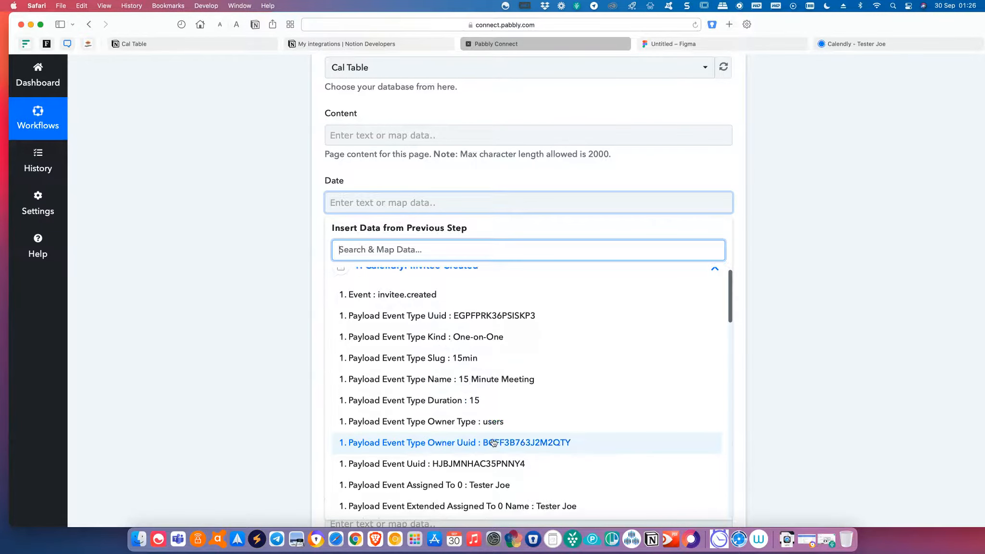
scroll(493, 442, down, 6)
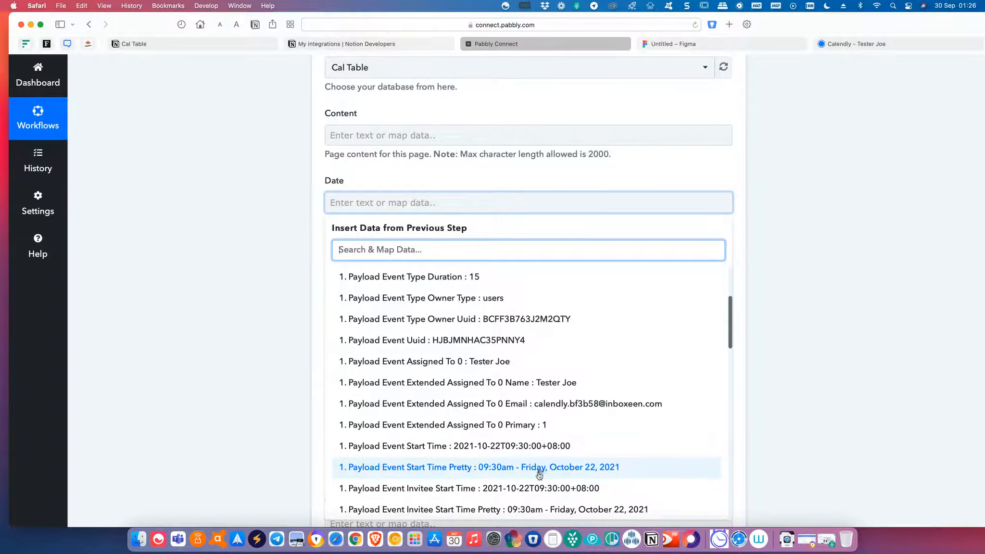
click(569, 475)
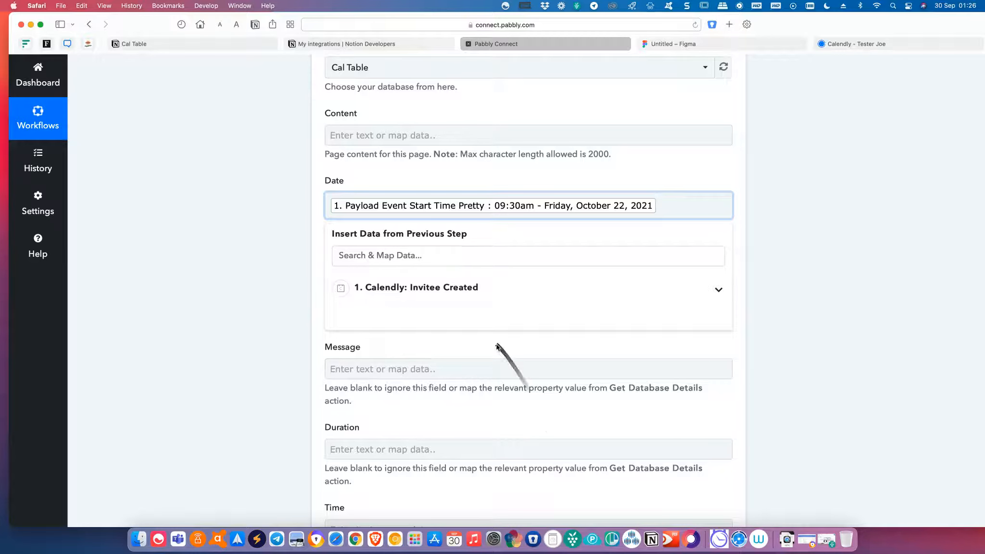
Step: Map the Message field to the Calendly value Payload Questions And Responses 1 Response
click(469, 370)
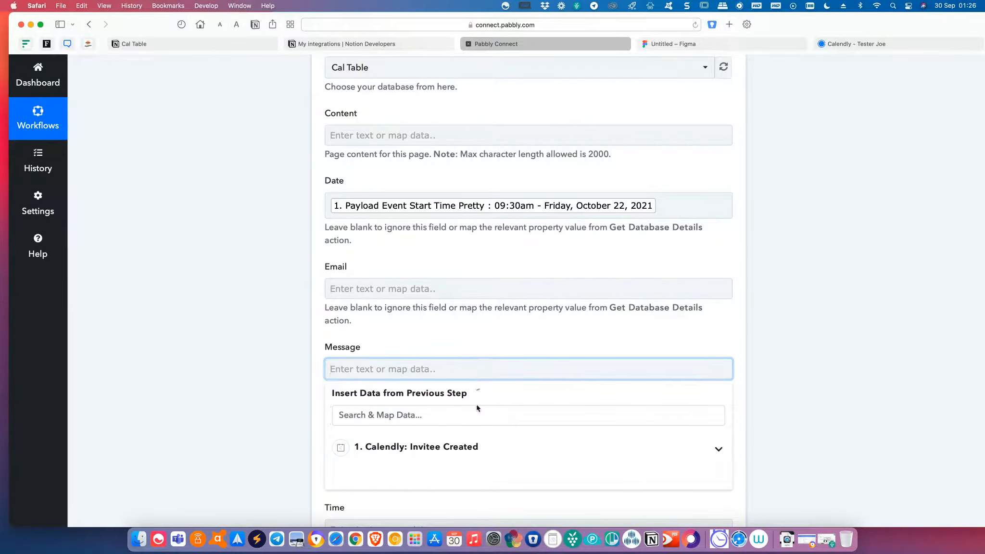
click(483, 449)
scroll(548, 486, down, 3)
scroll(777, 466, down, 5)
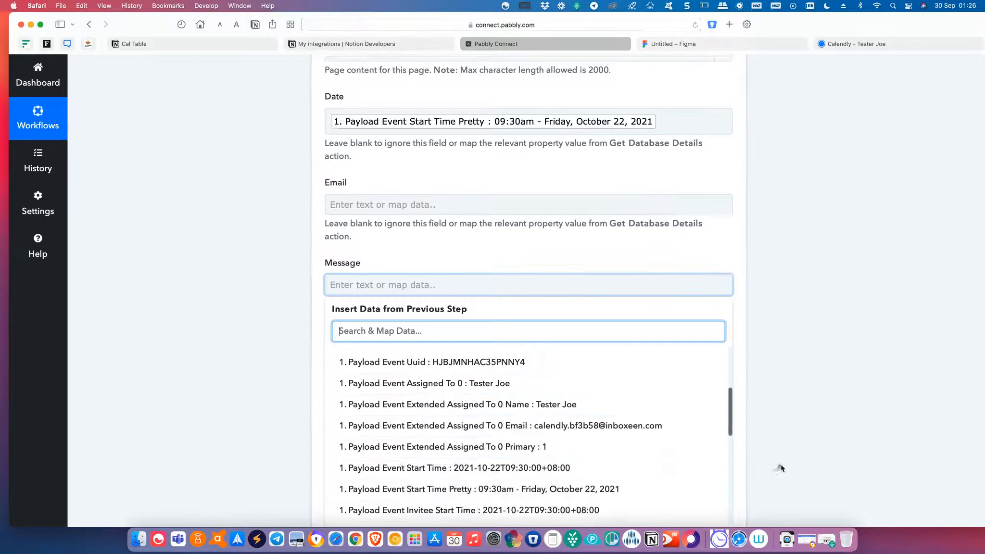
scroll(771, 459, down, 2)
scroll(582, 391, down, 10)
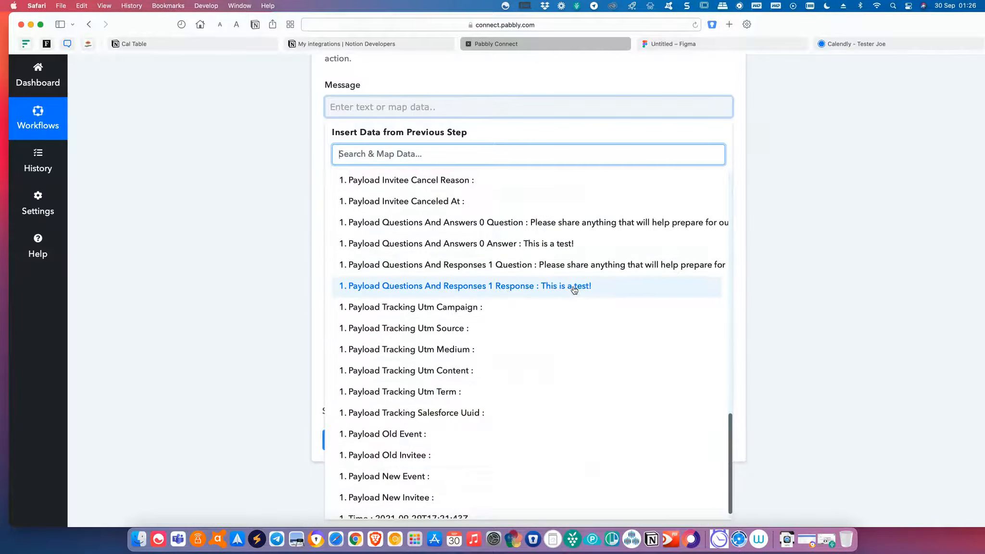
click(574, 287)
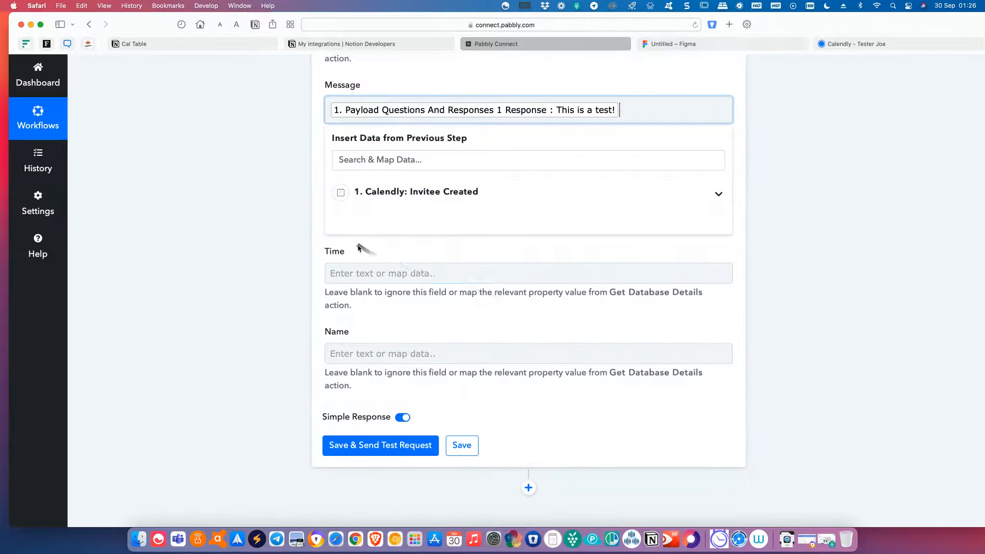
Step: Map the Time field to the Calendly value Payload Event Invitee Start Time Pretty
click(371, 274)
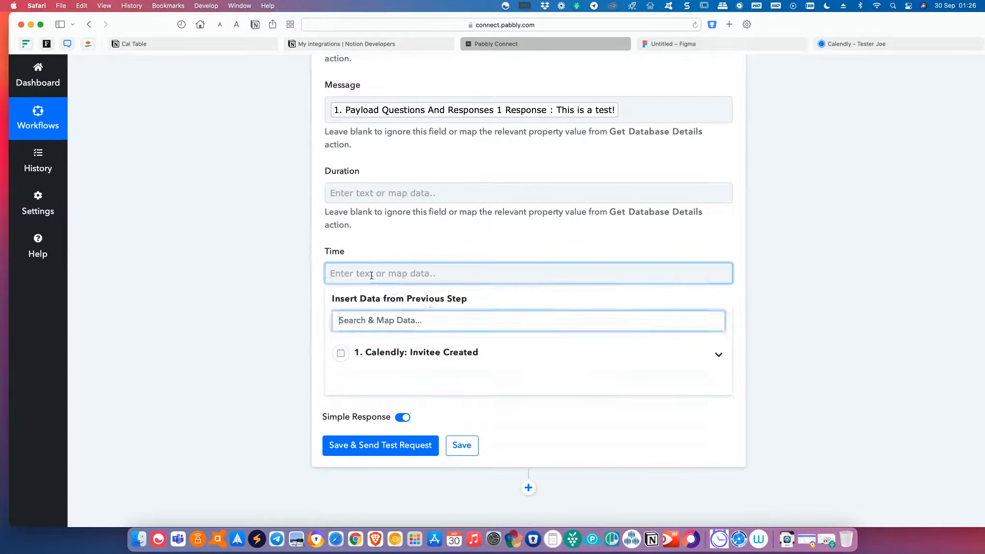
click(471, 356)
scroll(481, 385, down, 5)
scroll(818, 467, down, 4)
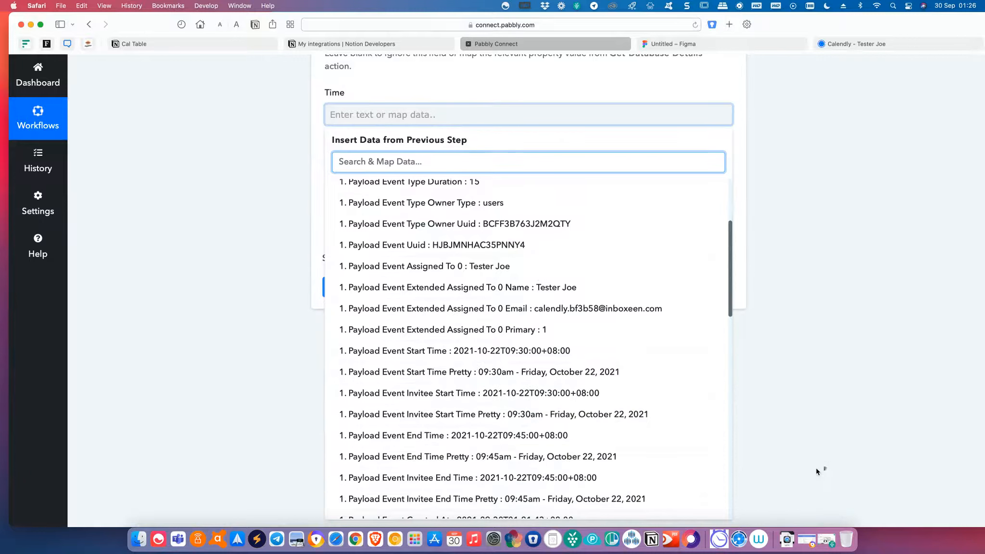
scroll(625, 403, up, 3)
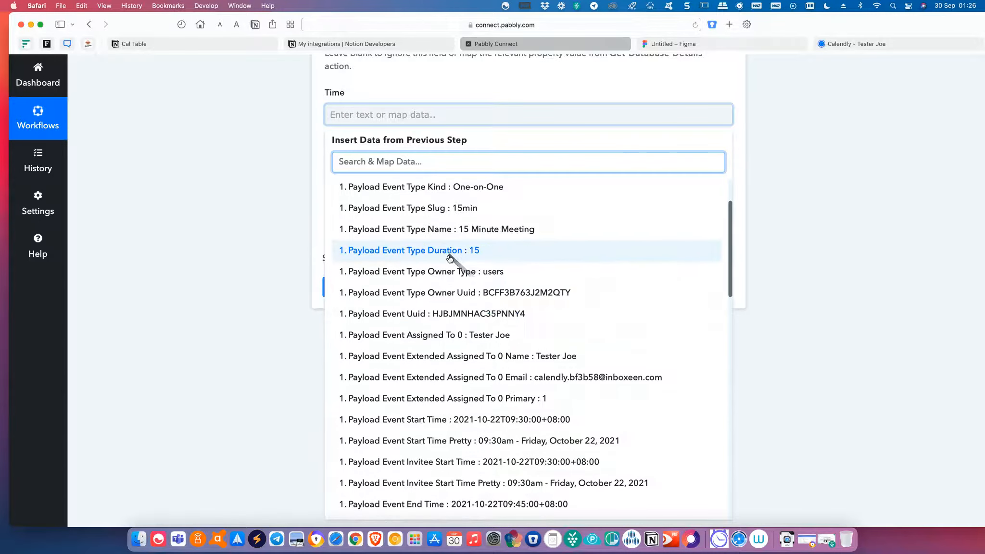
scroll(504, 351, down, 3)
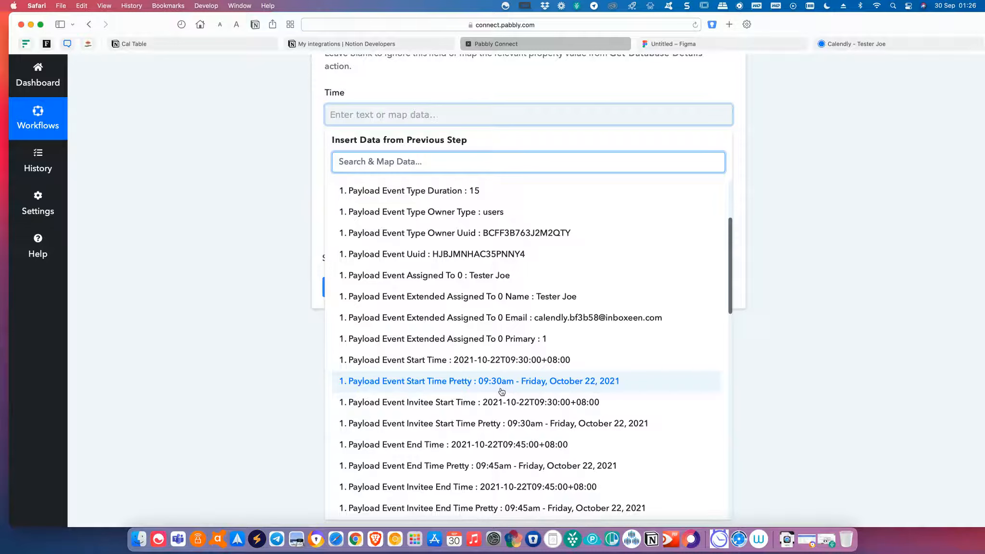
click(533, 428)
click(558, 414)
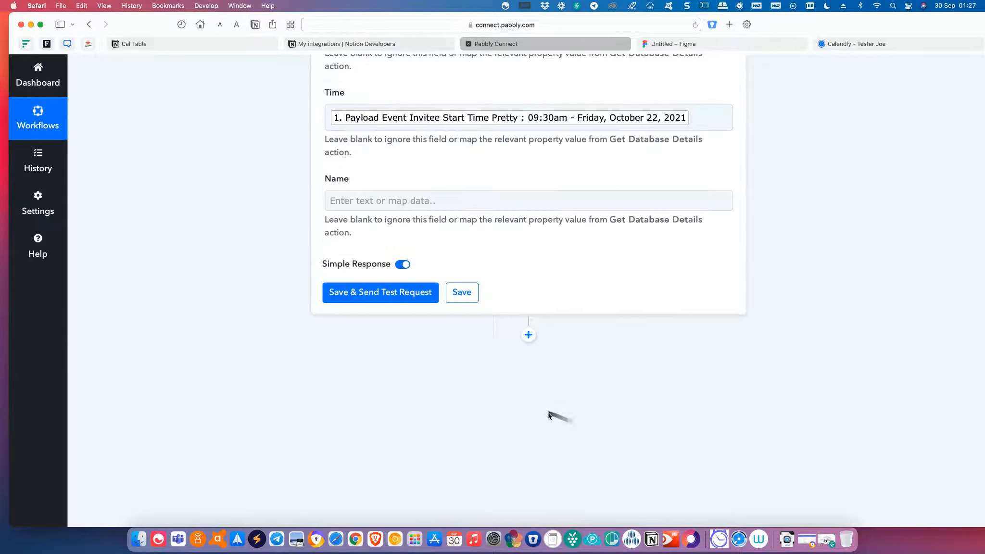
Step: Map the Name field to the Calendly value Payload Invitee Name
click(434, 201)
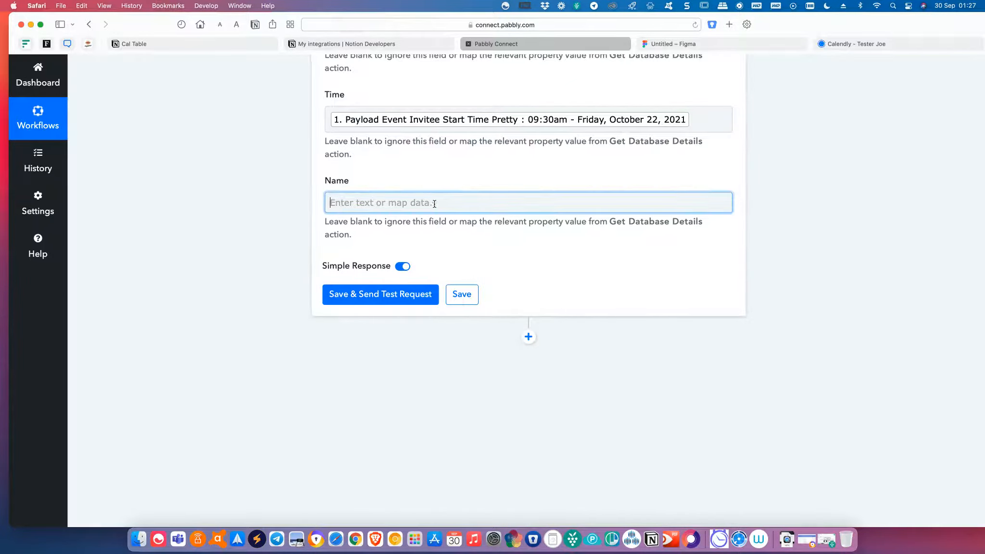
click(470, 286)
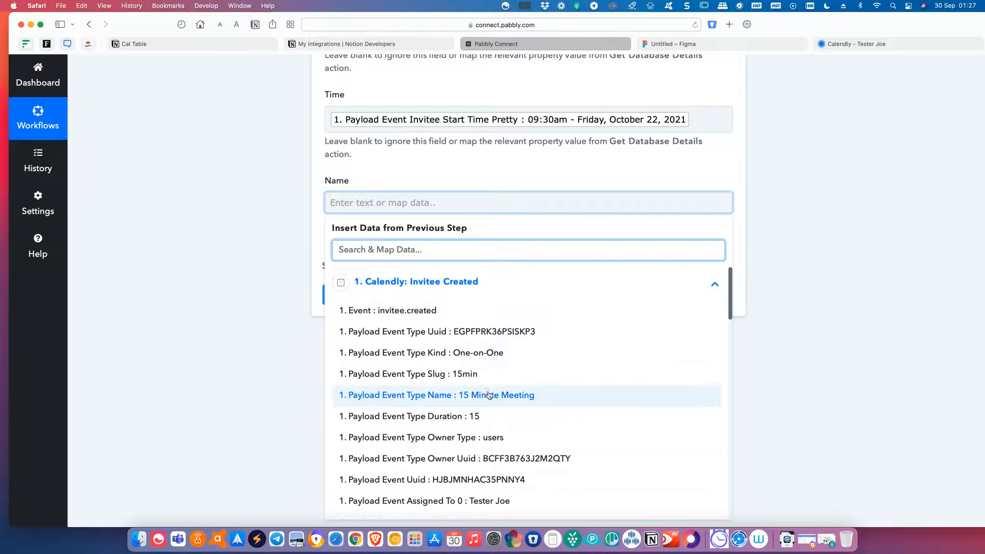
scroll(500, 409, down, 4)
scroll(528, 418, down, 5)
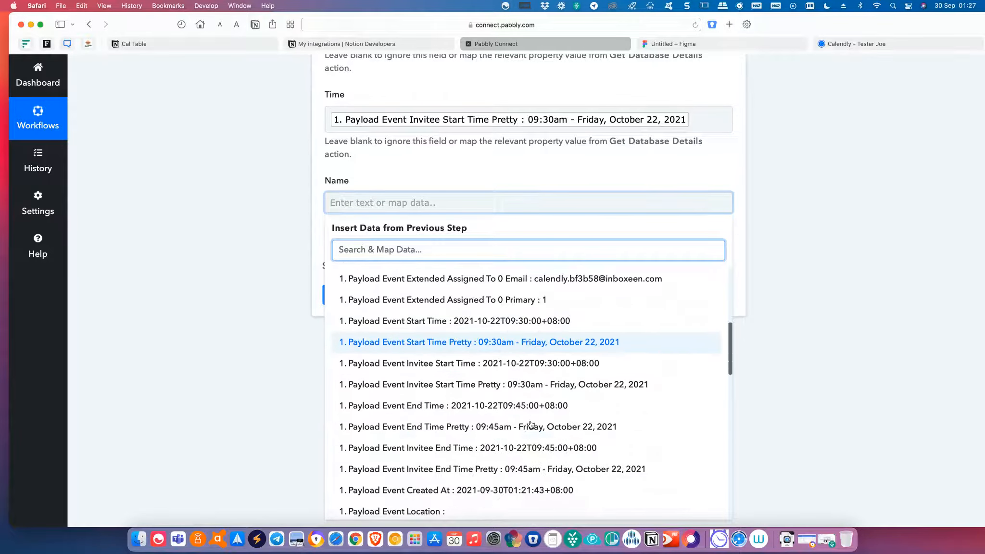
scroll(531, 424, down, 10)
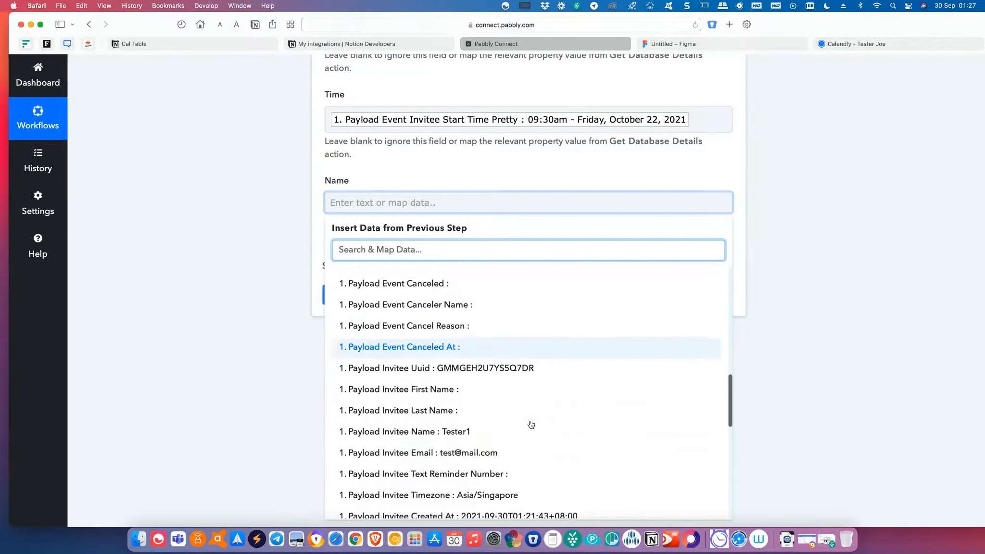
click(491, 390)
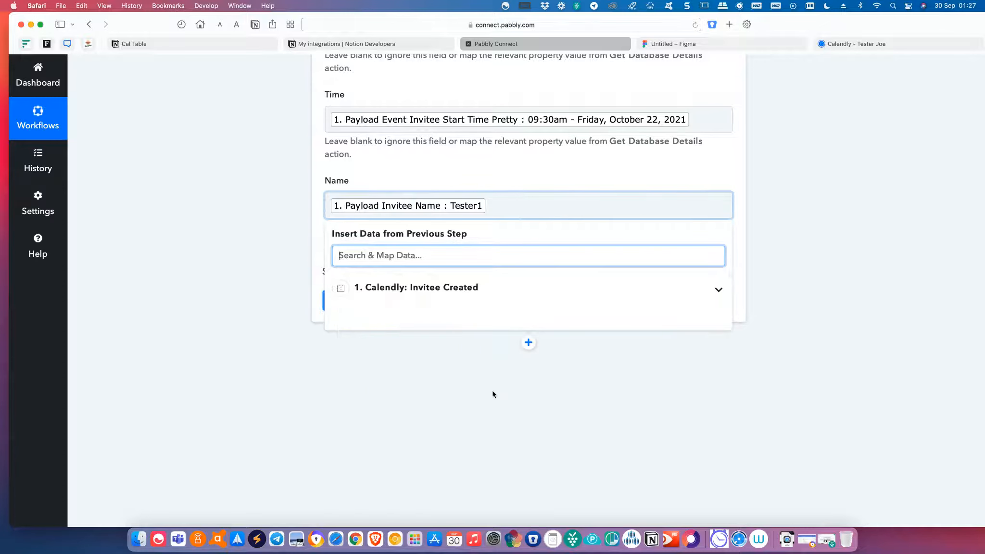
click(555, 429)
Step: Map the Duration field to the Calendly value Payload Event Type Slug
scroll(548, 426, up, 5)
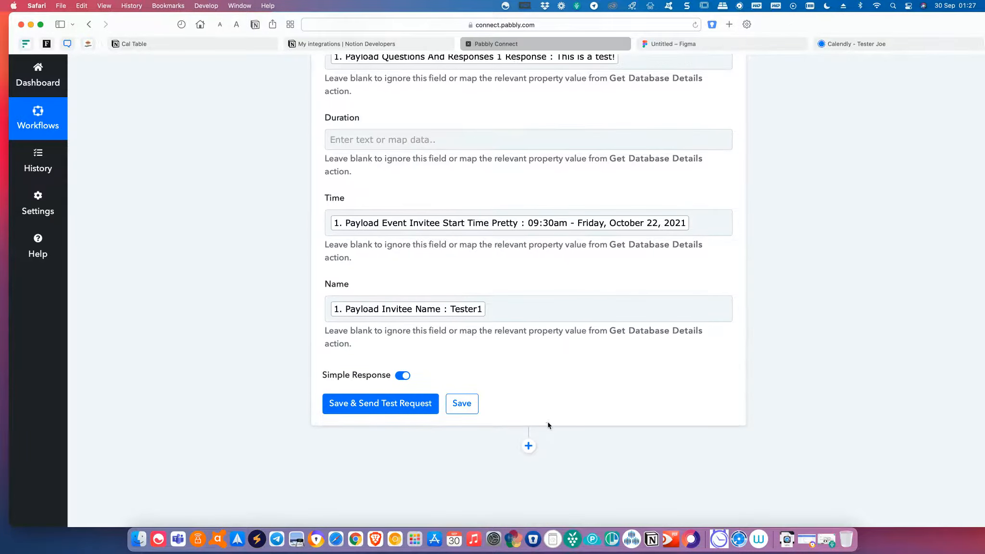
click(356, 271)
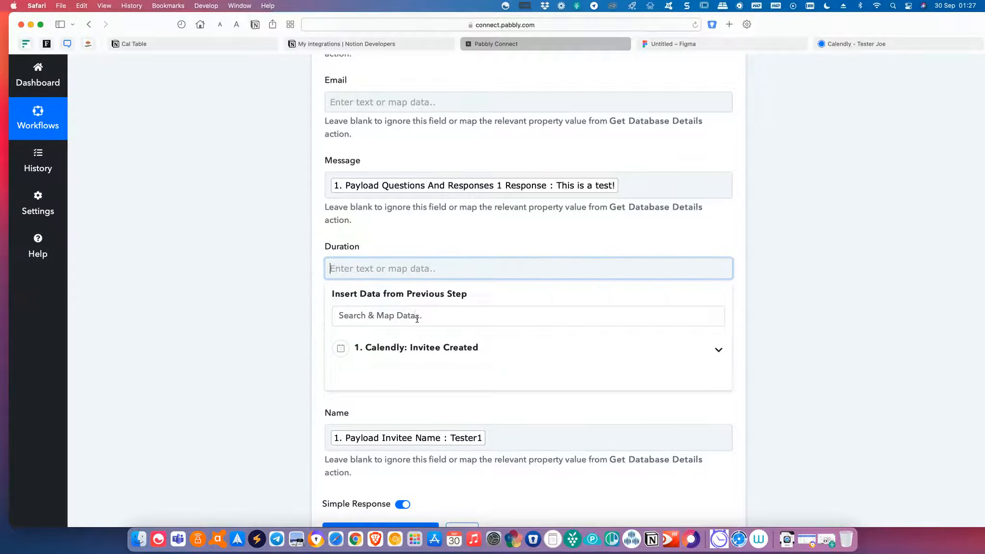
click(416, 318)
click(452, 347)
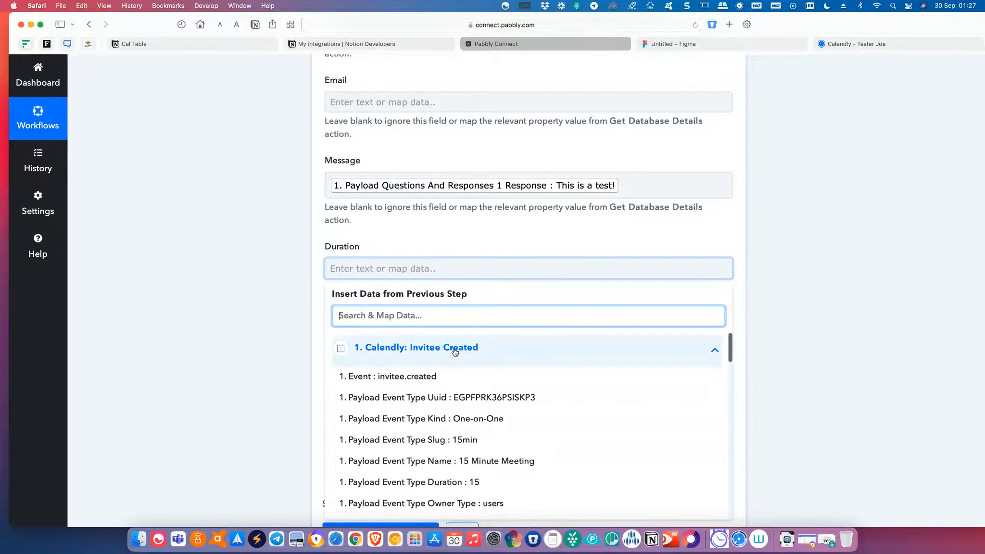
scroll(521, 469, down, 1)
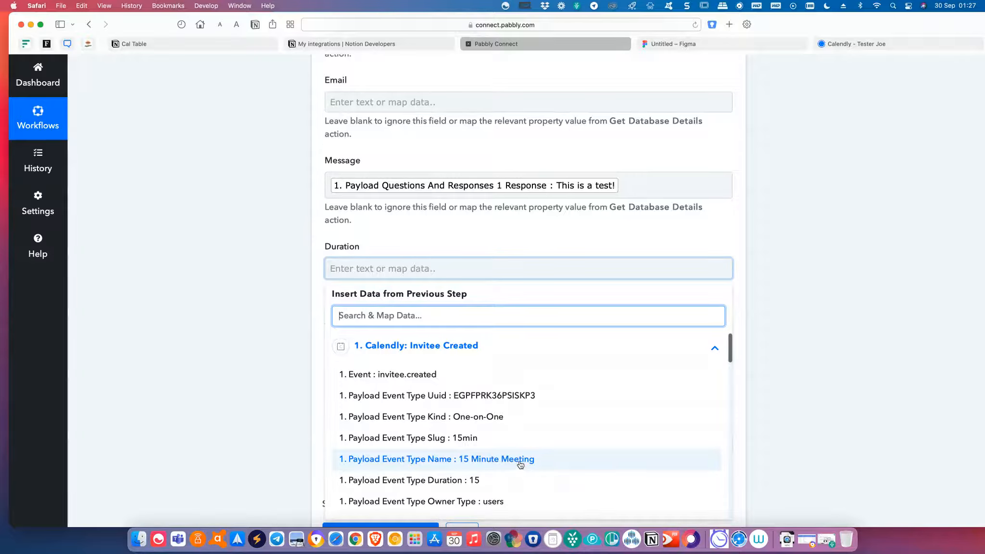
click(506, 436)
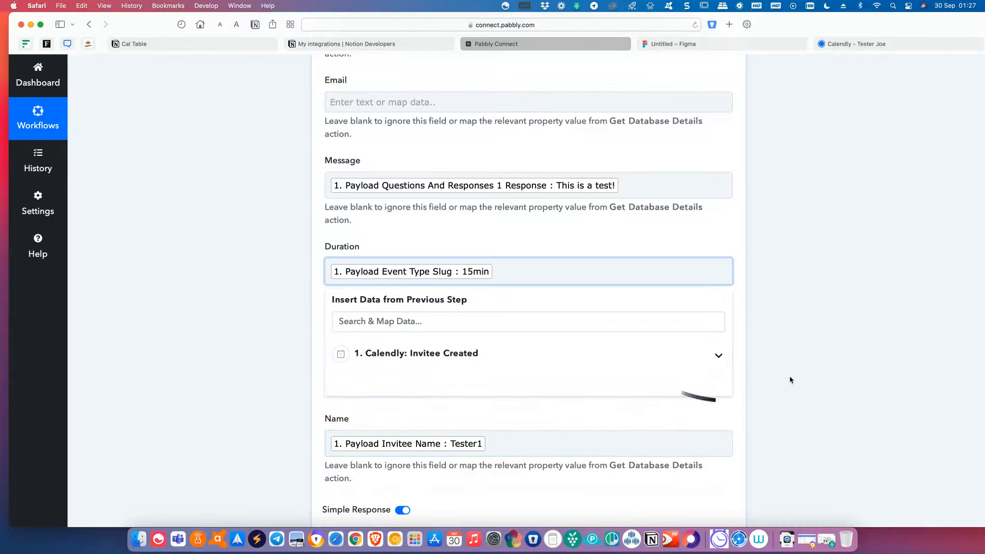
click(847, 359)
Step: Map the Email field to the Calendly value Payload Invitee Email
scroll(767, 446, up, 2)
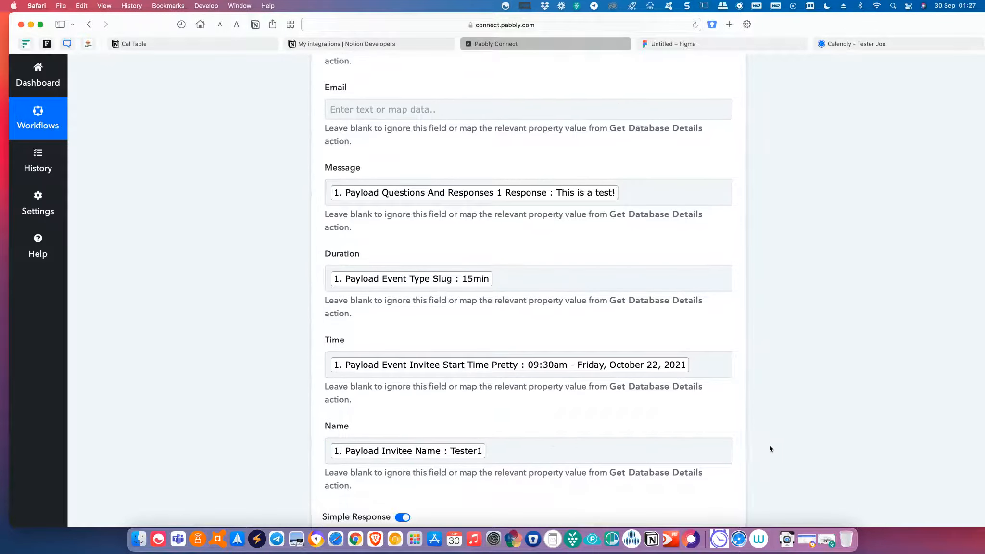
scroll(771, 451, up, 4)
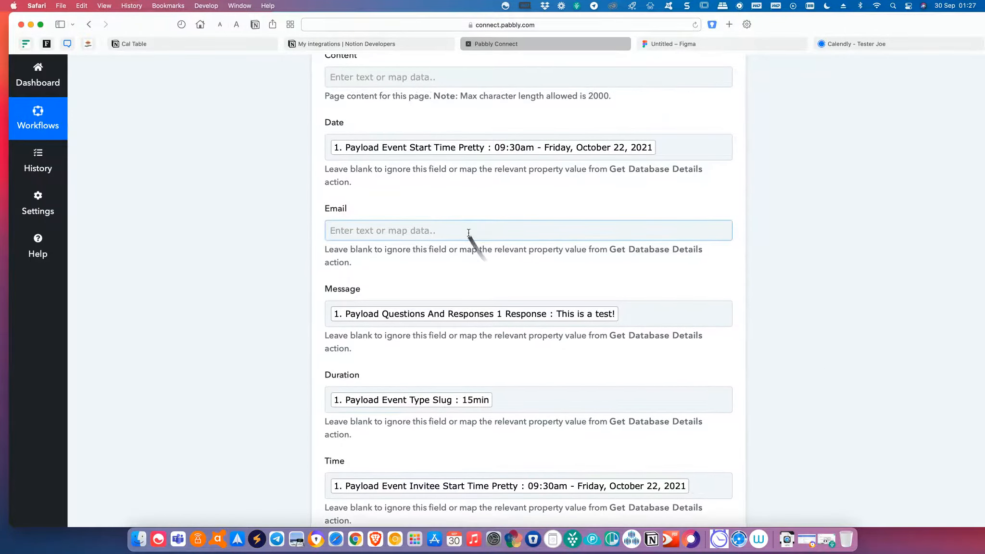
click(468, 230)
click(488, 309)
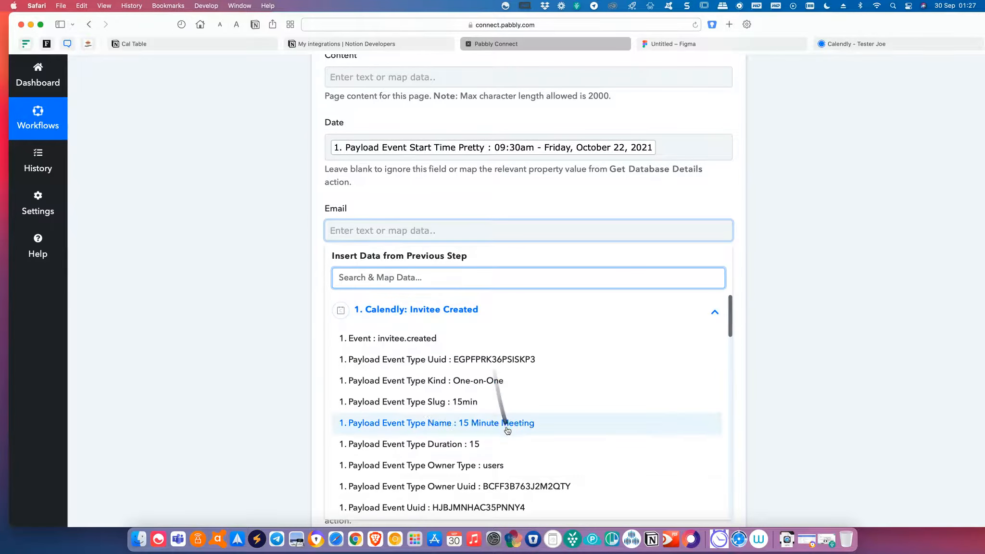
scroll(514, 447, down, 4)
scroll(520, 462, down, 8)
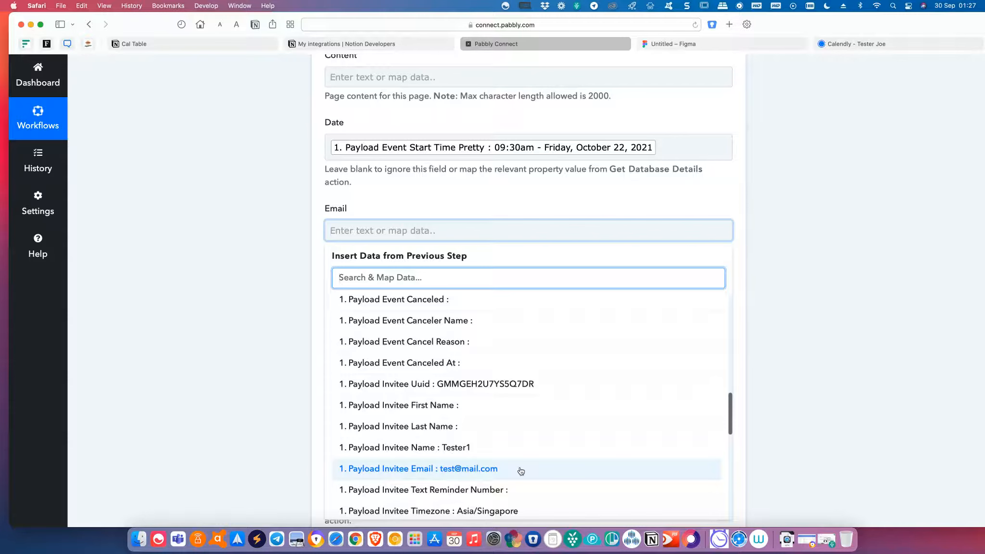
click(520, 470)
click(821, 381)
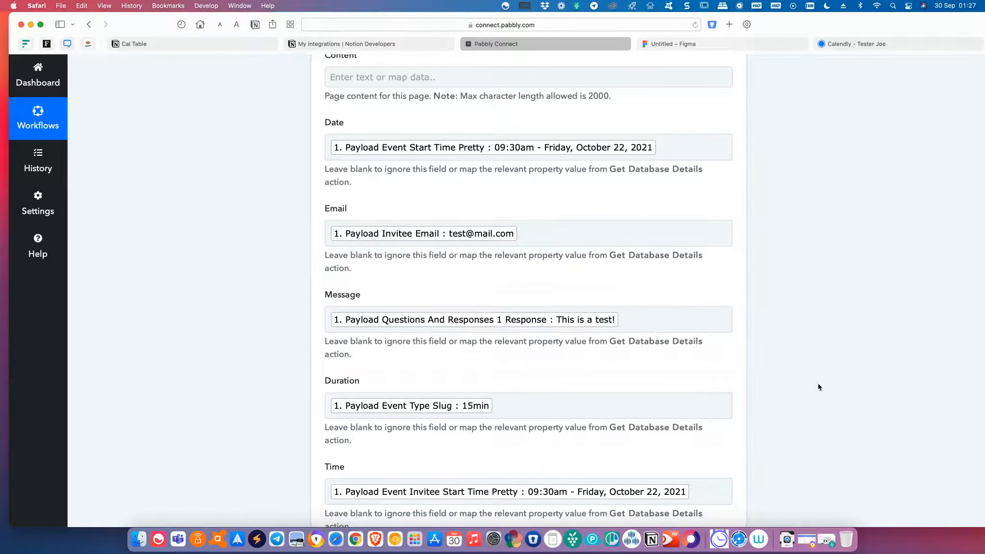
Step: Review the Calendly values mapped to the Date, Email, Message, Duration, Time and Name fields
scroll(817, 387, up, 3)
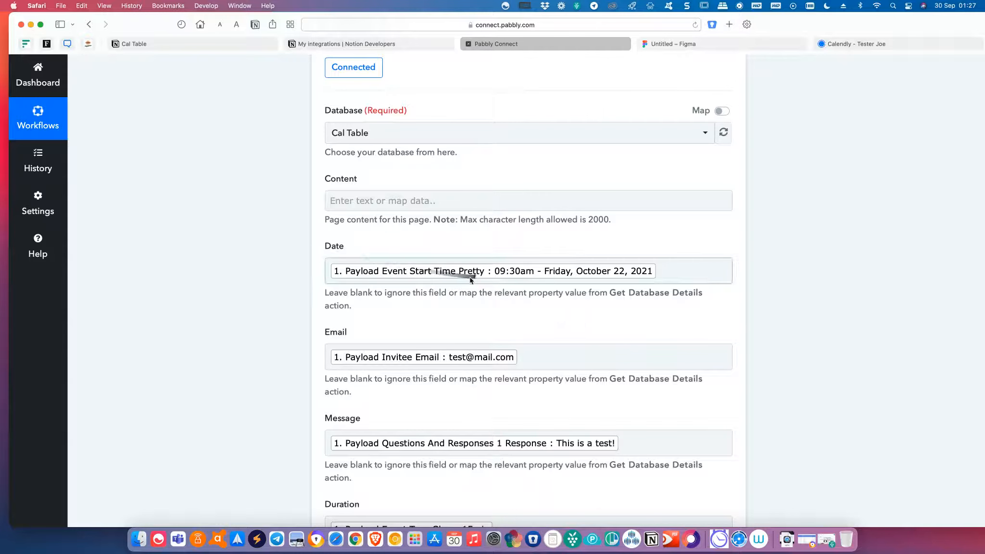
scroll(529, 337, down, 1)
click(354, 343)
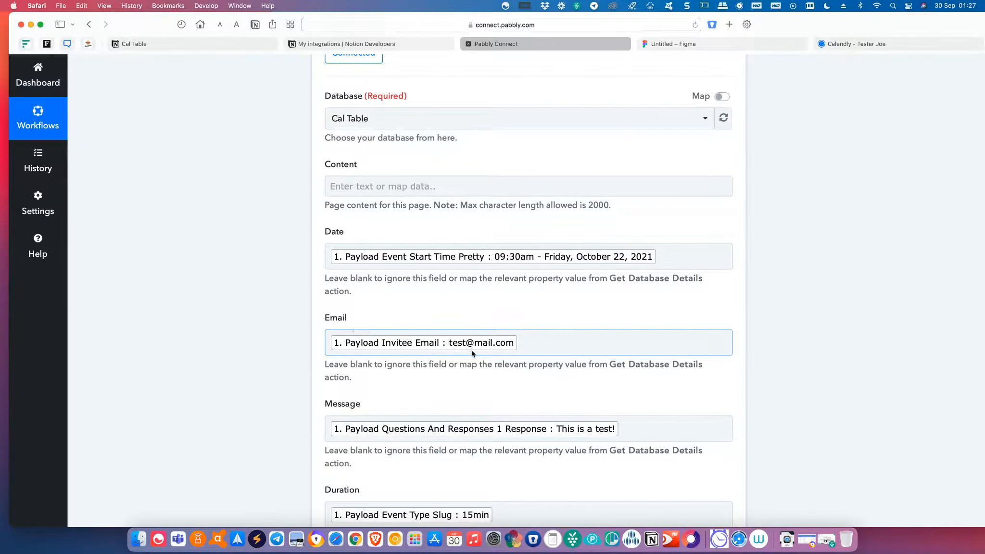
scroll(487, 400, down, 3)
click(348, 370)
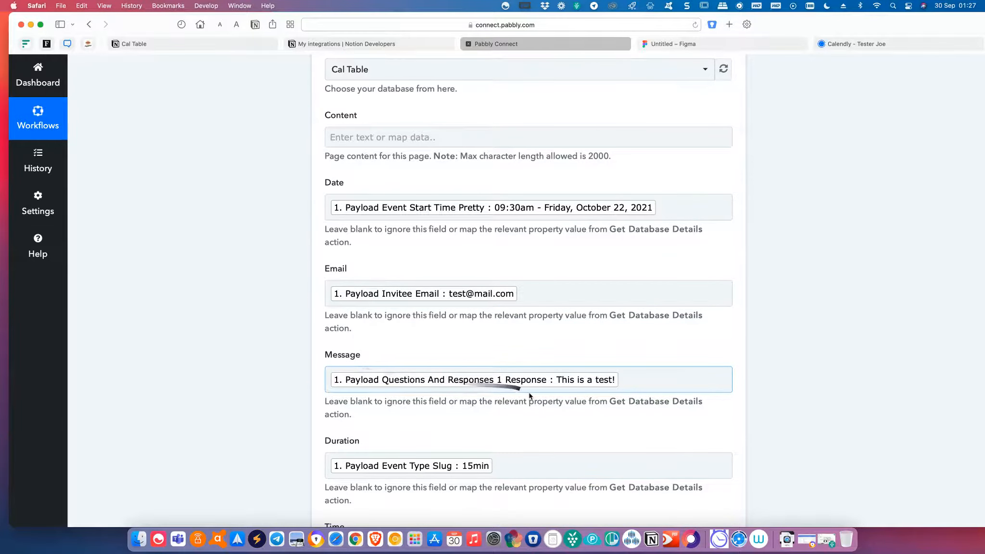
scroll(529, 404, down, 4)
click(455, 401)
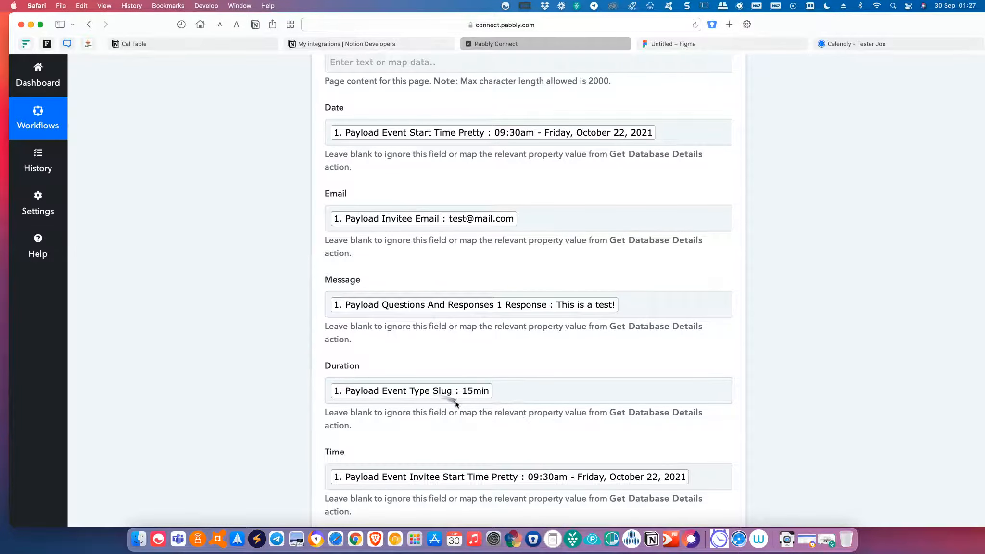
scroll(456, 403, down, 7)
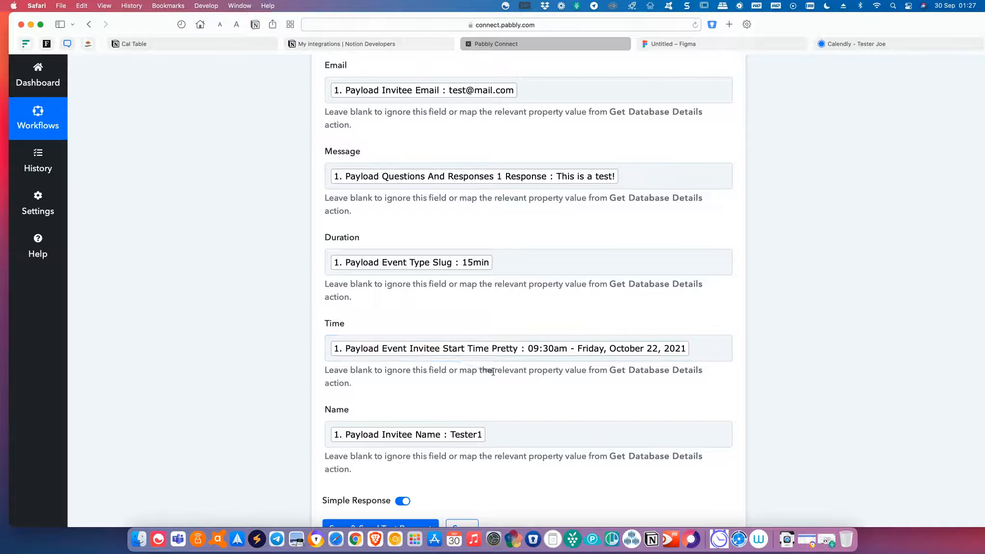
click(344, 338)
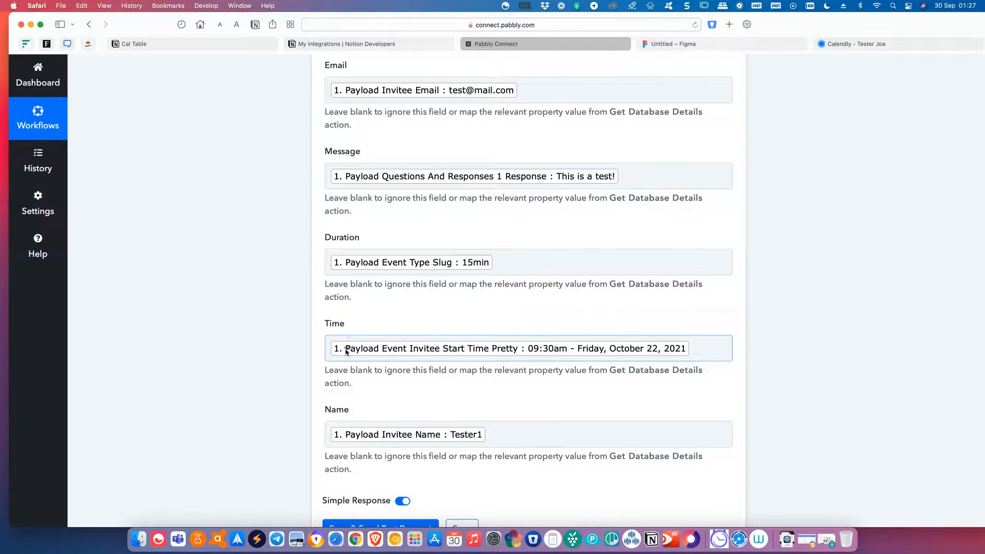
click(591, 386)
scroll(593, 392, down, 3)
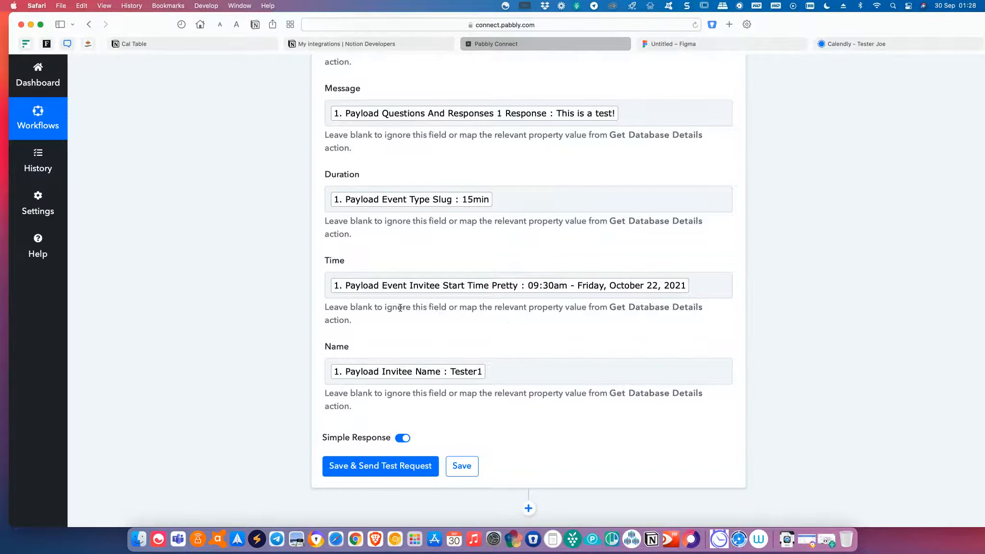
Step: Save the action with a test request, then check the Notion Cal Table with its sharing options closed
click(424, 470)
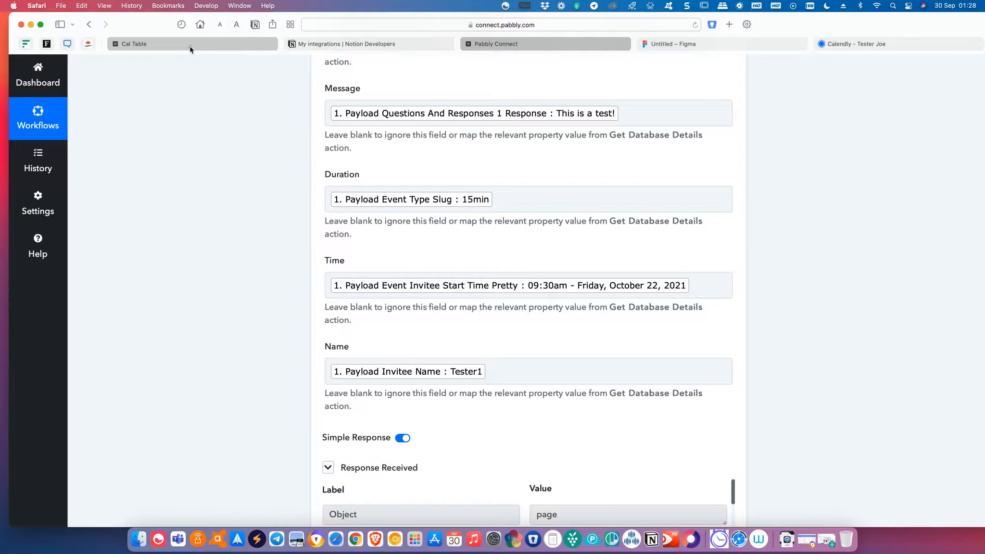
click(190, 45)
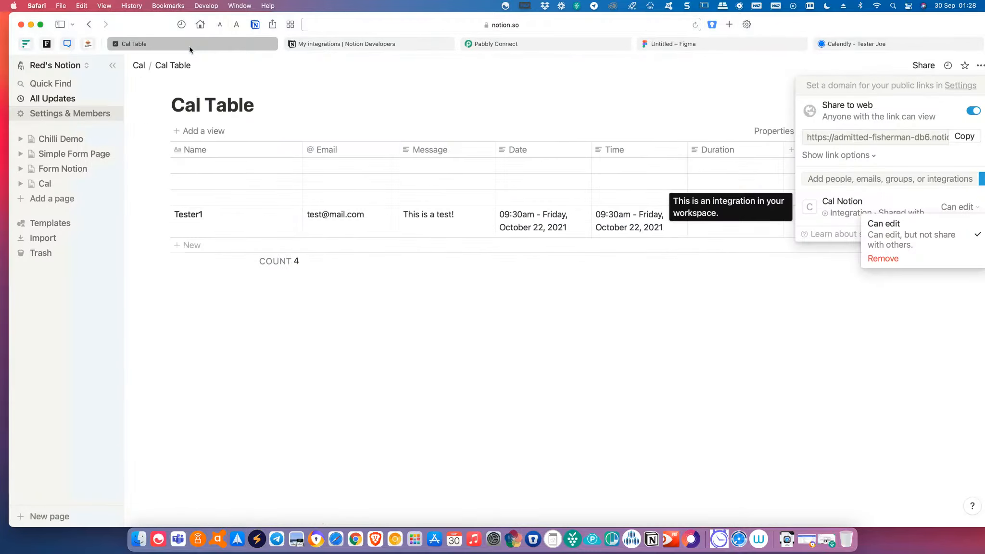
click(770, 332)
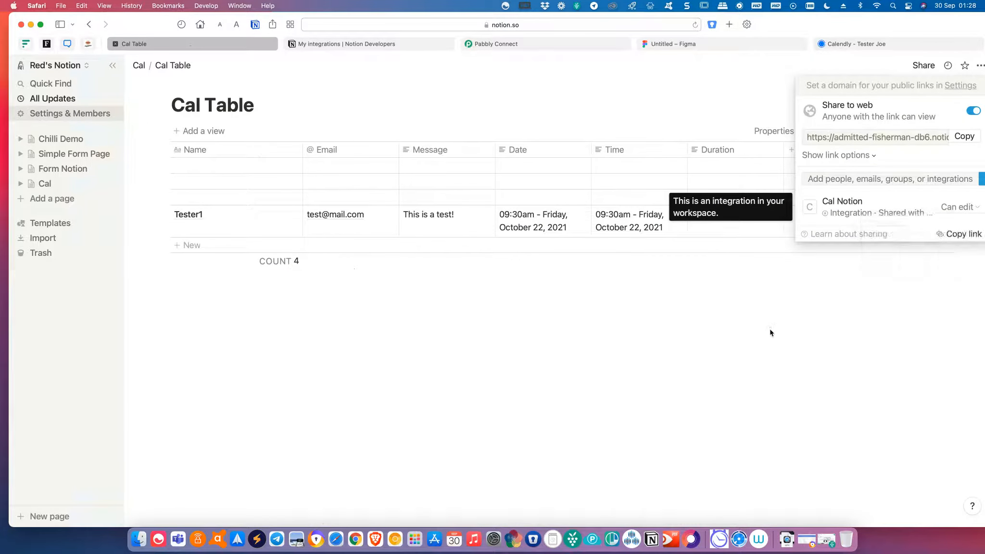
click(859, 331)
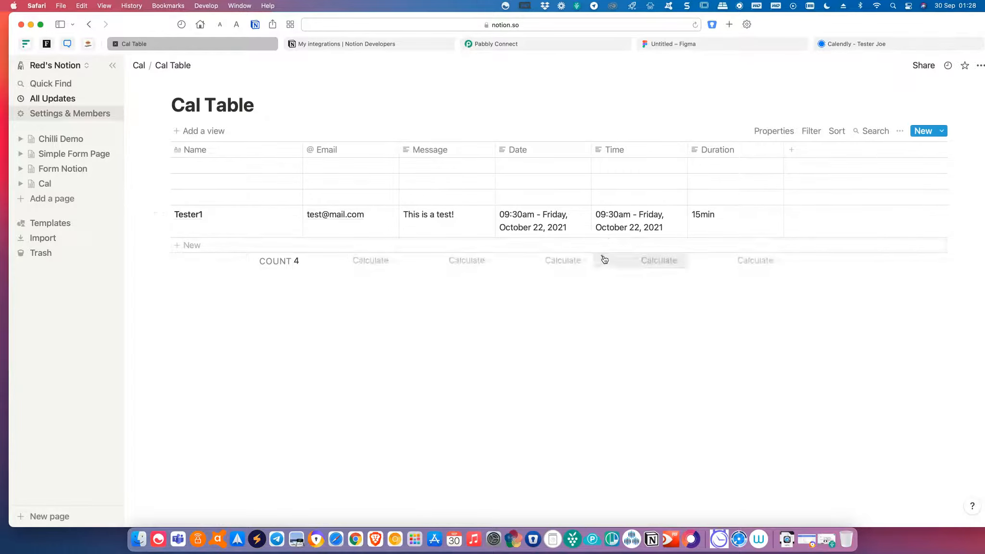
Step: Delete the Time property from the Notion Cal Table
click(671, 155)
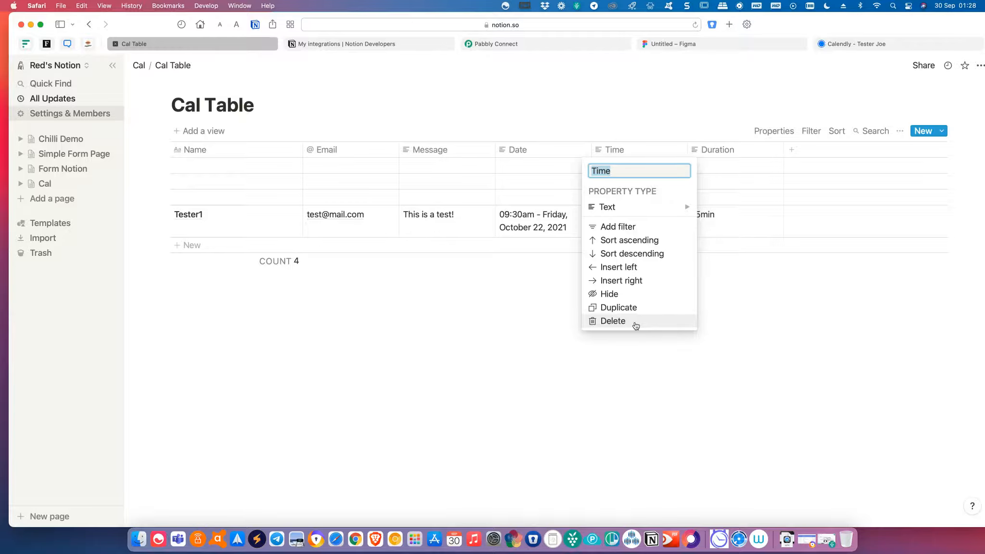
click(635, 325)
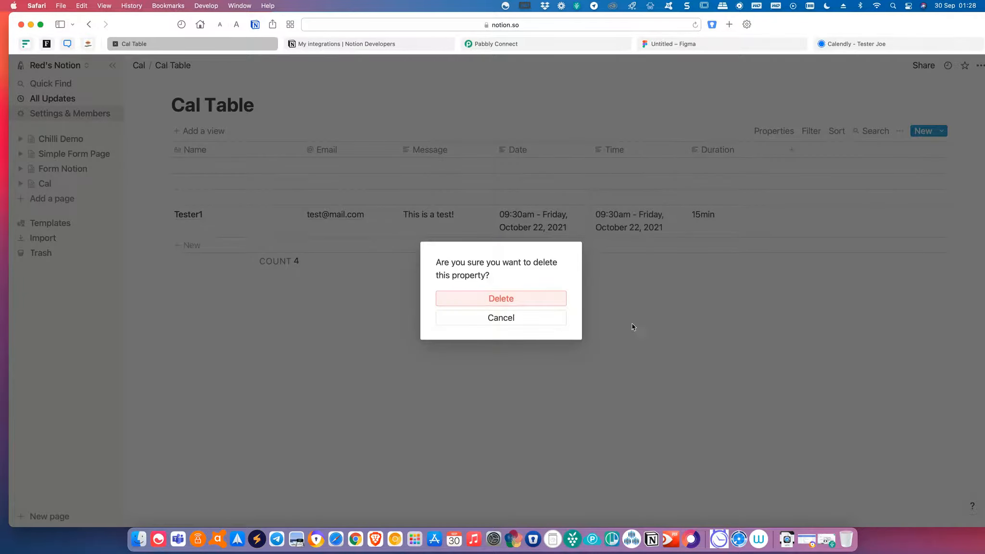
click(500, 299)
Step: Rename the Date property in Cal Table to Date Time
click(542, 152)
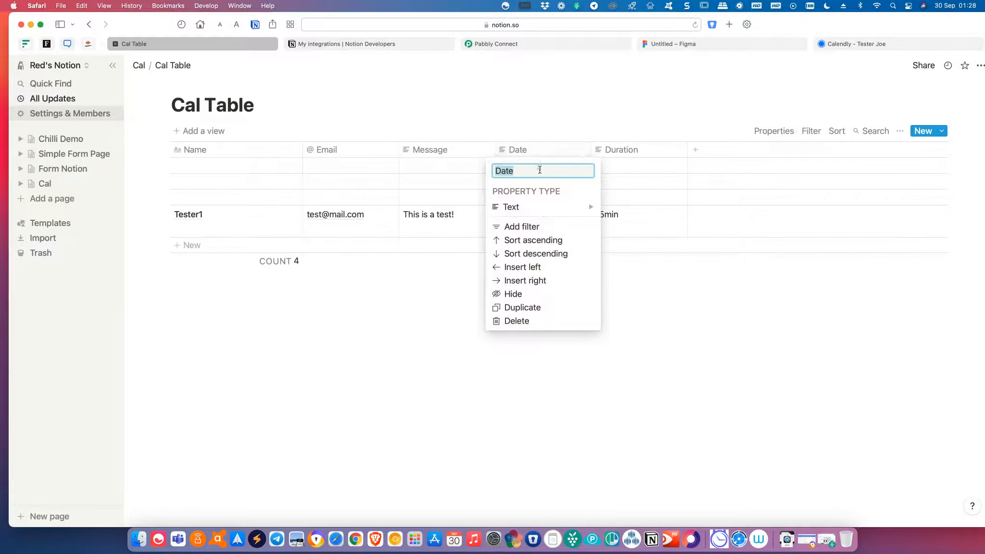
click(539, 169)
click(735, 359)
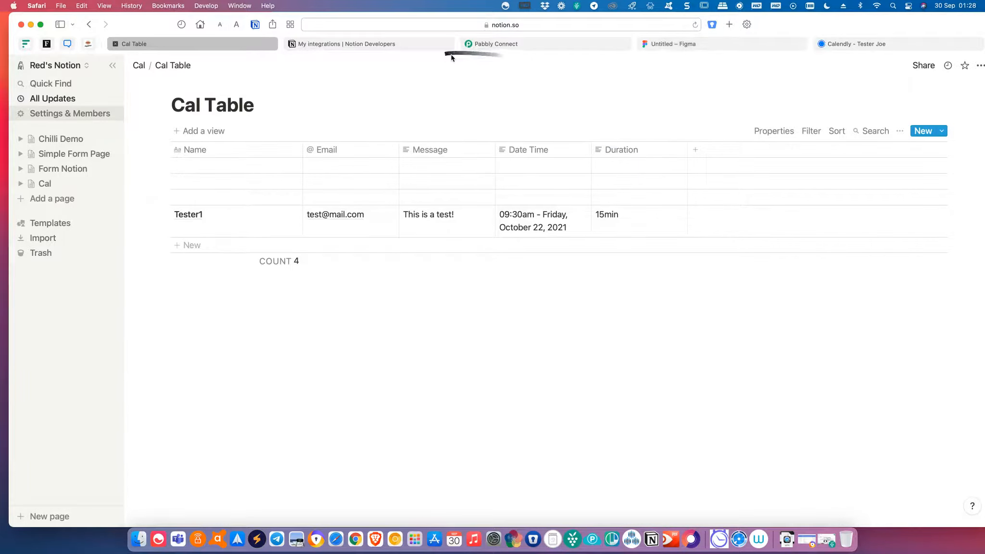
Step: Return to the Pabbly workflow and refresh the Cal Table database so its fields match the changed properties
click(497, 46)
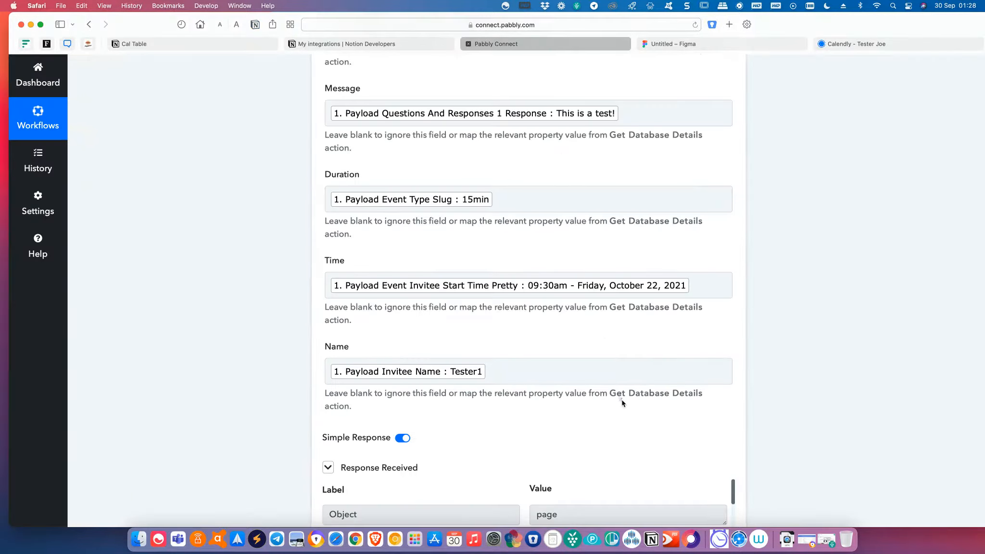
scroll(625, 399, up, 7)
click(723, 126)
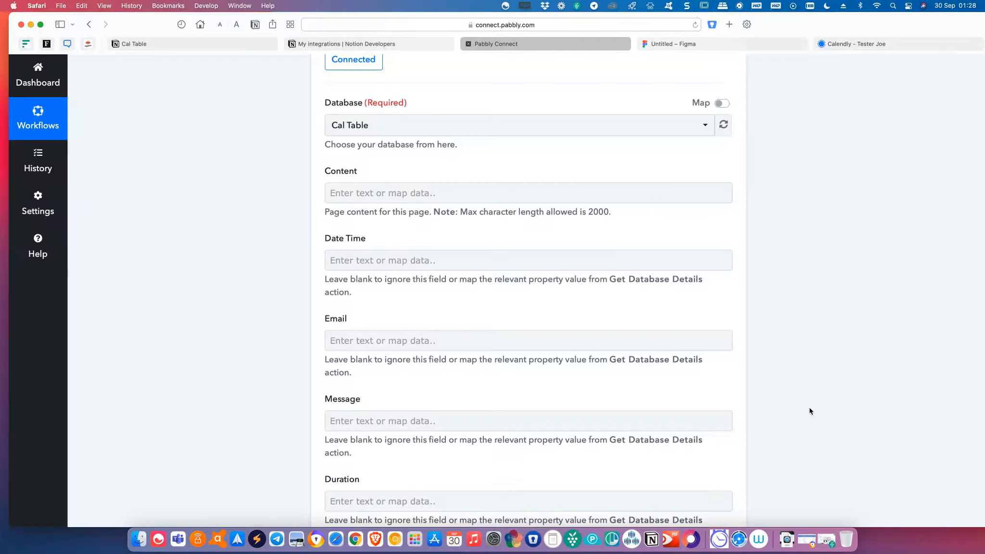
Step: Map Date Time to Payload Event Start Time Pretty, Message to Questions And Answers 0 Answer, and remap Email, Duration and Name to their Calendly values
scroll(809, 411, down, 3)
click(609, 343)
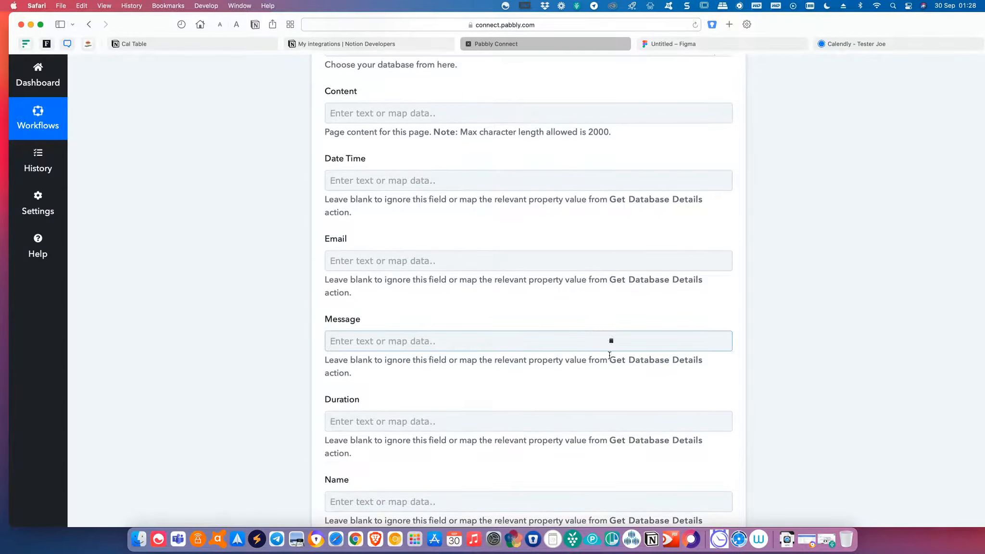
scroll(519, 423, down, 3)
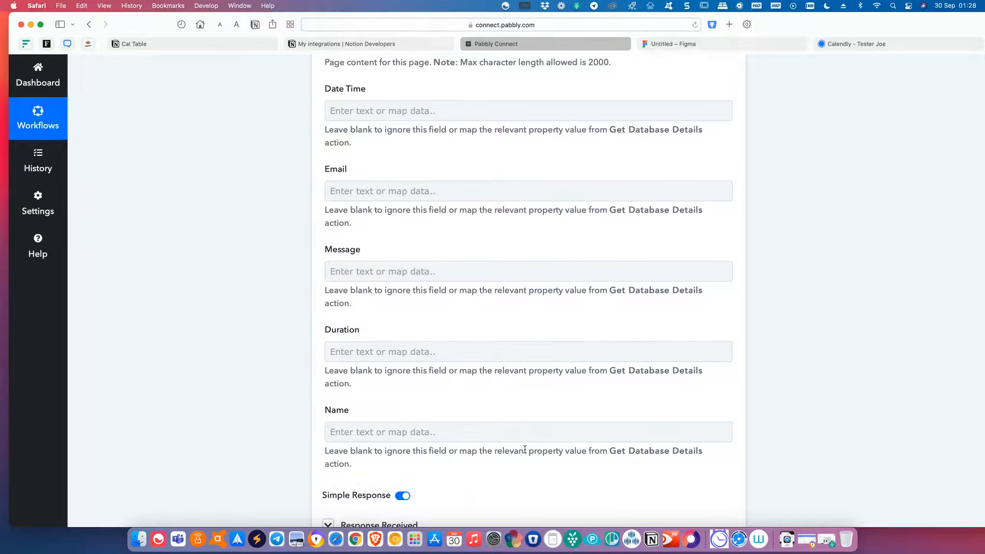
scroll(525, 449, up, 1)
click(411, 152)
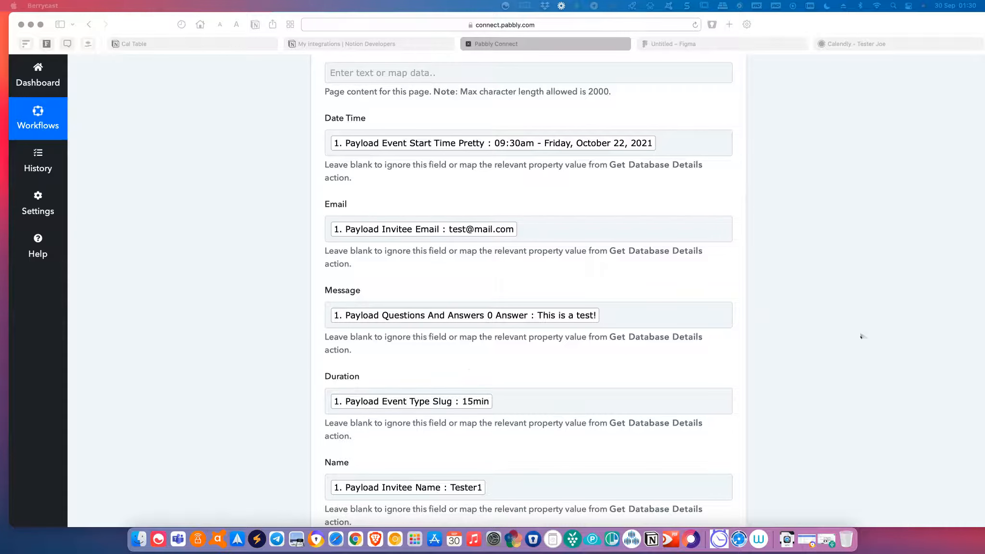
Step: Review the remapped fields, save the action with another test request and check the entry in the Notion Cal Table
scroll(861, 336, up, 3)
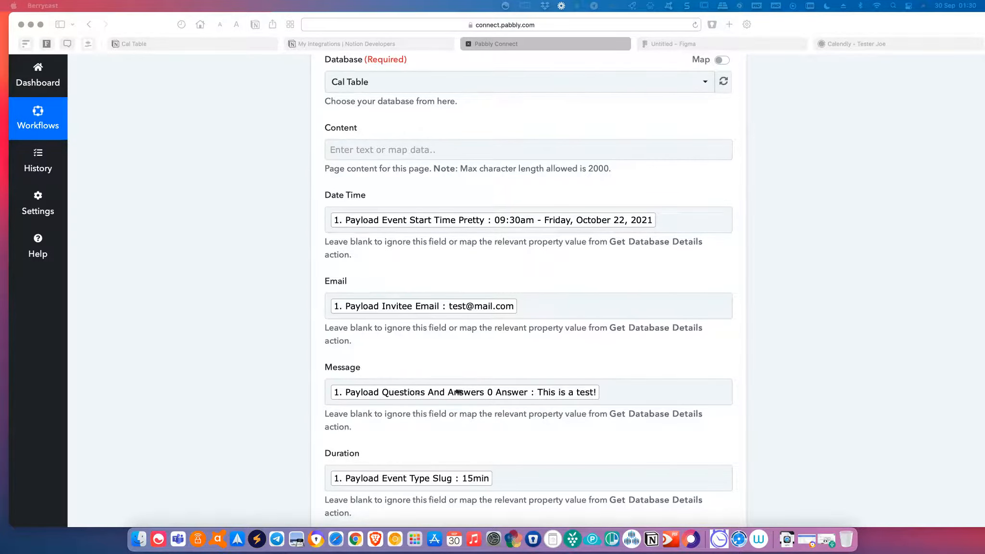
scroll(438, 406, down, 3)
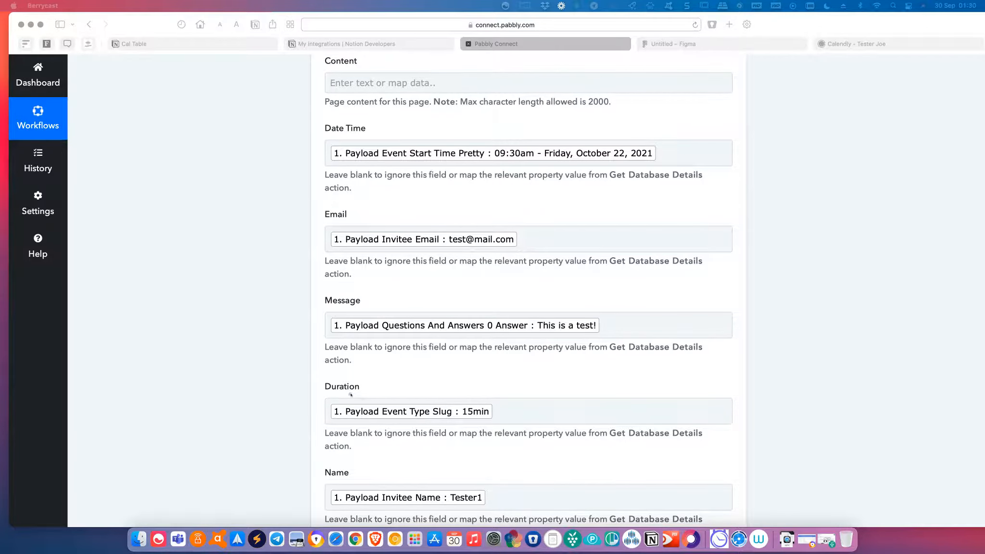
scroll(408, 433, down, 3)
scroll(413, 442, down, 3)
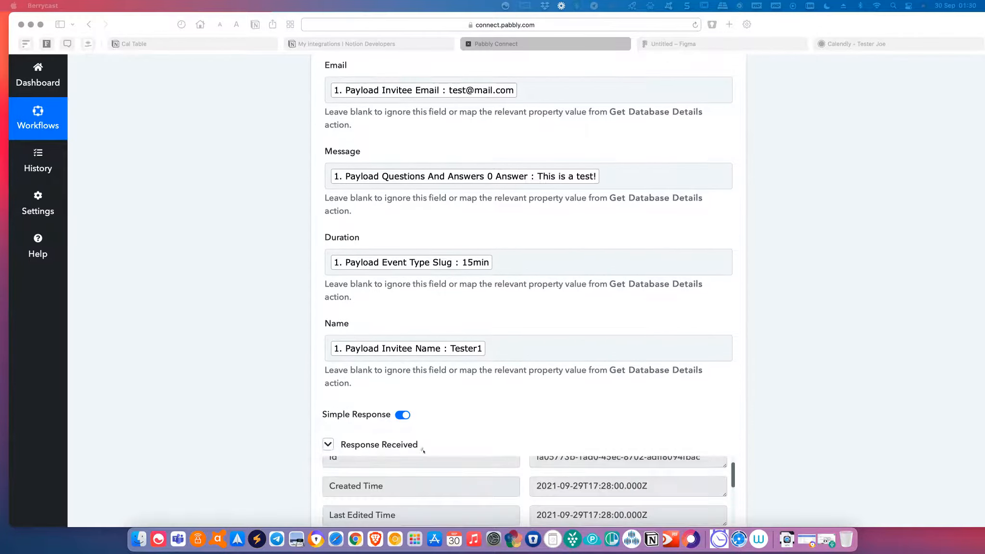
scroll(426, 451, down, 2)
scroll(476, 426, down, 5)
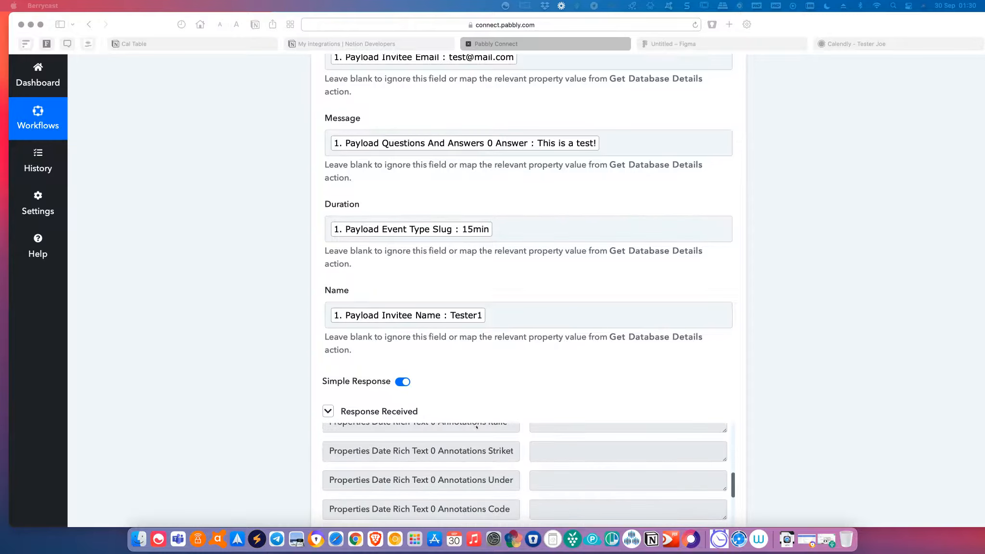
scroll(490, 336, down, 15)
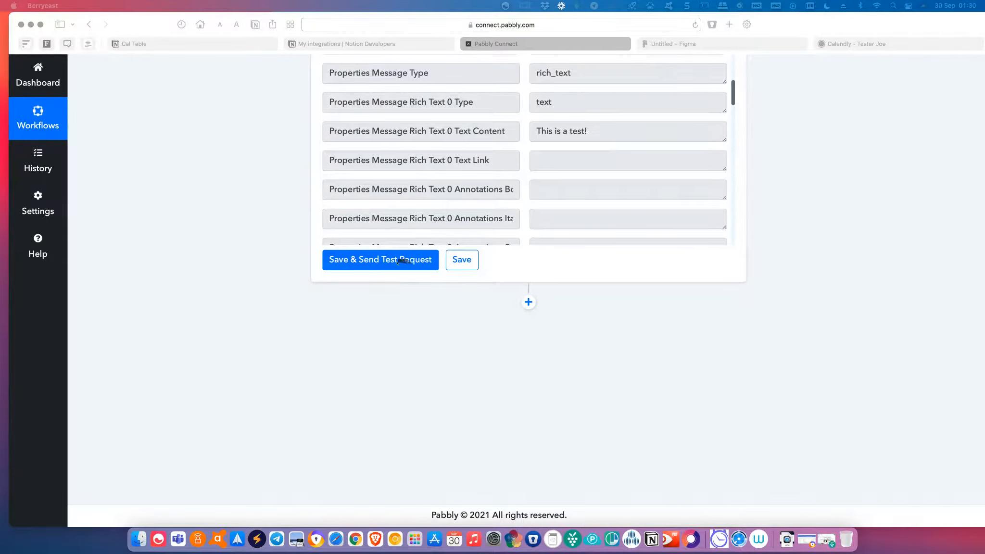
click(398, 261)
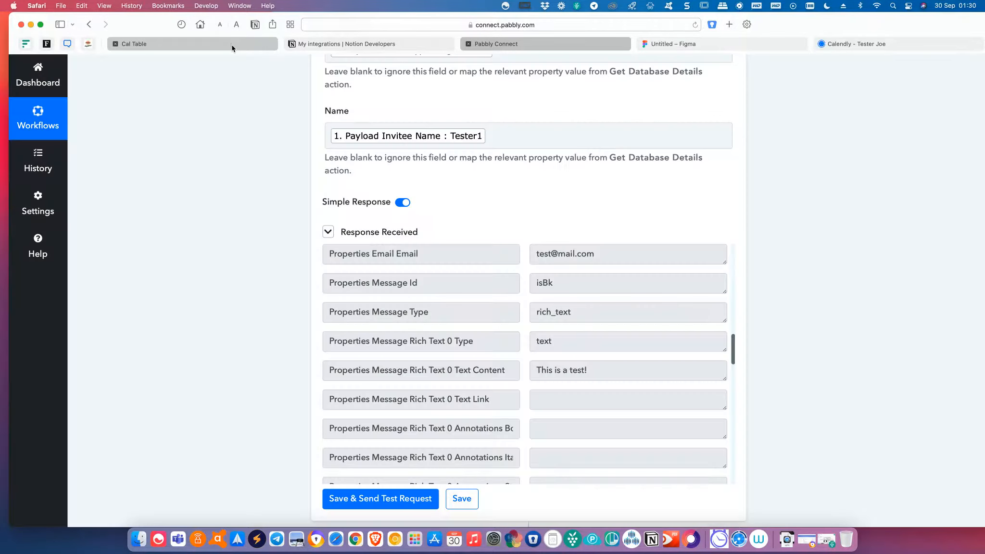
click(232, 46)
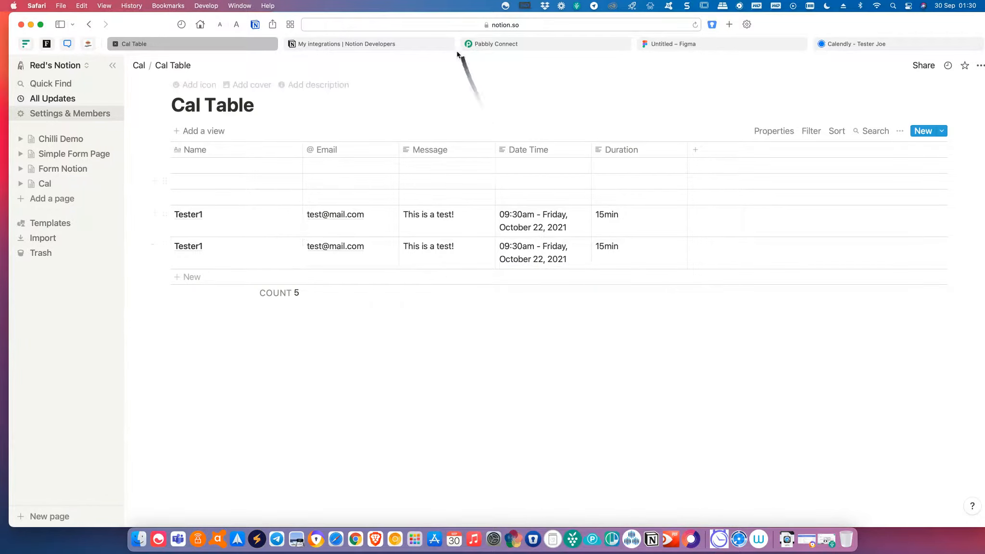
Step: Return to the Pabbly workflow and save the Notion action without sending a test request
click(568, 48)
scroll(568, 391, down, 2)
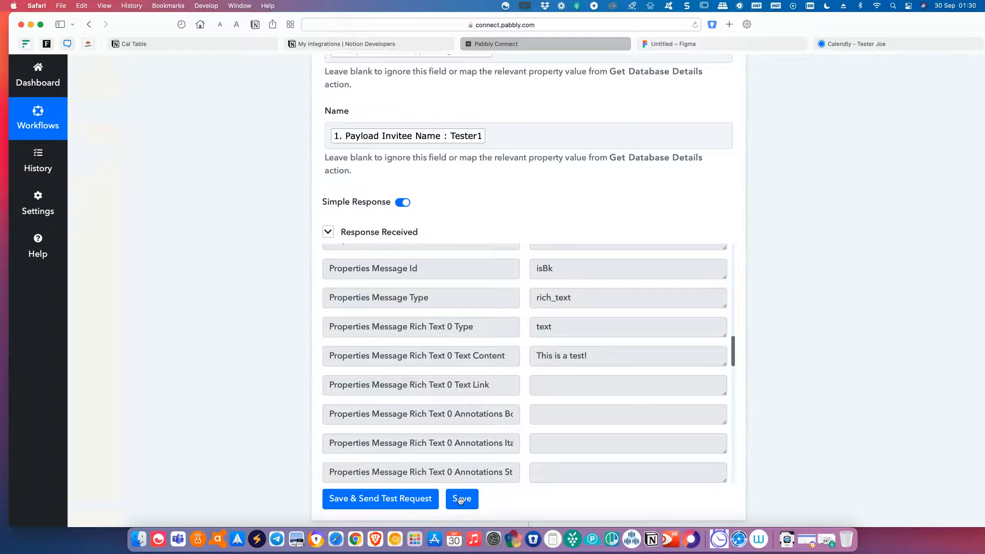
click(460, 501)
click(512, 354)
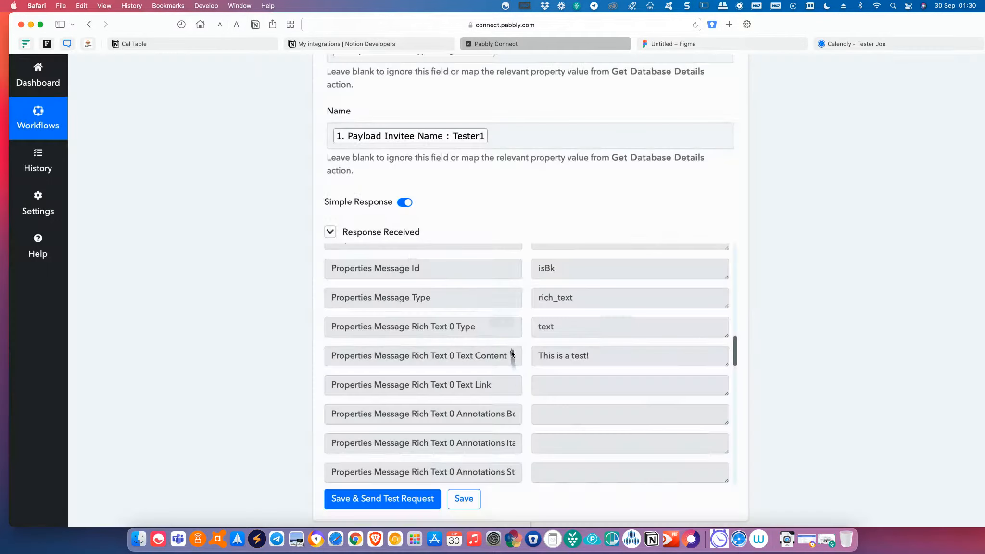
Step: Open the Pabbly dashboard to view the list of all workflows
scroll(226, 200, up, 4)
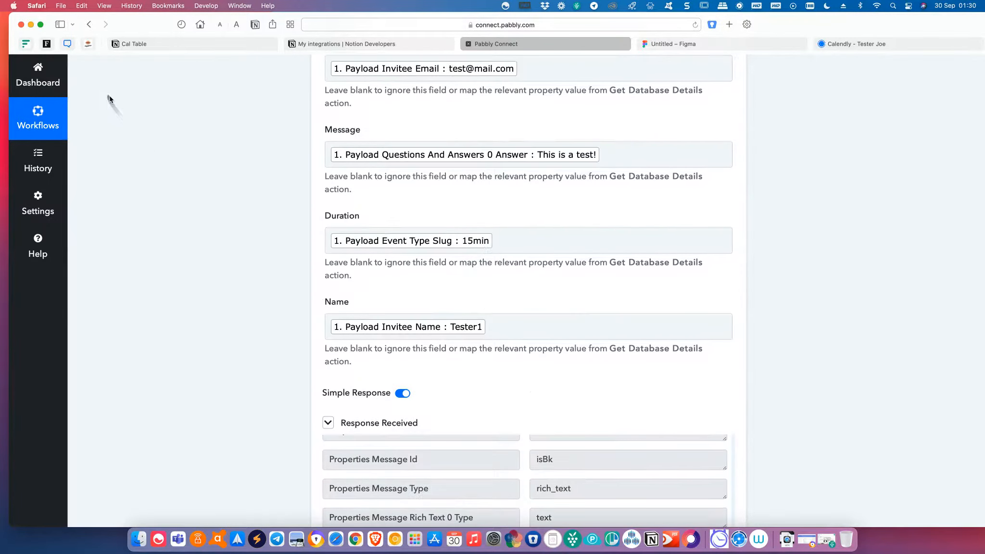
click(48, 87)
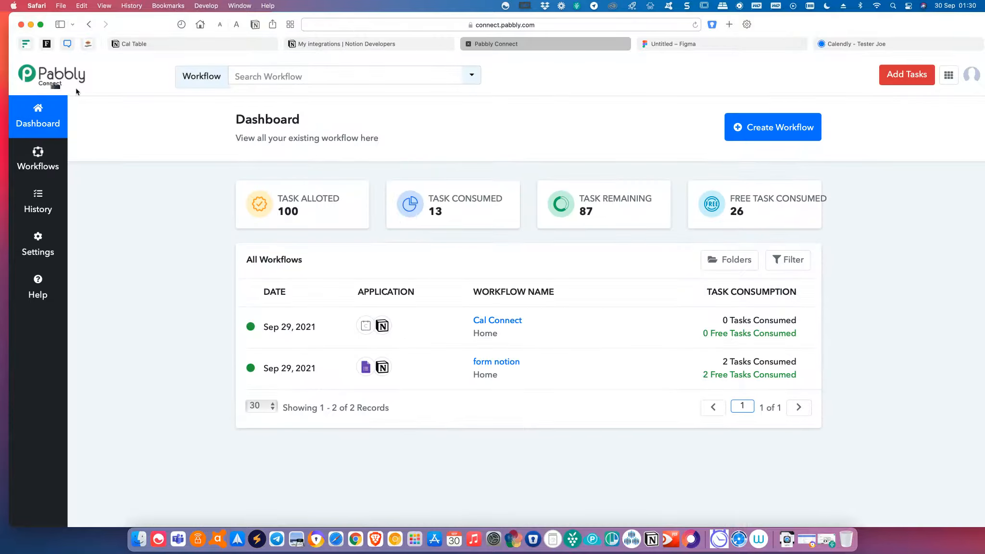
mouse_move(560, 201)
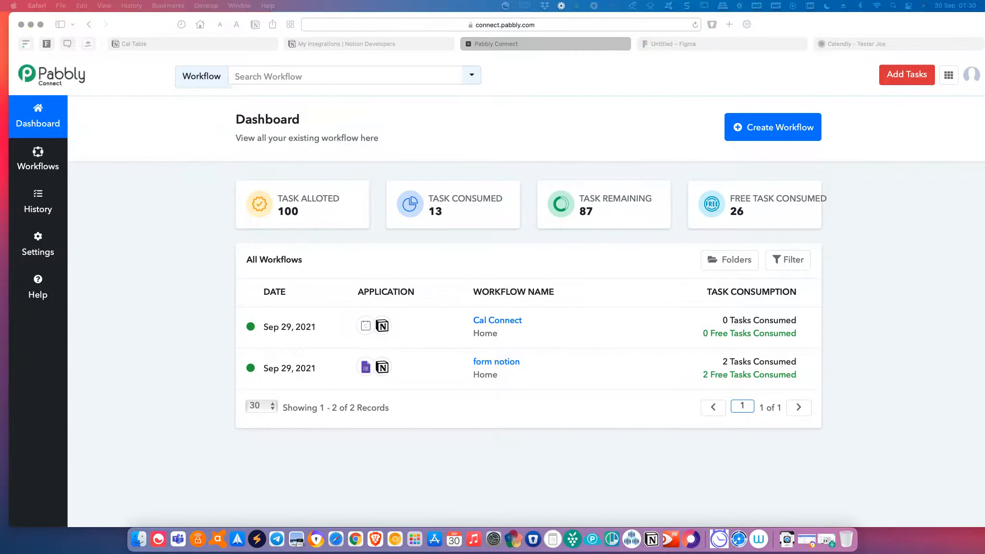
Step: Copy the 60 Minute Meeting booking link from Calendly in Chrome and open it in Safari's Calendly tab
drag(0, 96, 716, 18)
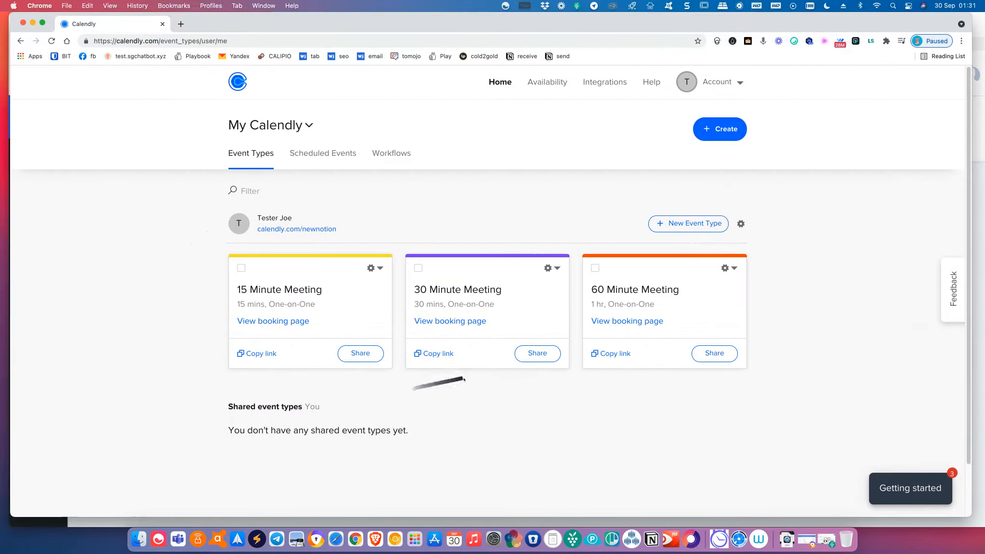
click(603, 357)
drag(617, 21, 0, 77)
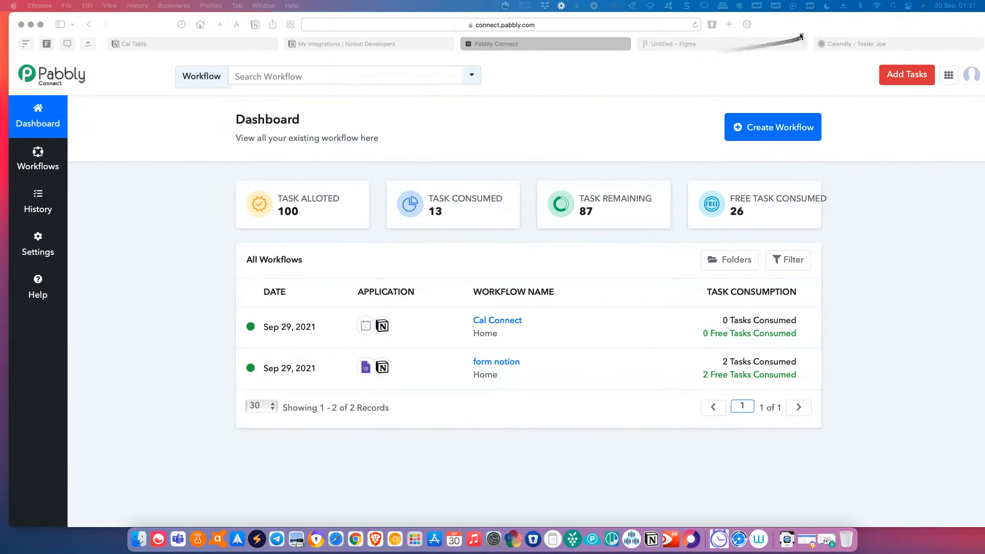
click(852, 44)
click(622, 25)
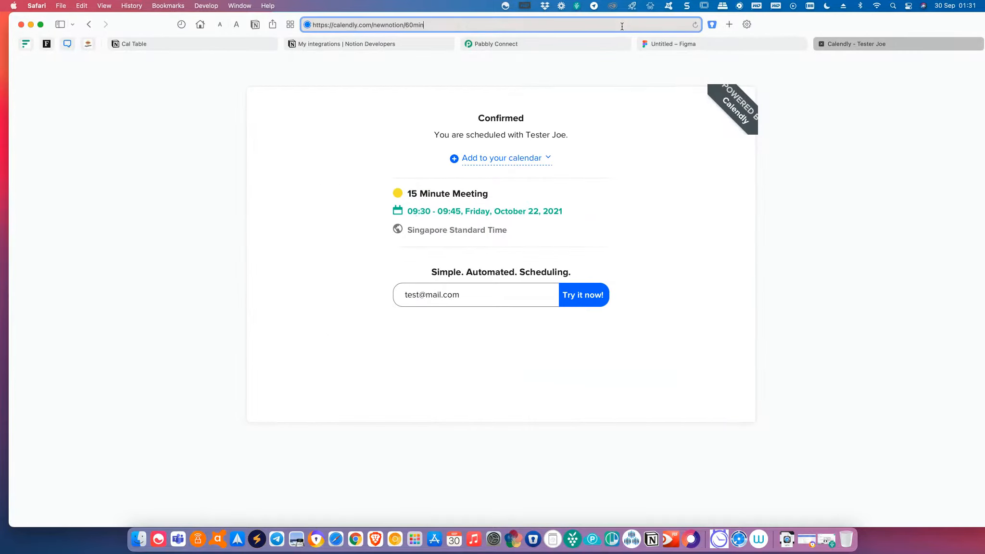
key(Return)
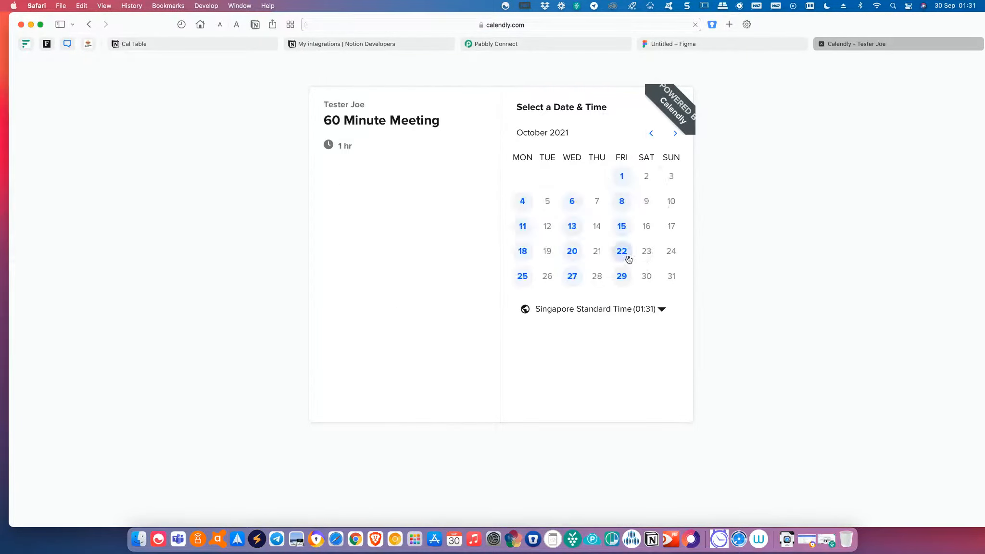
Step: Choose the 10:00 slot on Friday, October 29, 2021 for the 60 Minute Meeting and confirm it
click(622, 251)
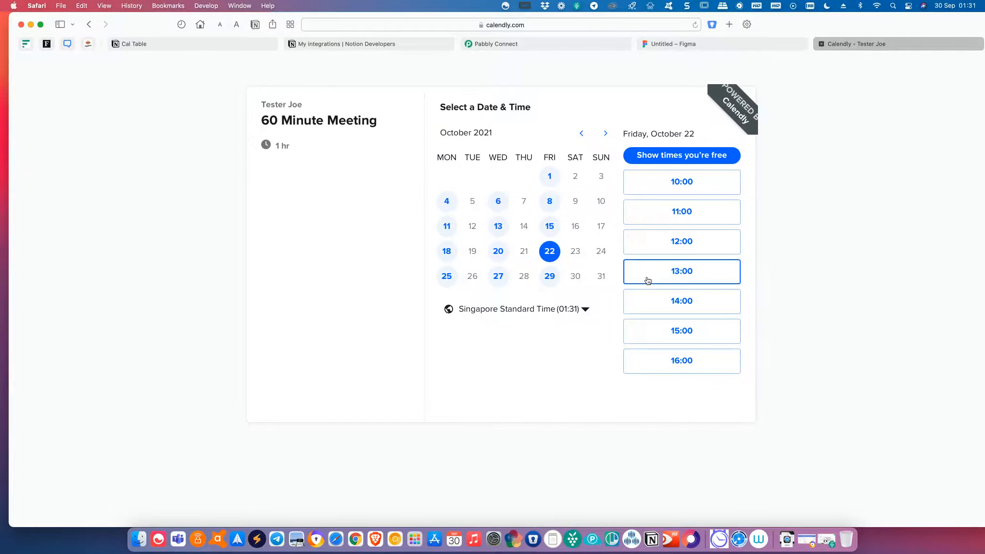
click(551, 277)
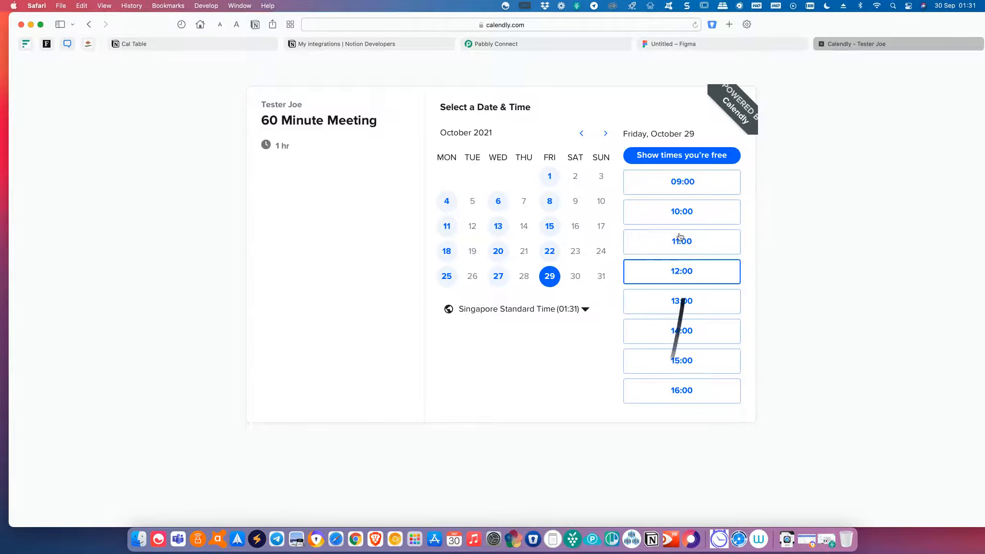
click(674, 220)
click(715, 227)
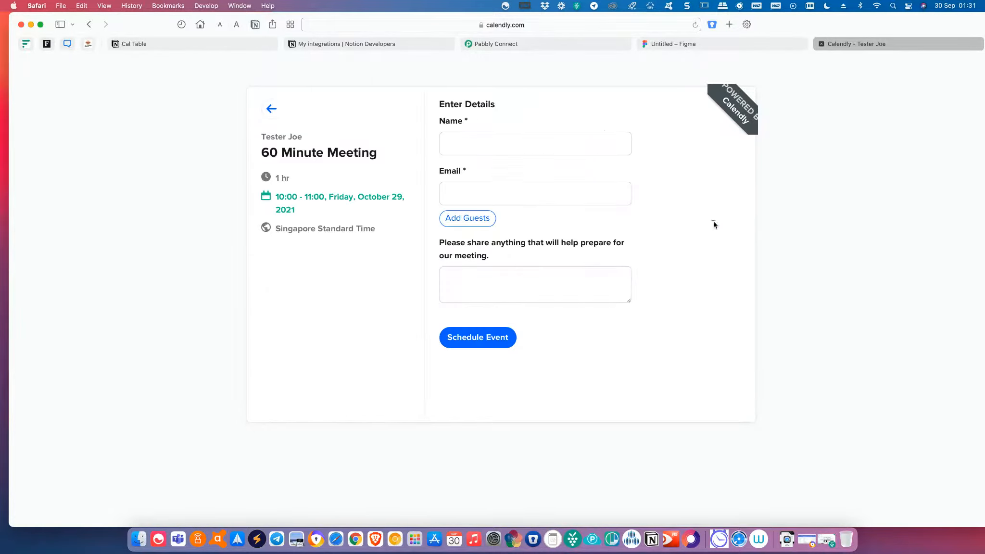
Step: Enter the invitee's name and email, add the message "Hi, let's meet for coffee!" and schedule the event
click(471, 147)
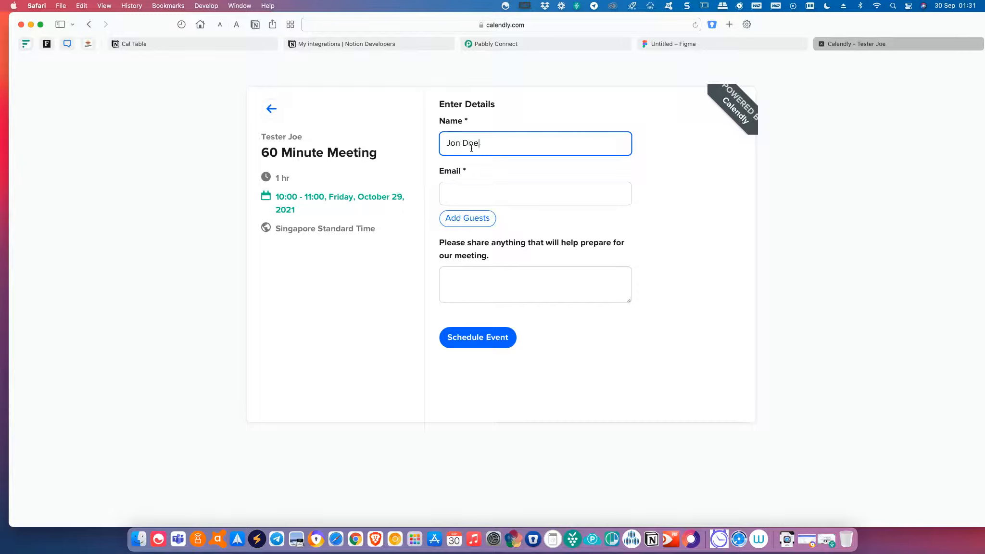
click(477, 194)
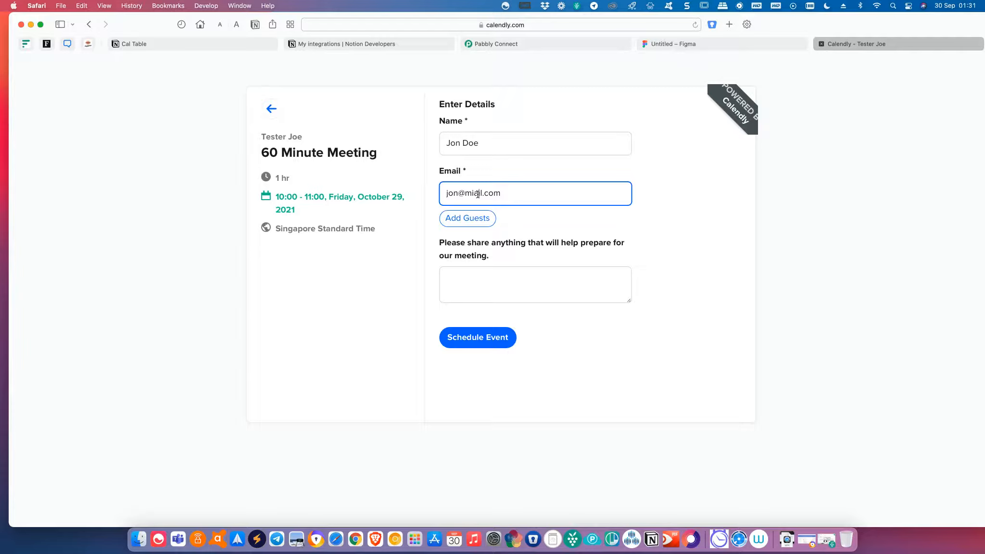
click(491, 286)
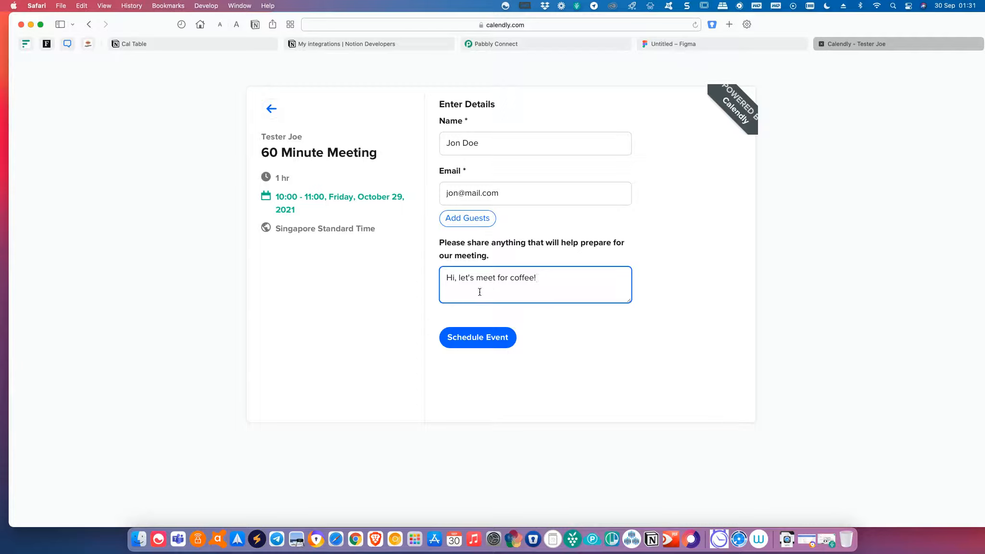
click(486, 347)
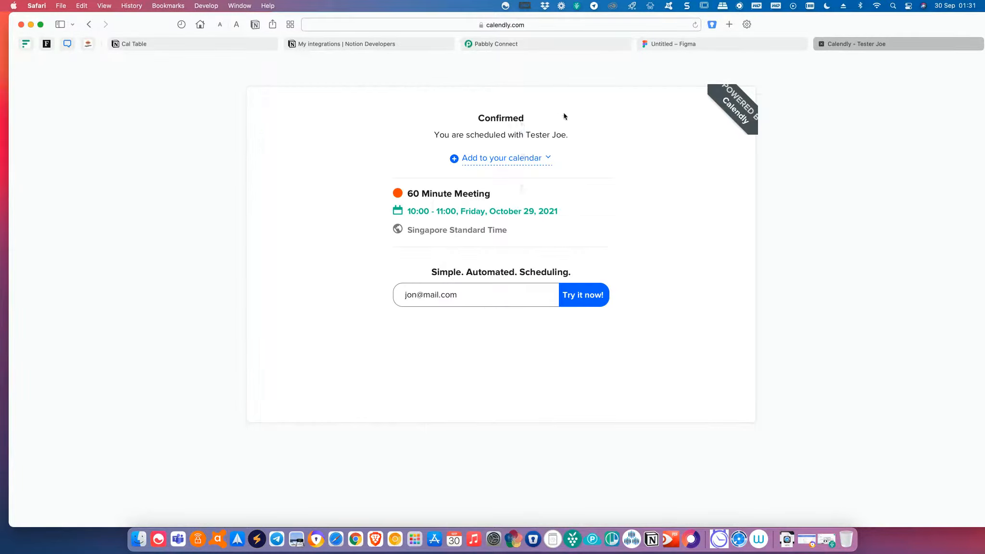
Step: Check the new booking in the Notion Cal Table and add a Board view to the database
click(226, 46)
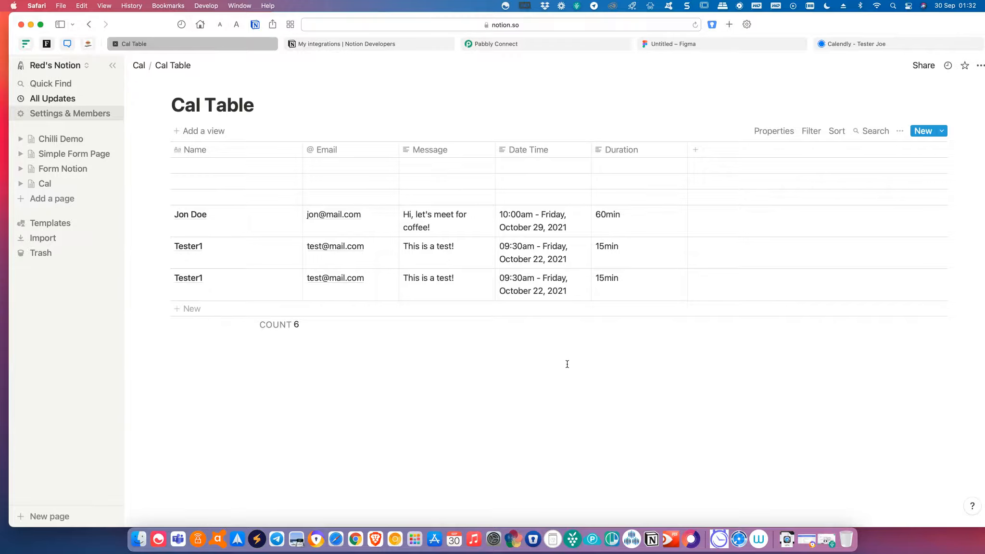
click(193, 131)
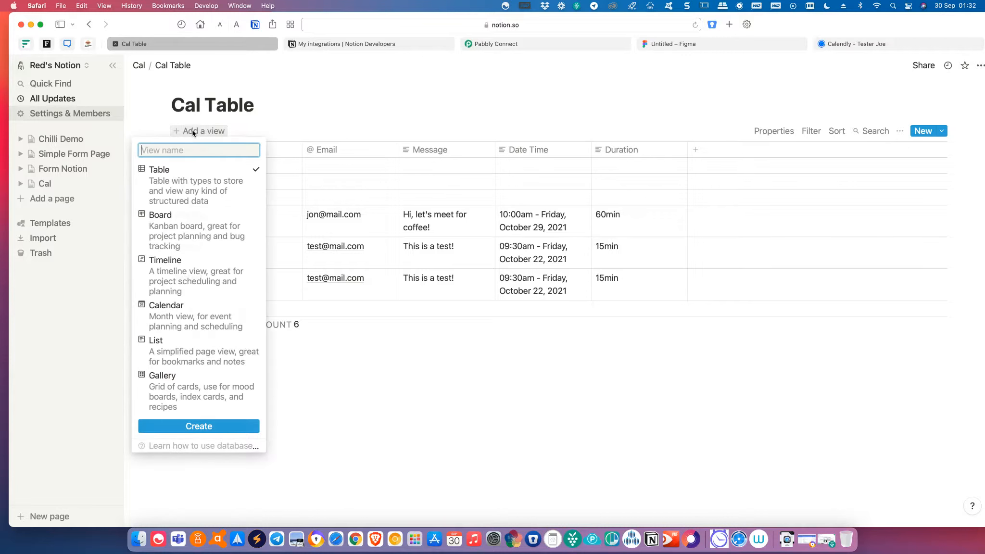
click(203, 225)
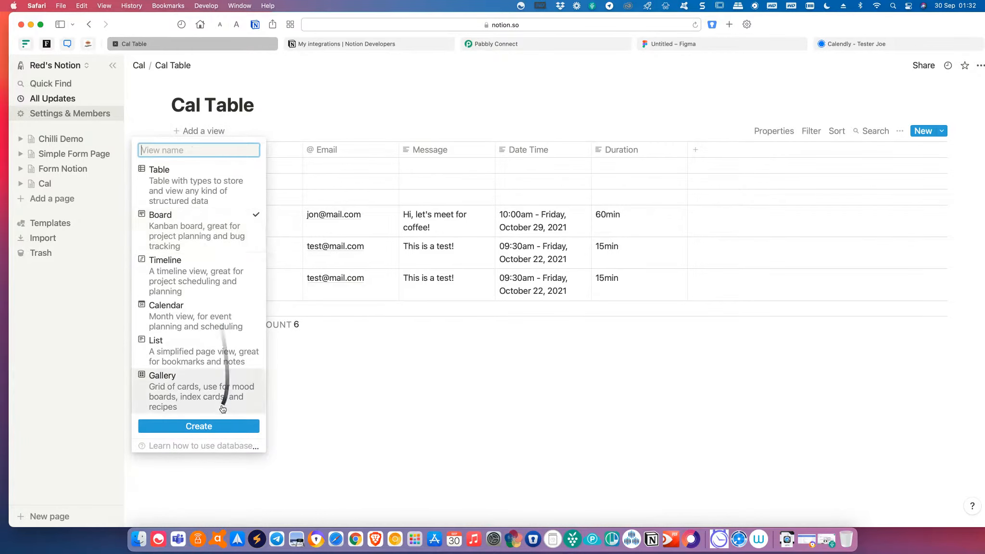
click(220, 427)
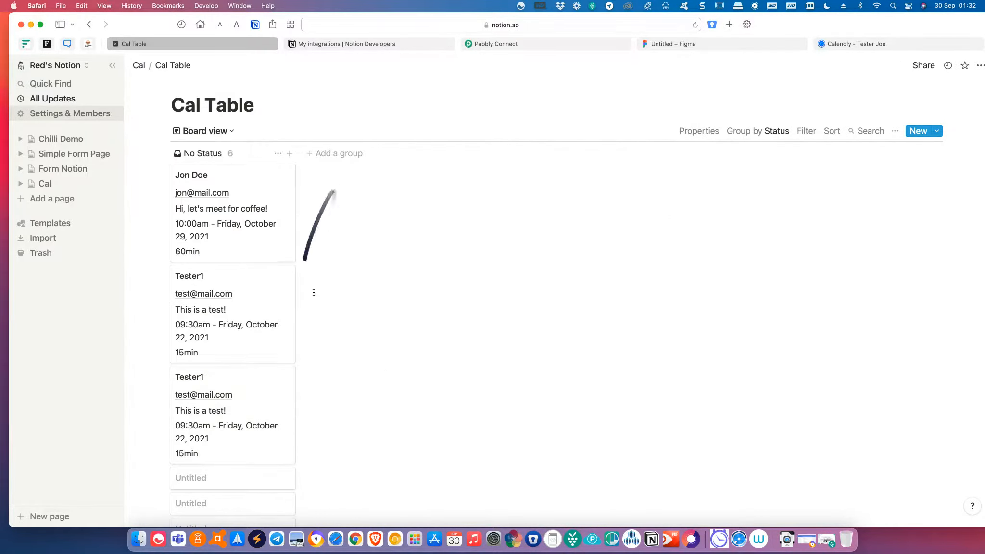
Step: Add three status groups to the board: Meeting Confirmed, Meeting Cancelled and Try to avoid
click(334, 153)
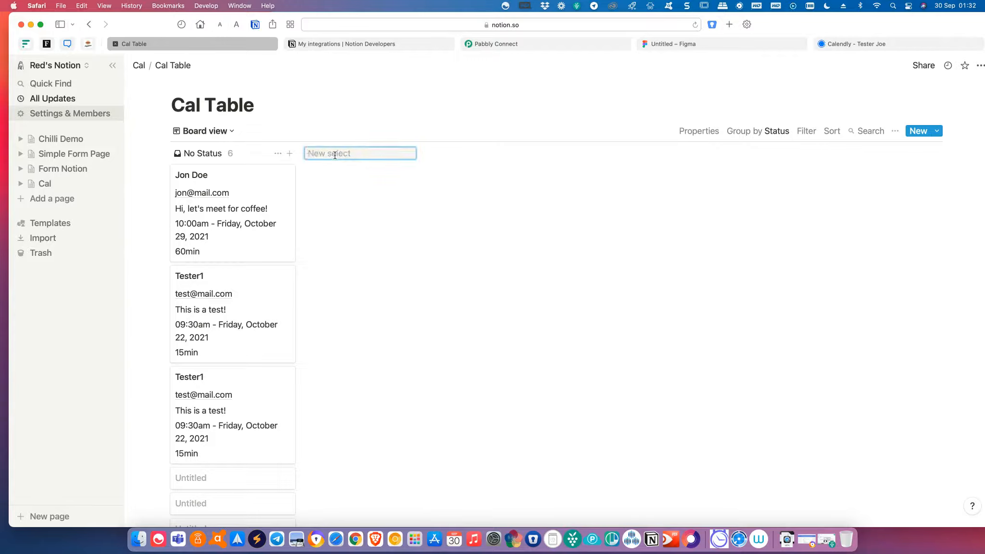
text(Meeting Confirmed)
key(Return)
click(455, 153)
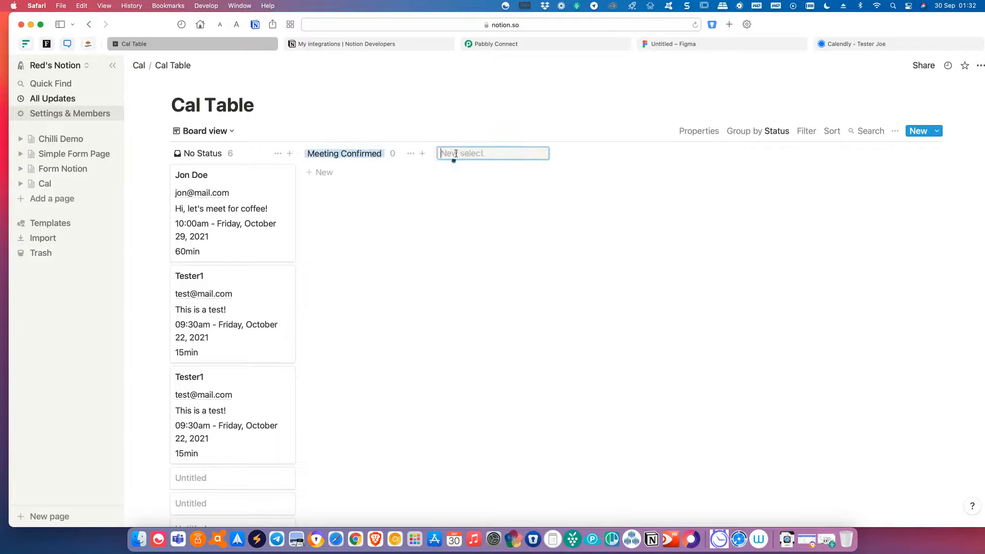
text(Meeting Cancelled)
key(Return)
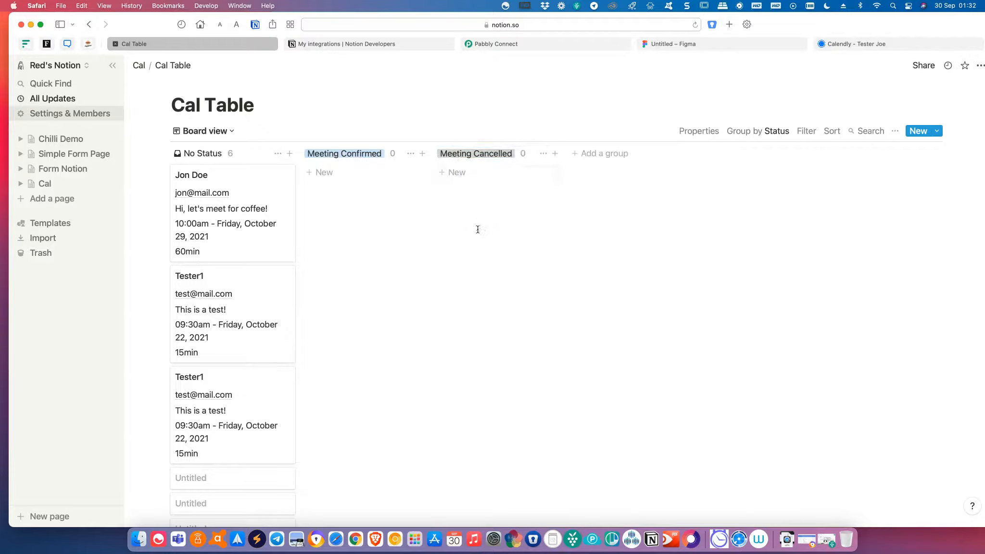
click(605, 155)
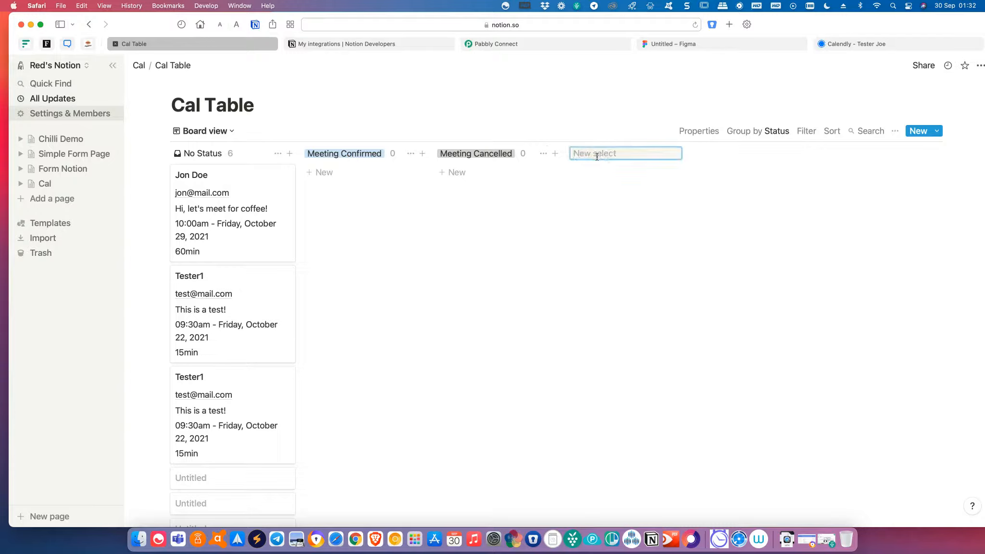
text(Try to avoid)
key(Return)
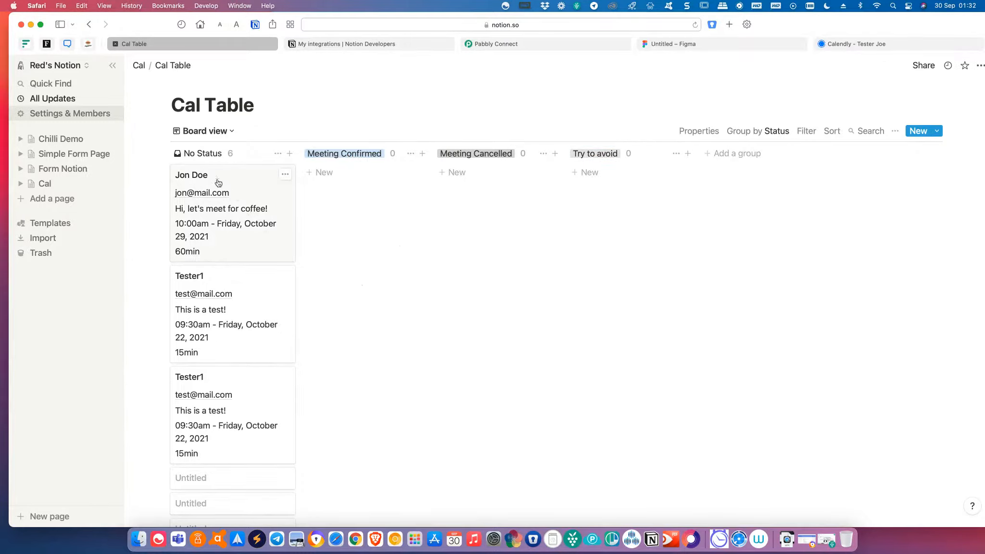
Step: Move the 60min booking card to Try to avoid, one 15min card to Meeting Cancelled and the other to Meeting Confirmed
drag(218, 183, 581, 202)
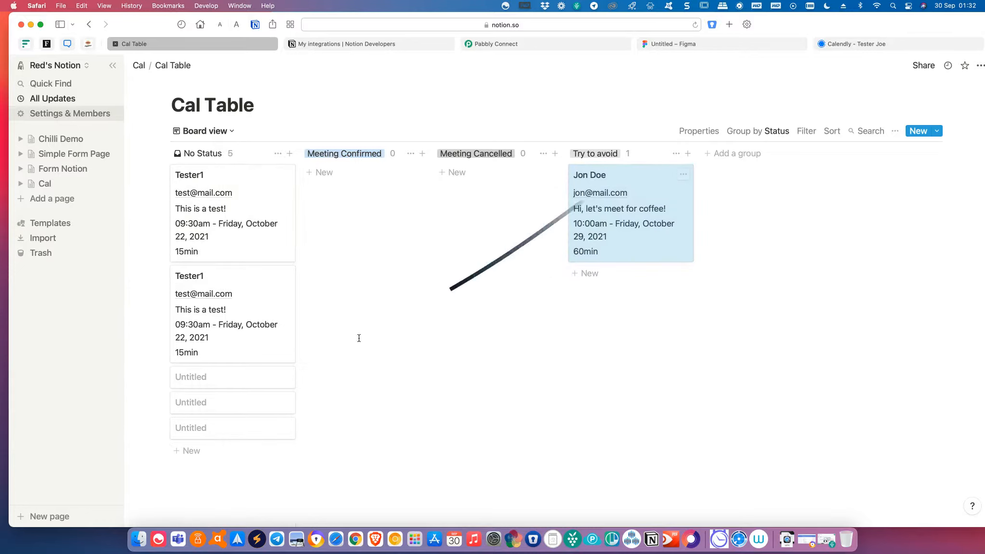
drag(208, 283, 476, 190)
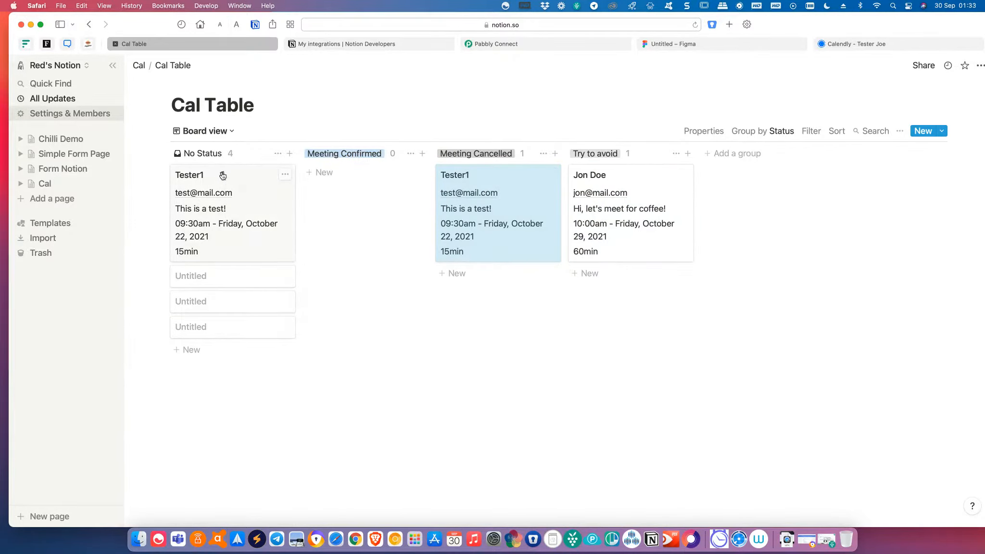
drag(222, 175, 380, 202)
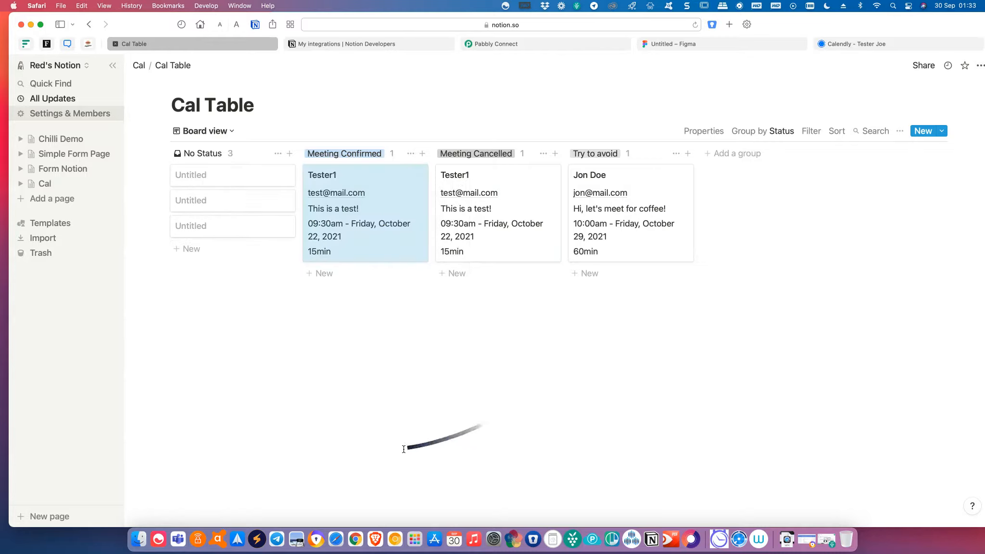
Step: Check the Status column in the Default view and add a Calendar view to Cal Table
click(225, 131)
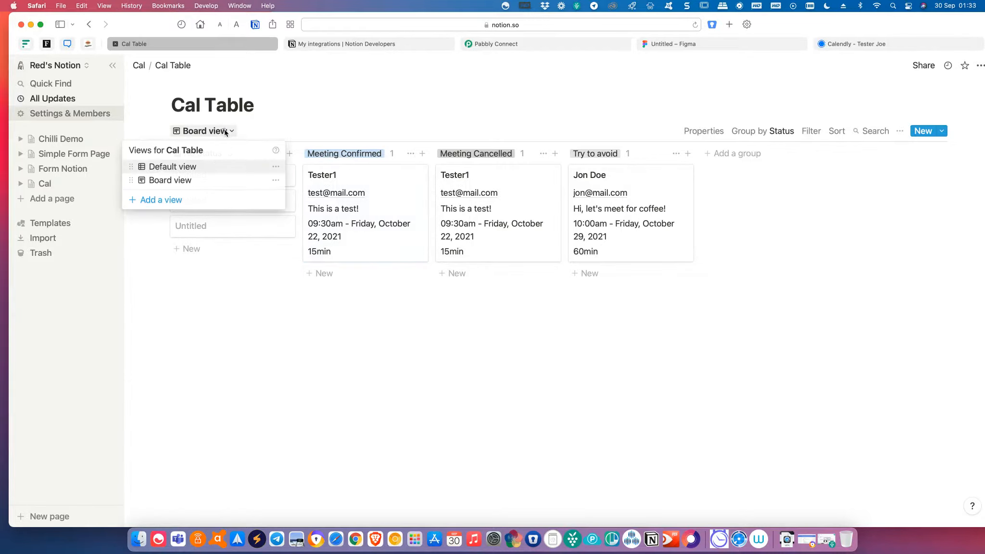
click(205, 168)
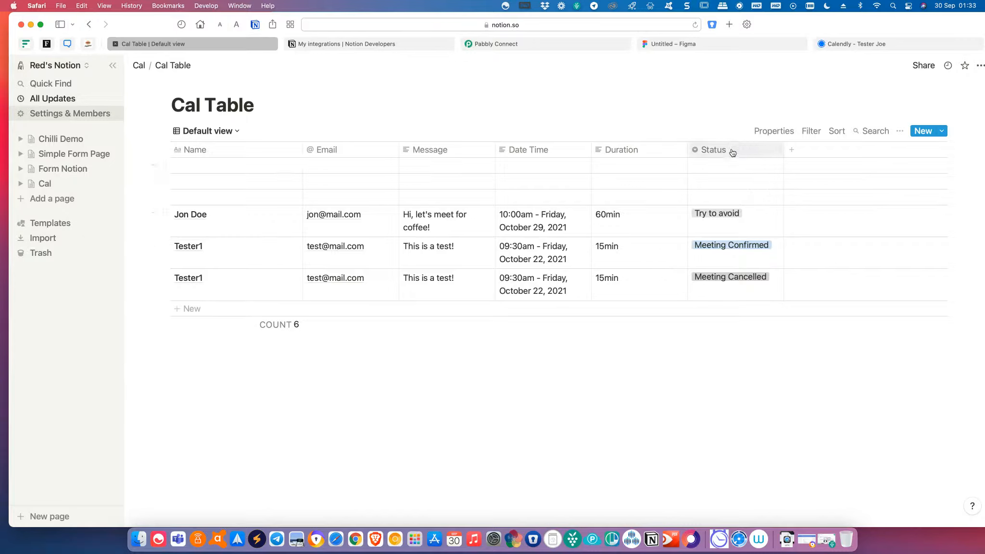
click(235, 133)
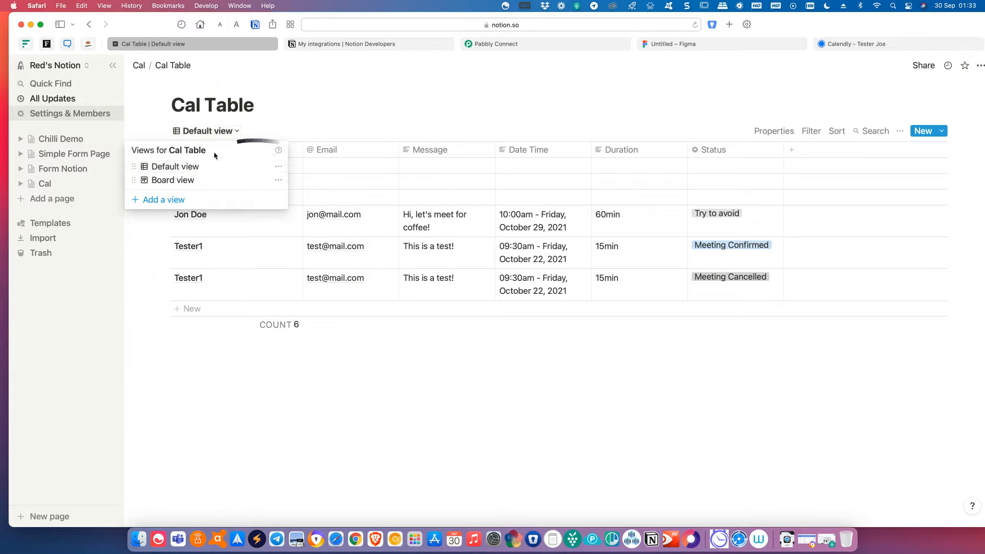
click(198, 200)
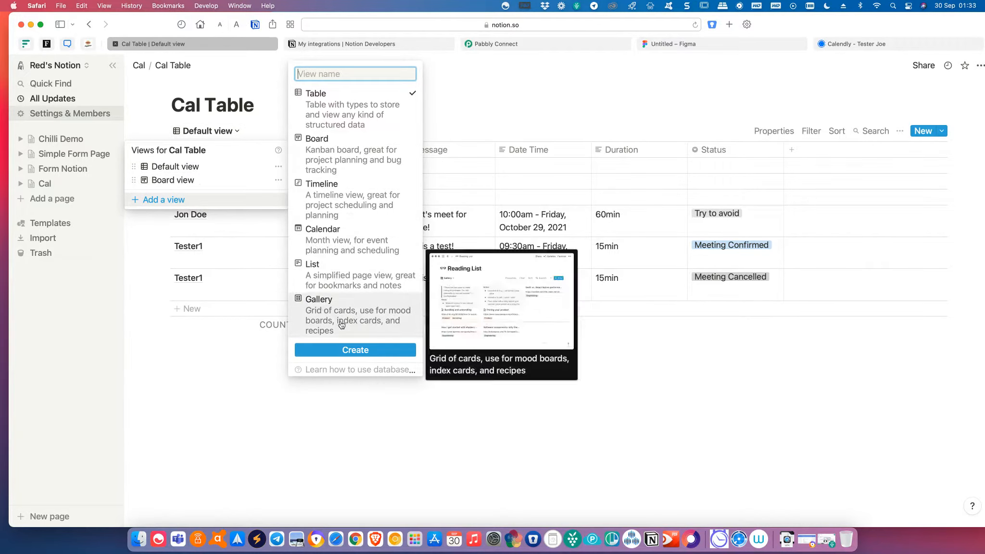
click(349, 239)
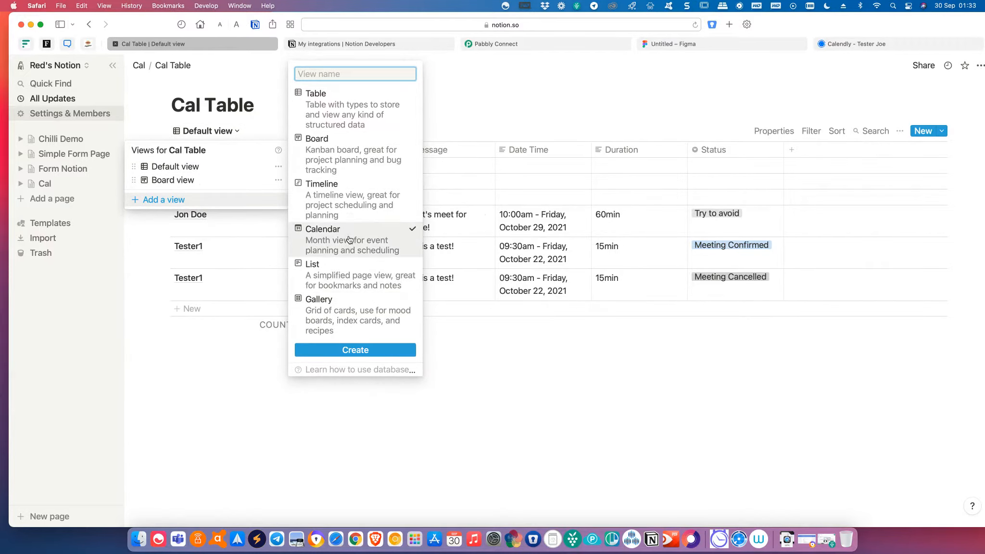
click(366, 350)
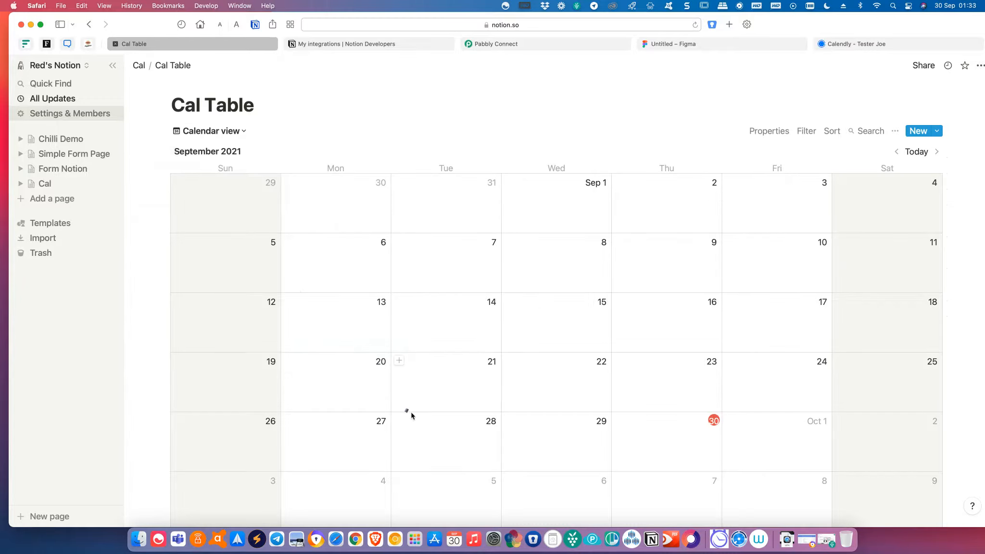
Step: Browse the months in the Calendar view and open the list of Cal Table views
scroll(411, 415, down, 15)
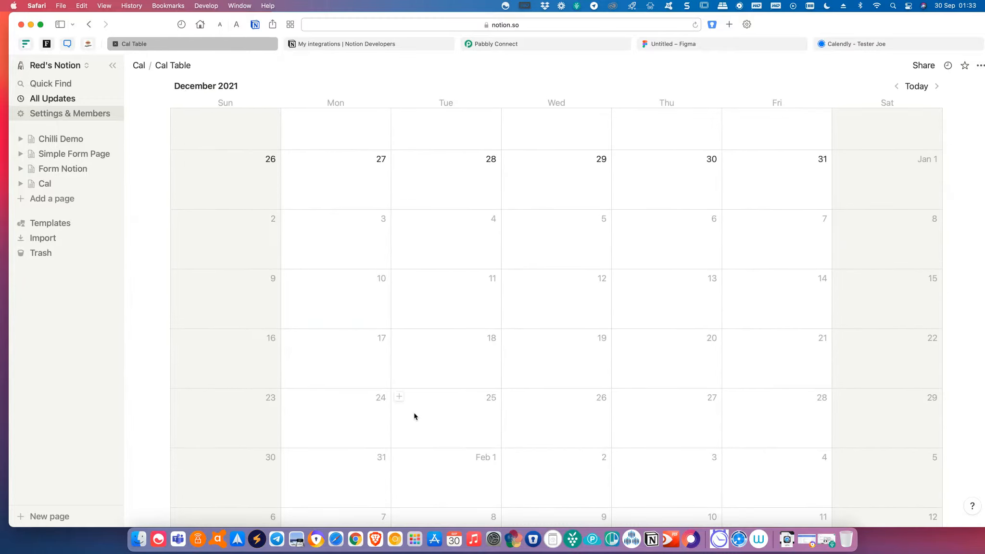
scroll(415, 414, up, 15)
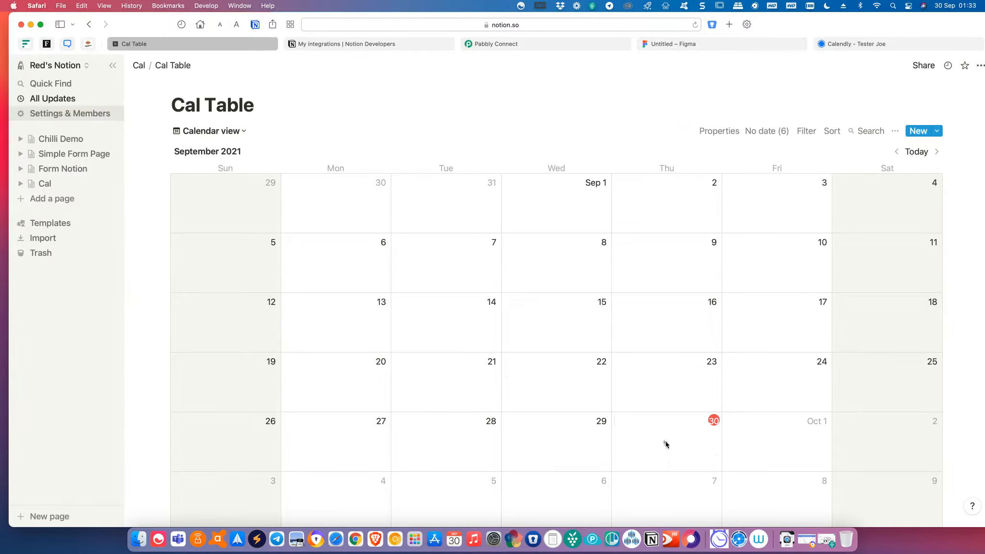
scroll(665, 445, down, 20)
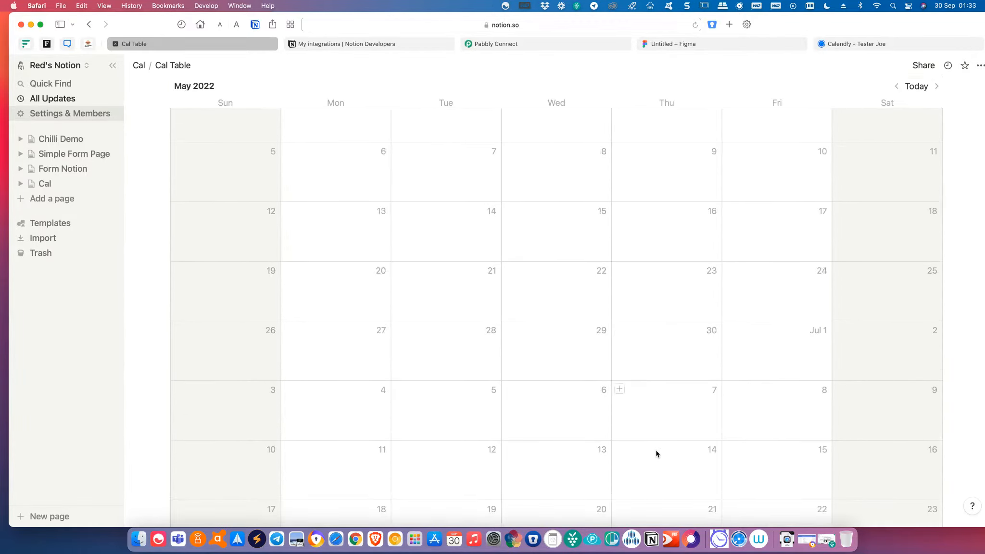
scroll(657, 454, up, 20)
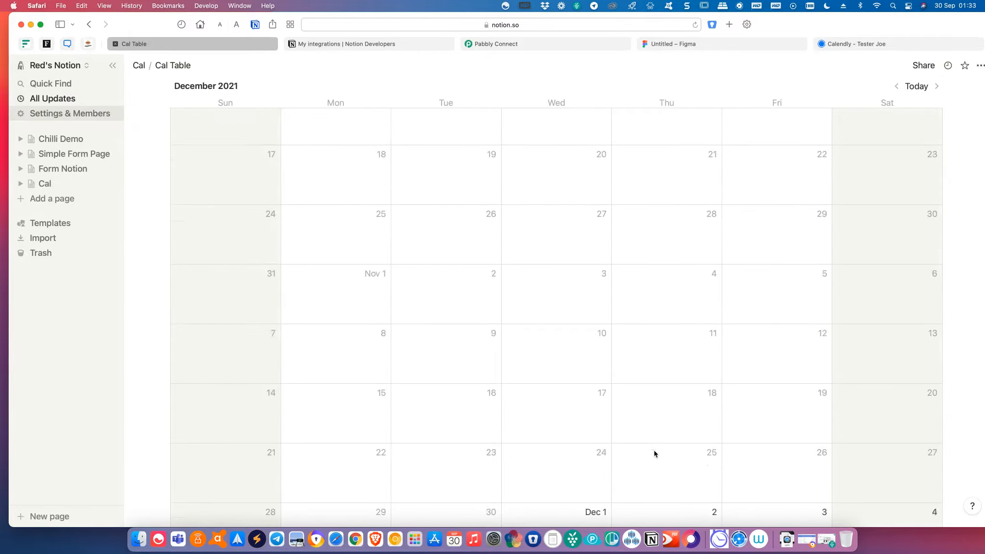
scroll(653, 453, up, 10)
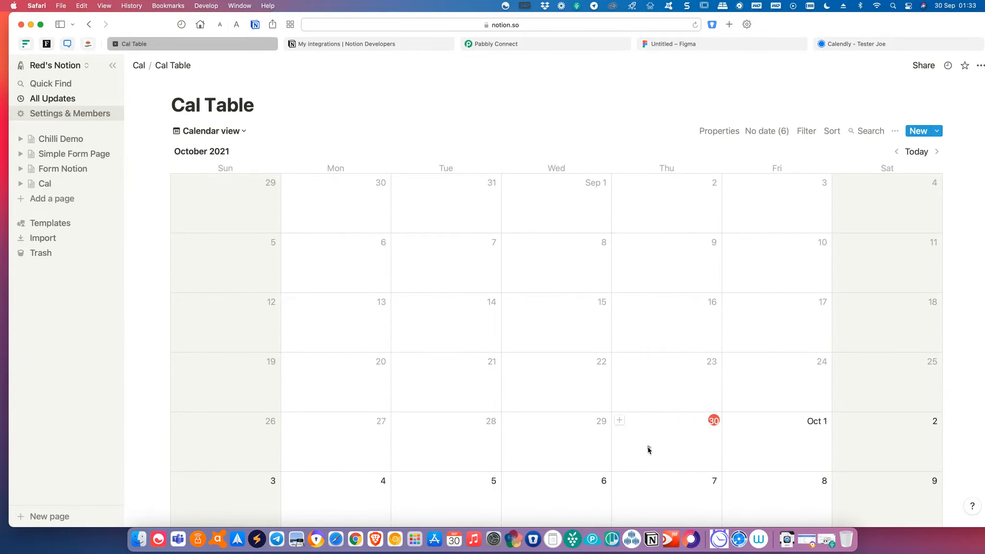
click(232, 132)
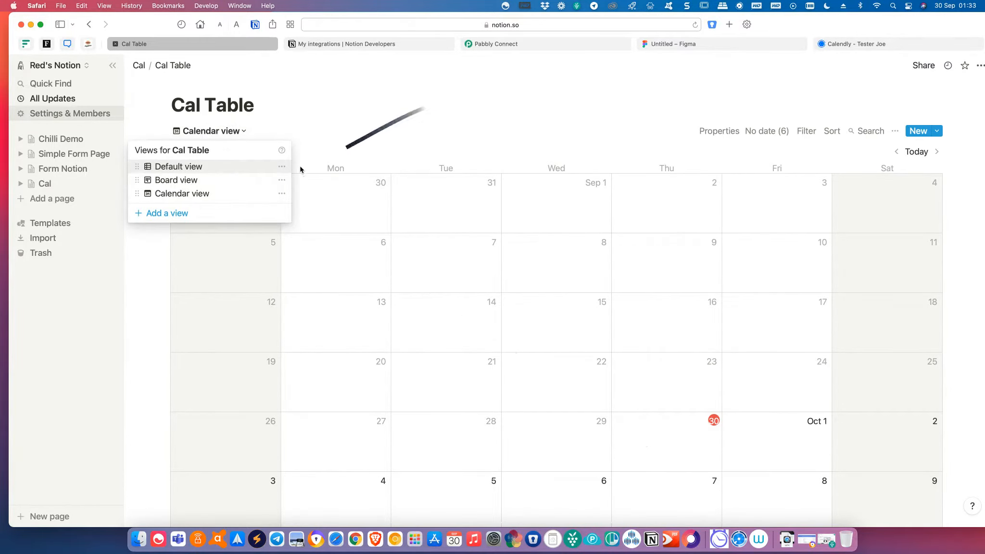
Step: Check the booking dates in Cal Table's Default view and return to the Calendar view
click(198, 172)
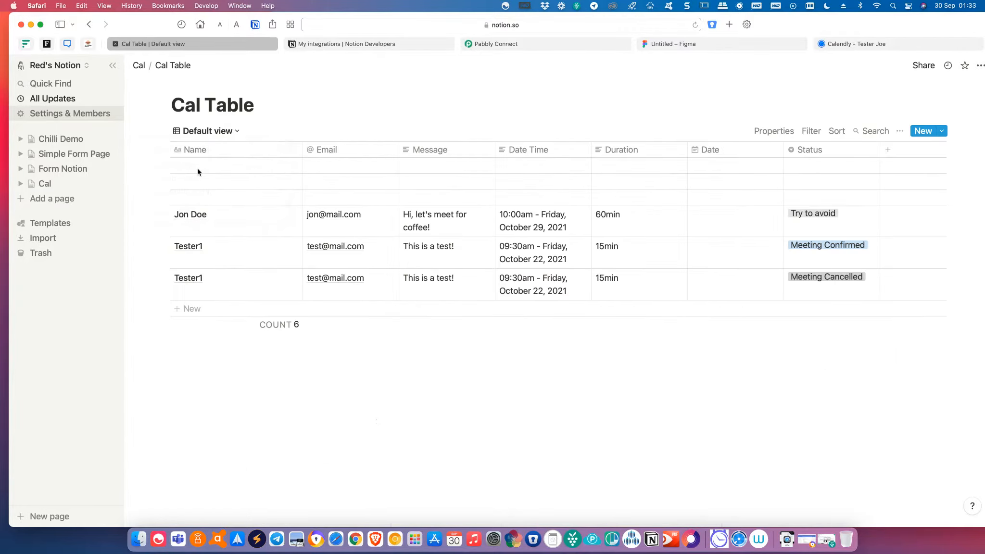
click(224, 136)
click(220, 192)
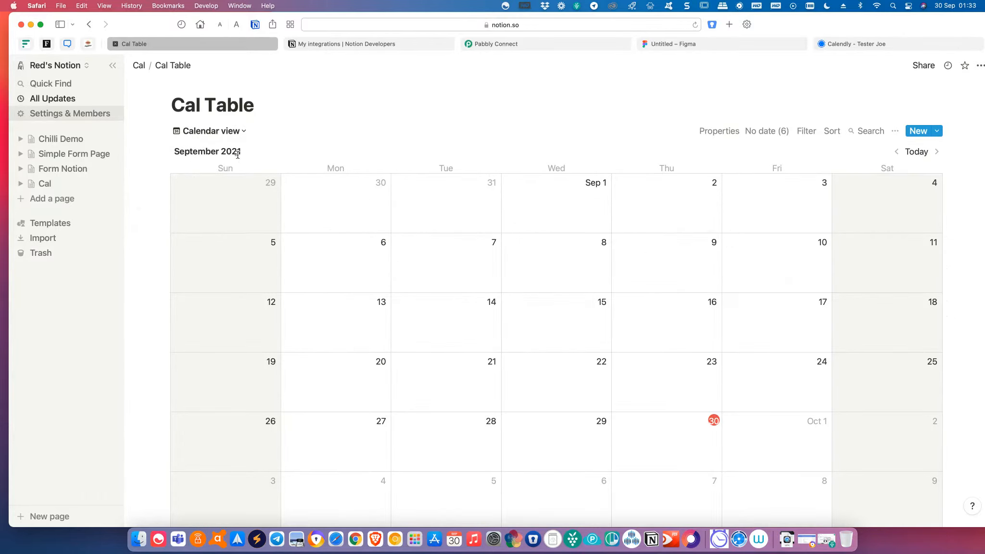
Step: Examine the Calendar view for bookings across the coming months through August 2022, and step from September to November 2021
scroll(573, 267, down, 20)
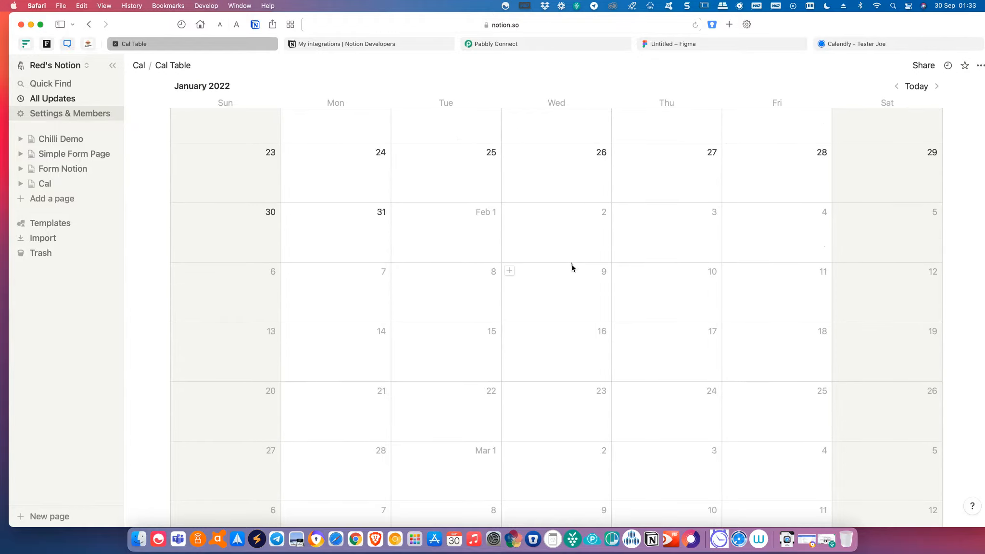
scroll(572, 267, down, 15)
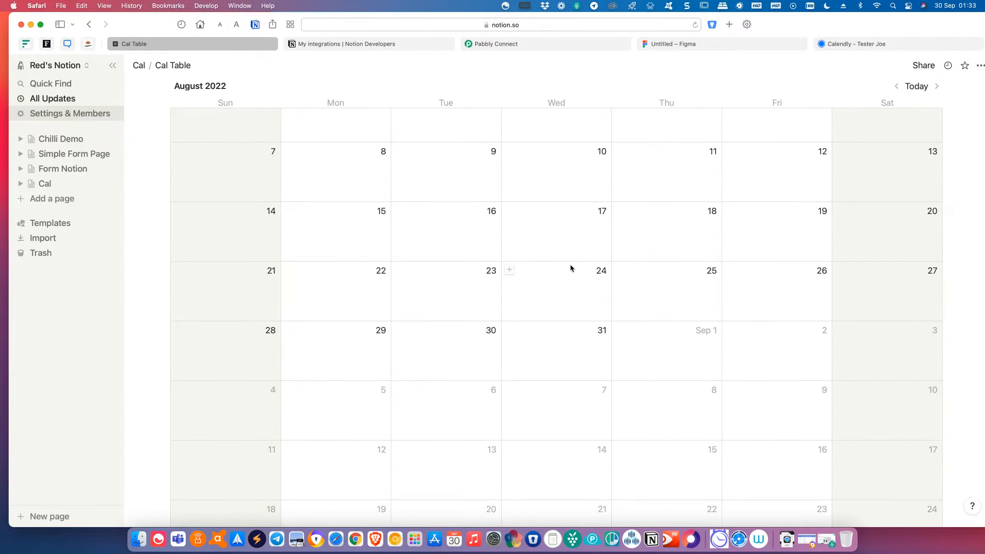
scroll(571, 268, up, 20)
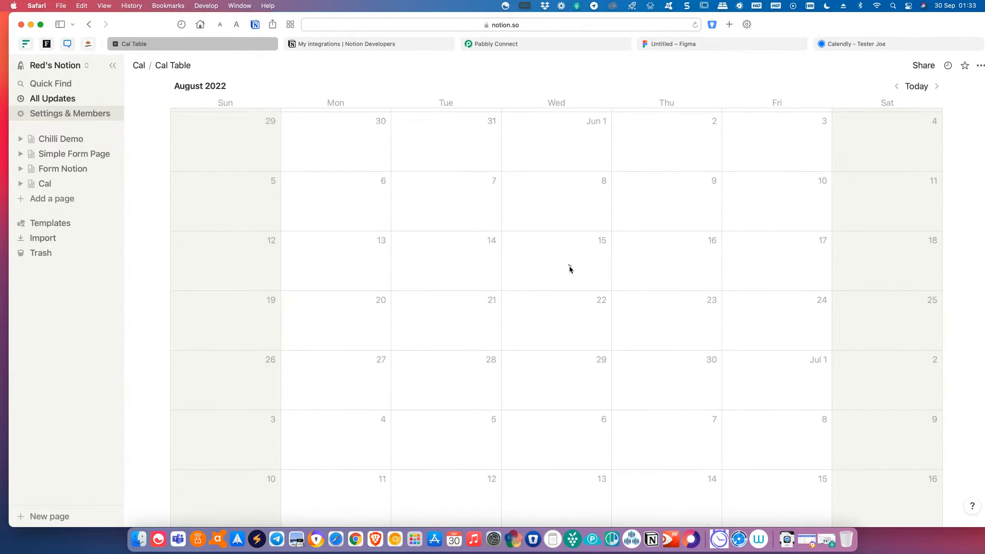
scroll(570, 268, up, 12)
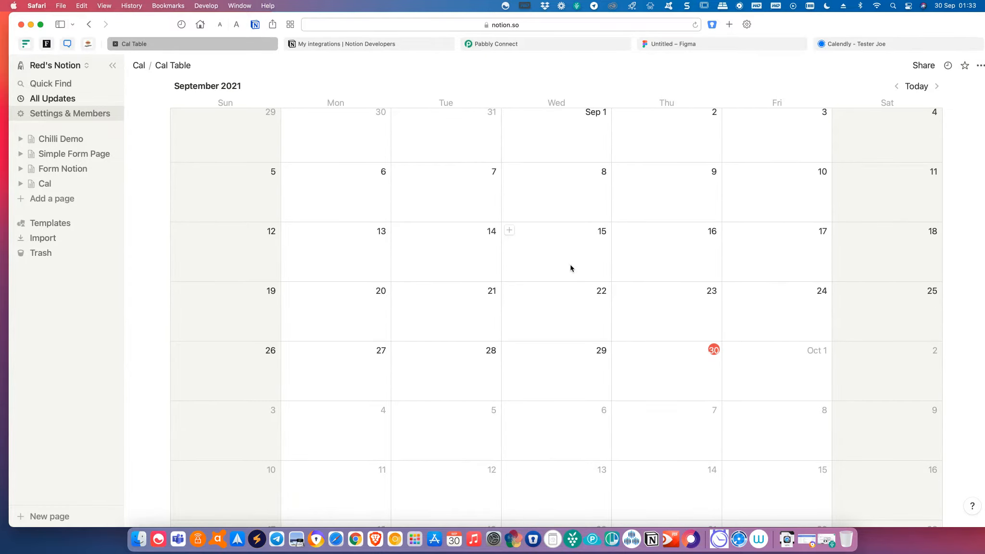
scroll(571, 268, up, 3)
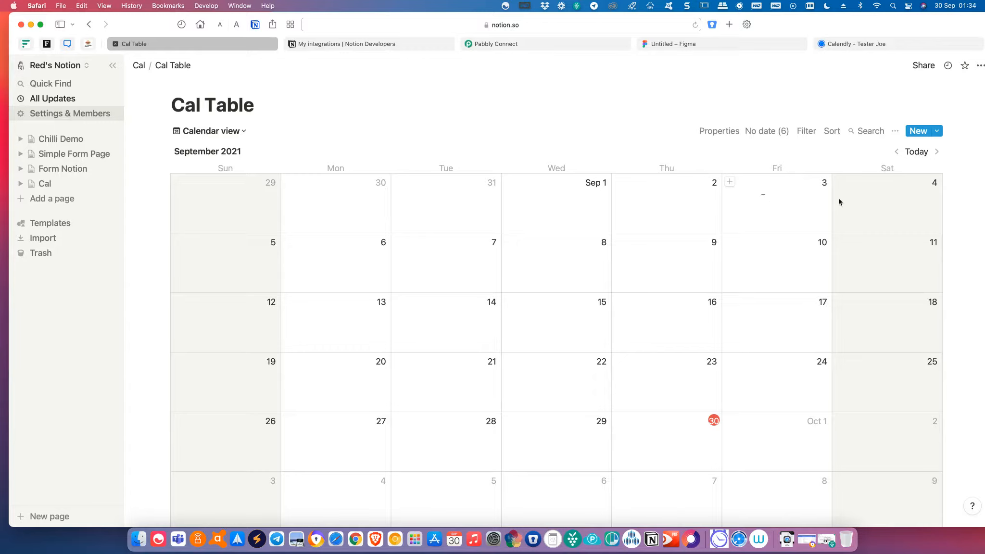
click(936, 153)
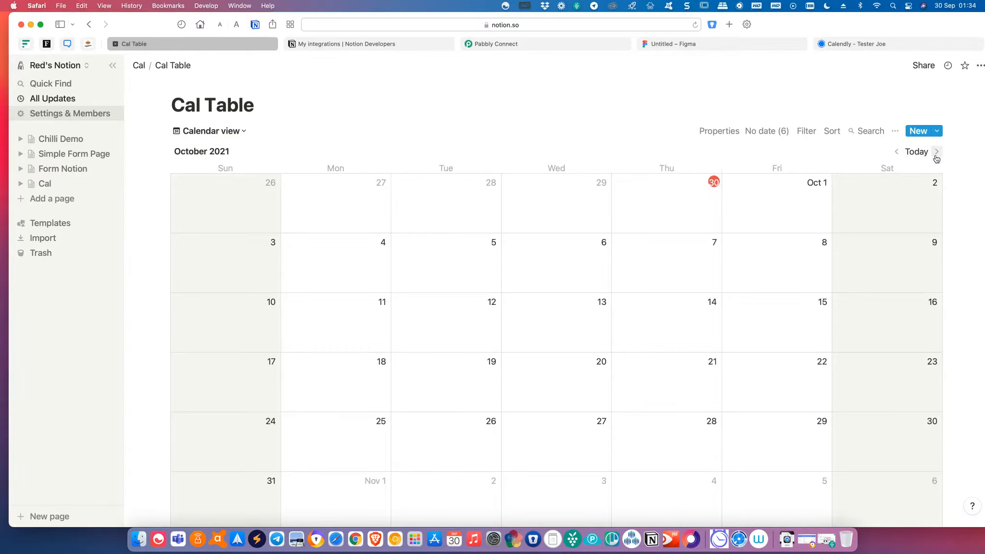
scroll(906, 213, down, 5)
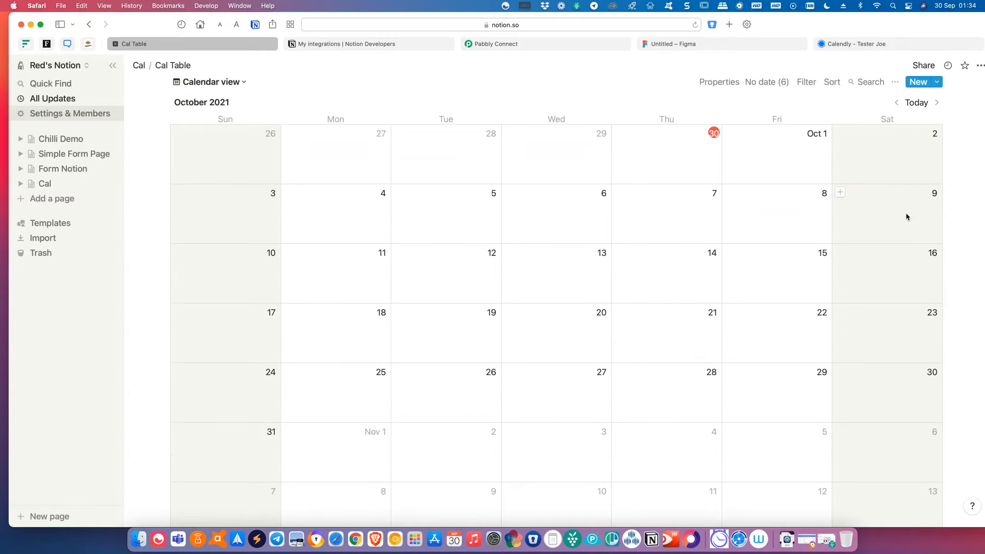
scroll(906, 216, up, 5)
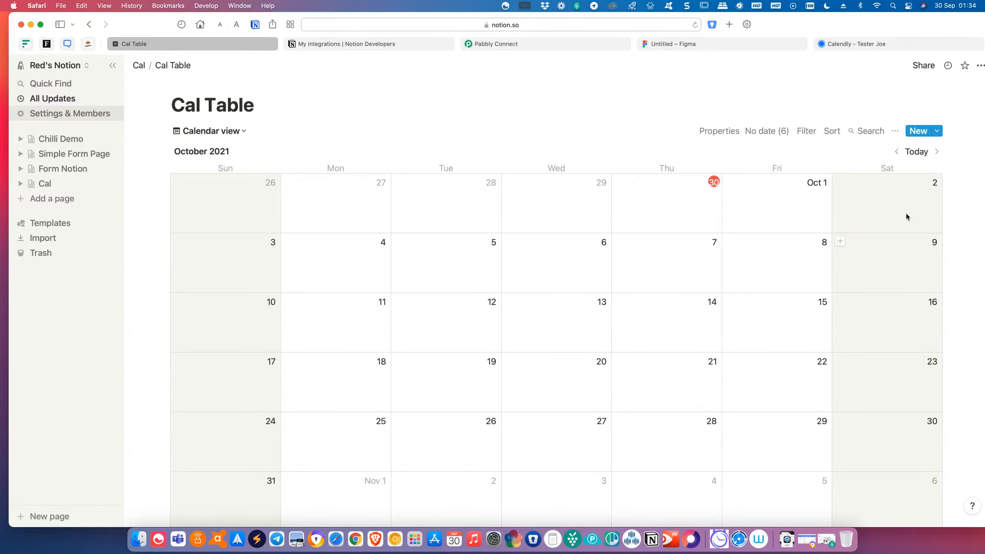
click(936, 153)
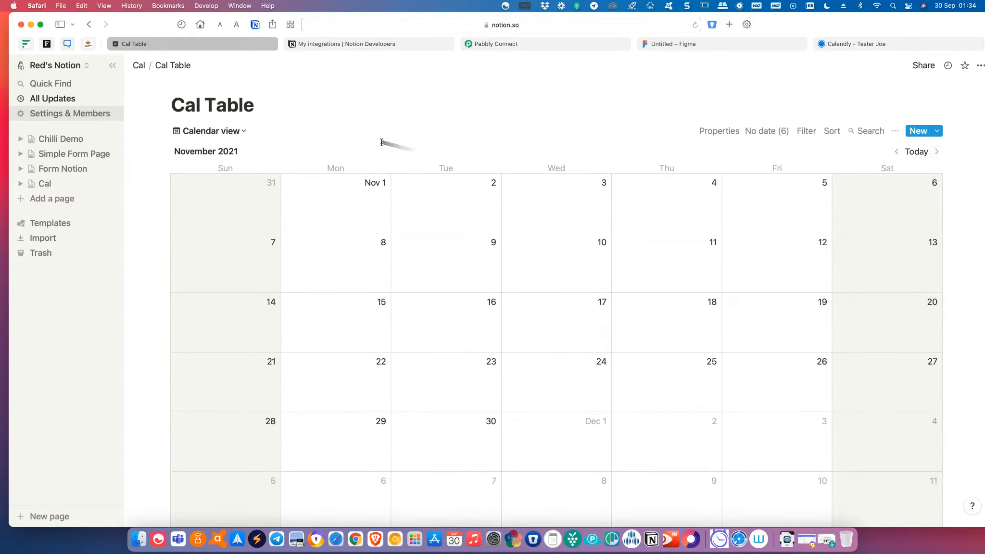
Step: Review the booking cards by status in the Board view and switch Cal Table back to the Default view
click(236, 138)
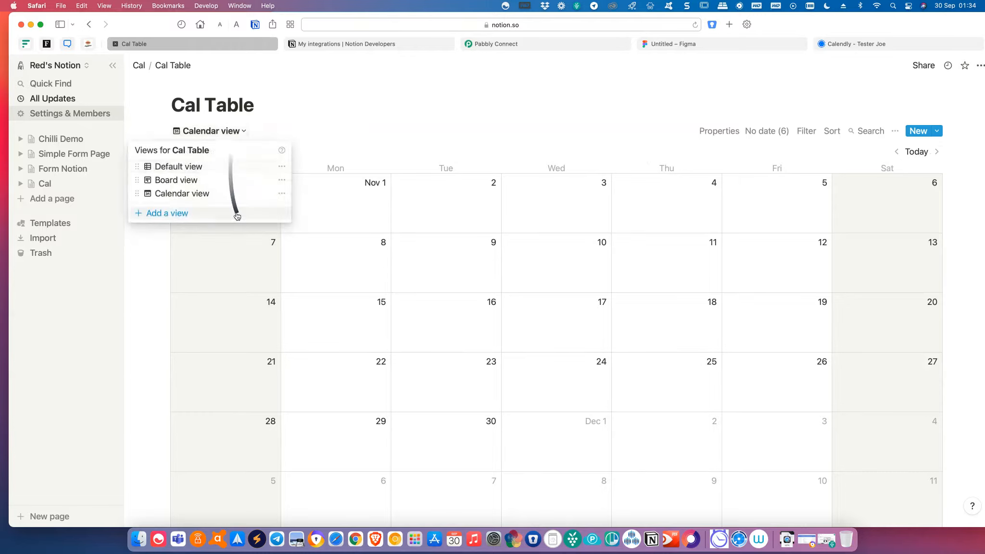
click(186, 181)
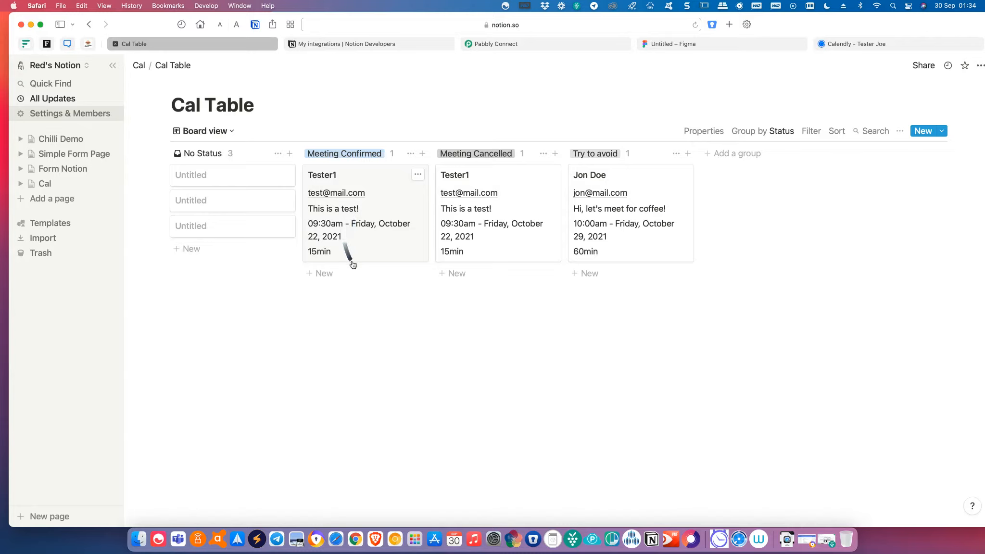
click(231, 133)
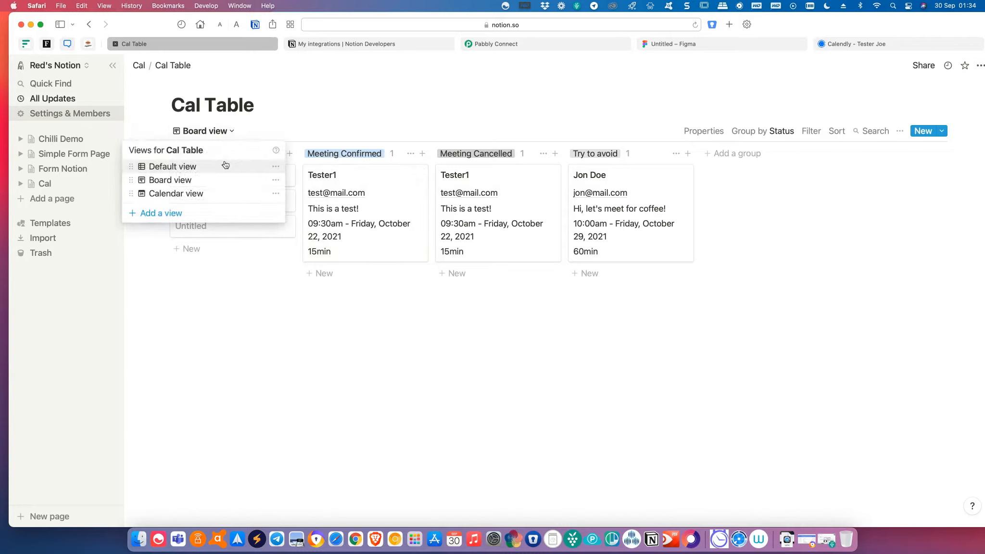
click(218, 167)
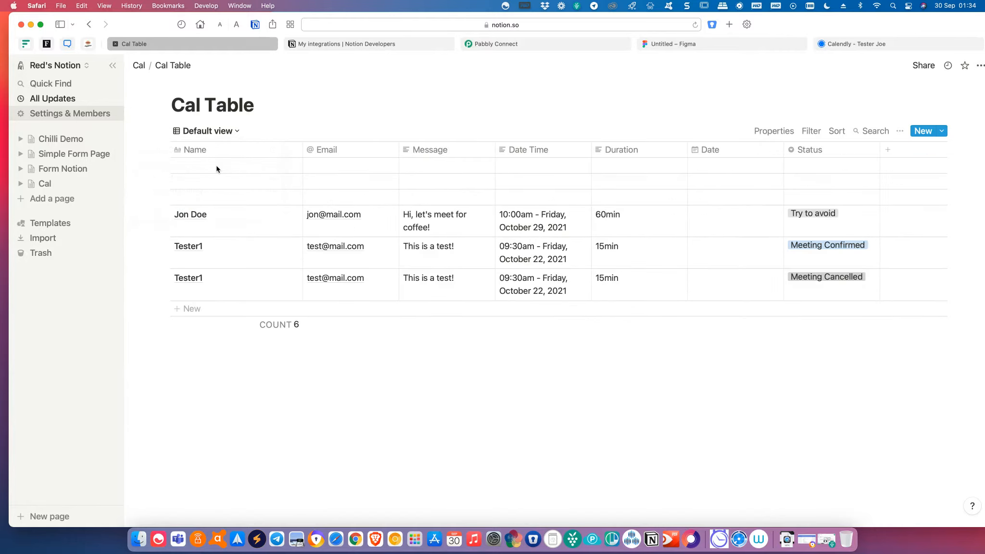